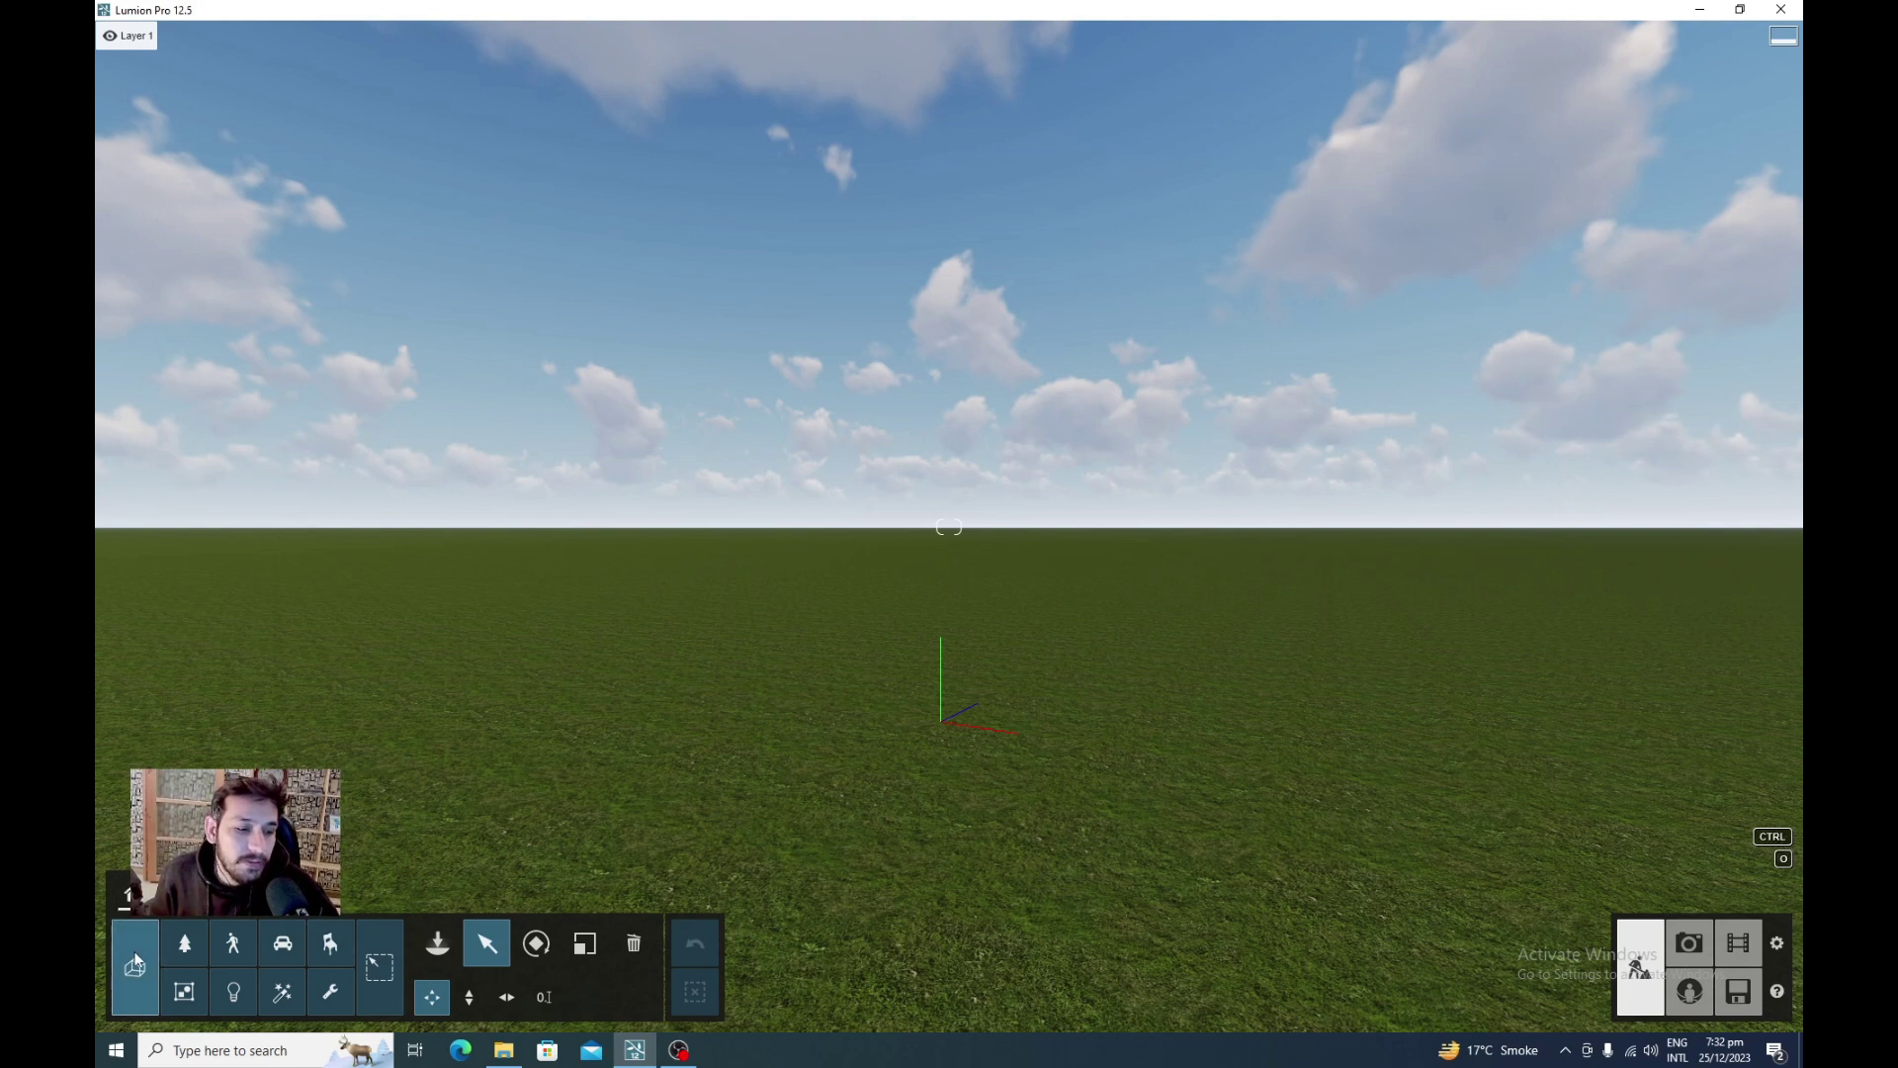
- Browse to the OPTION 08 I folder from the model import, open OPTION I in SketchUp Pro 2021, and close the import dialog
click(437, 943)
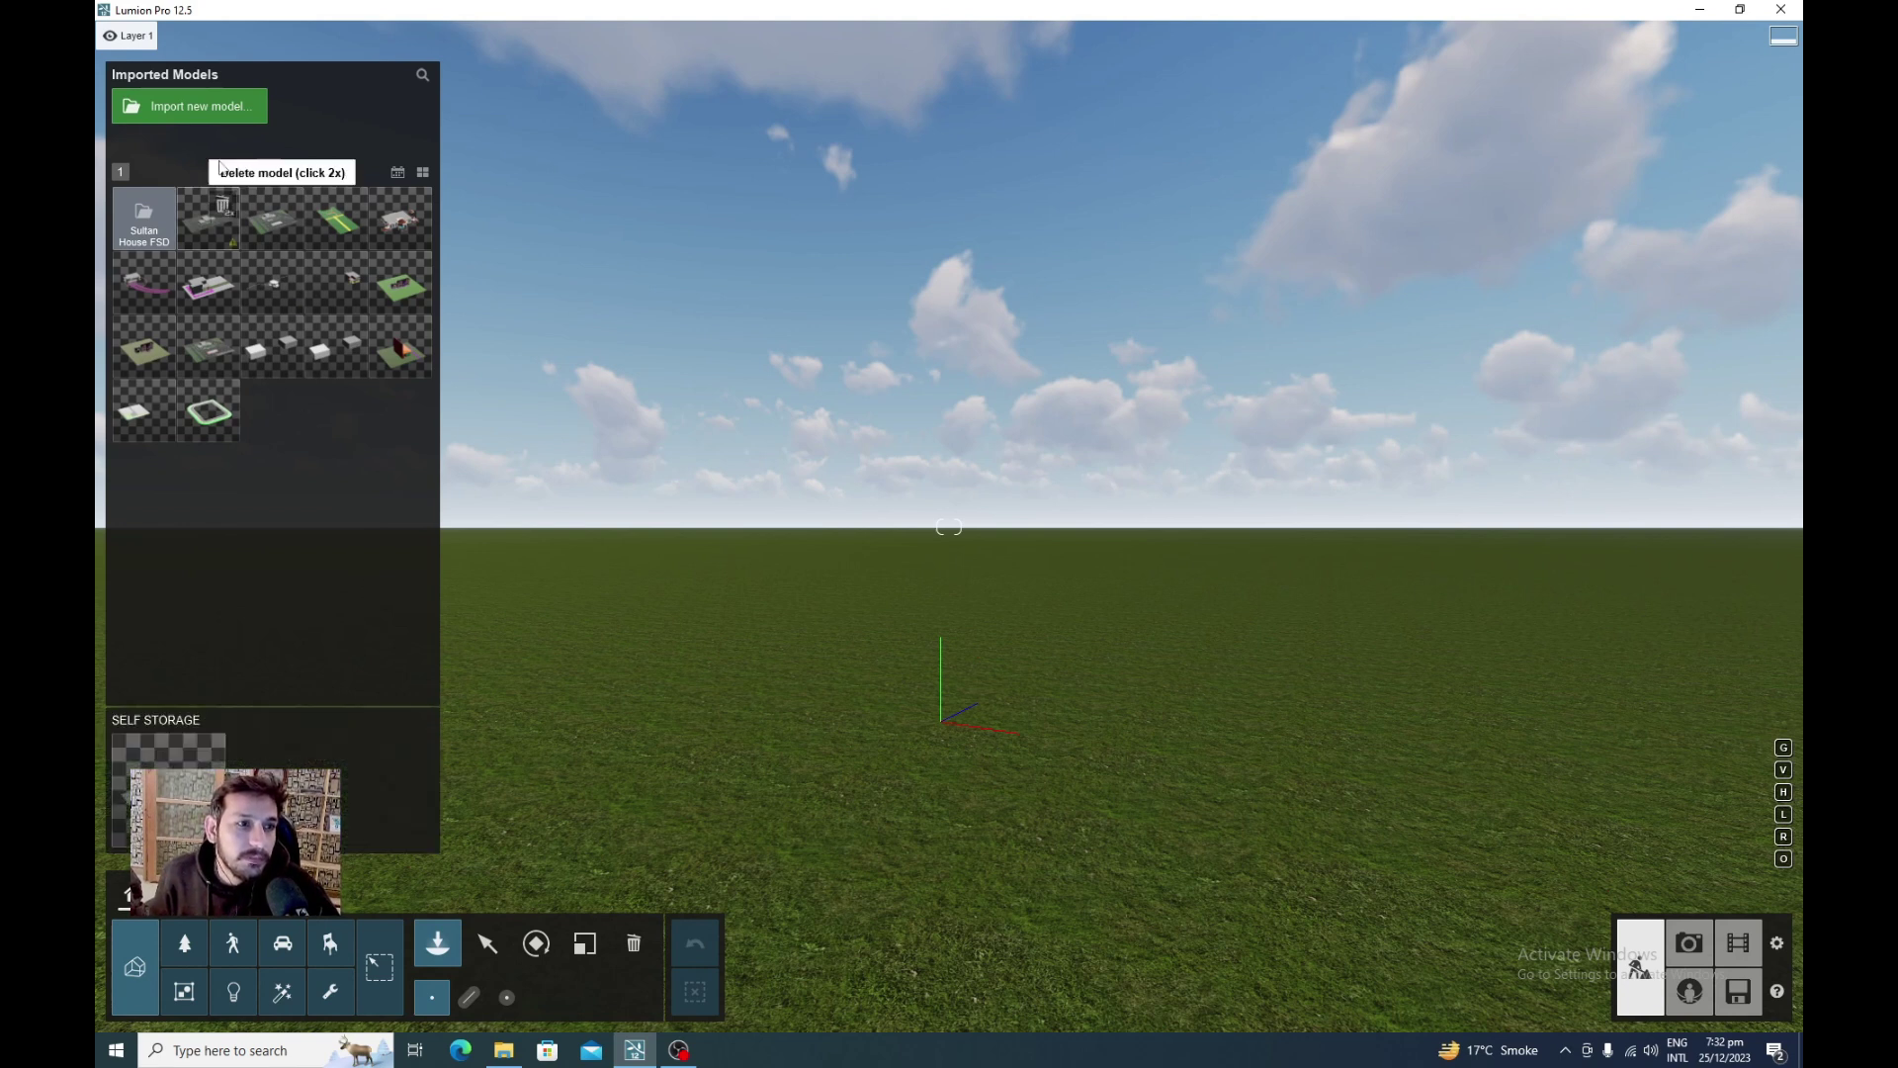
click(214, 115)
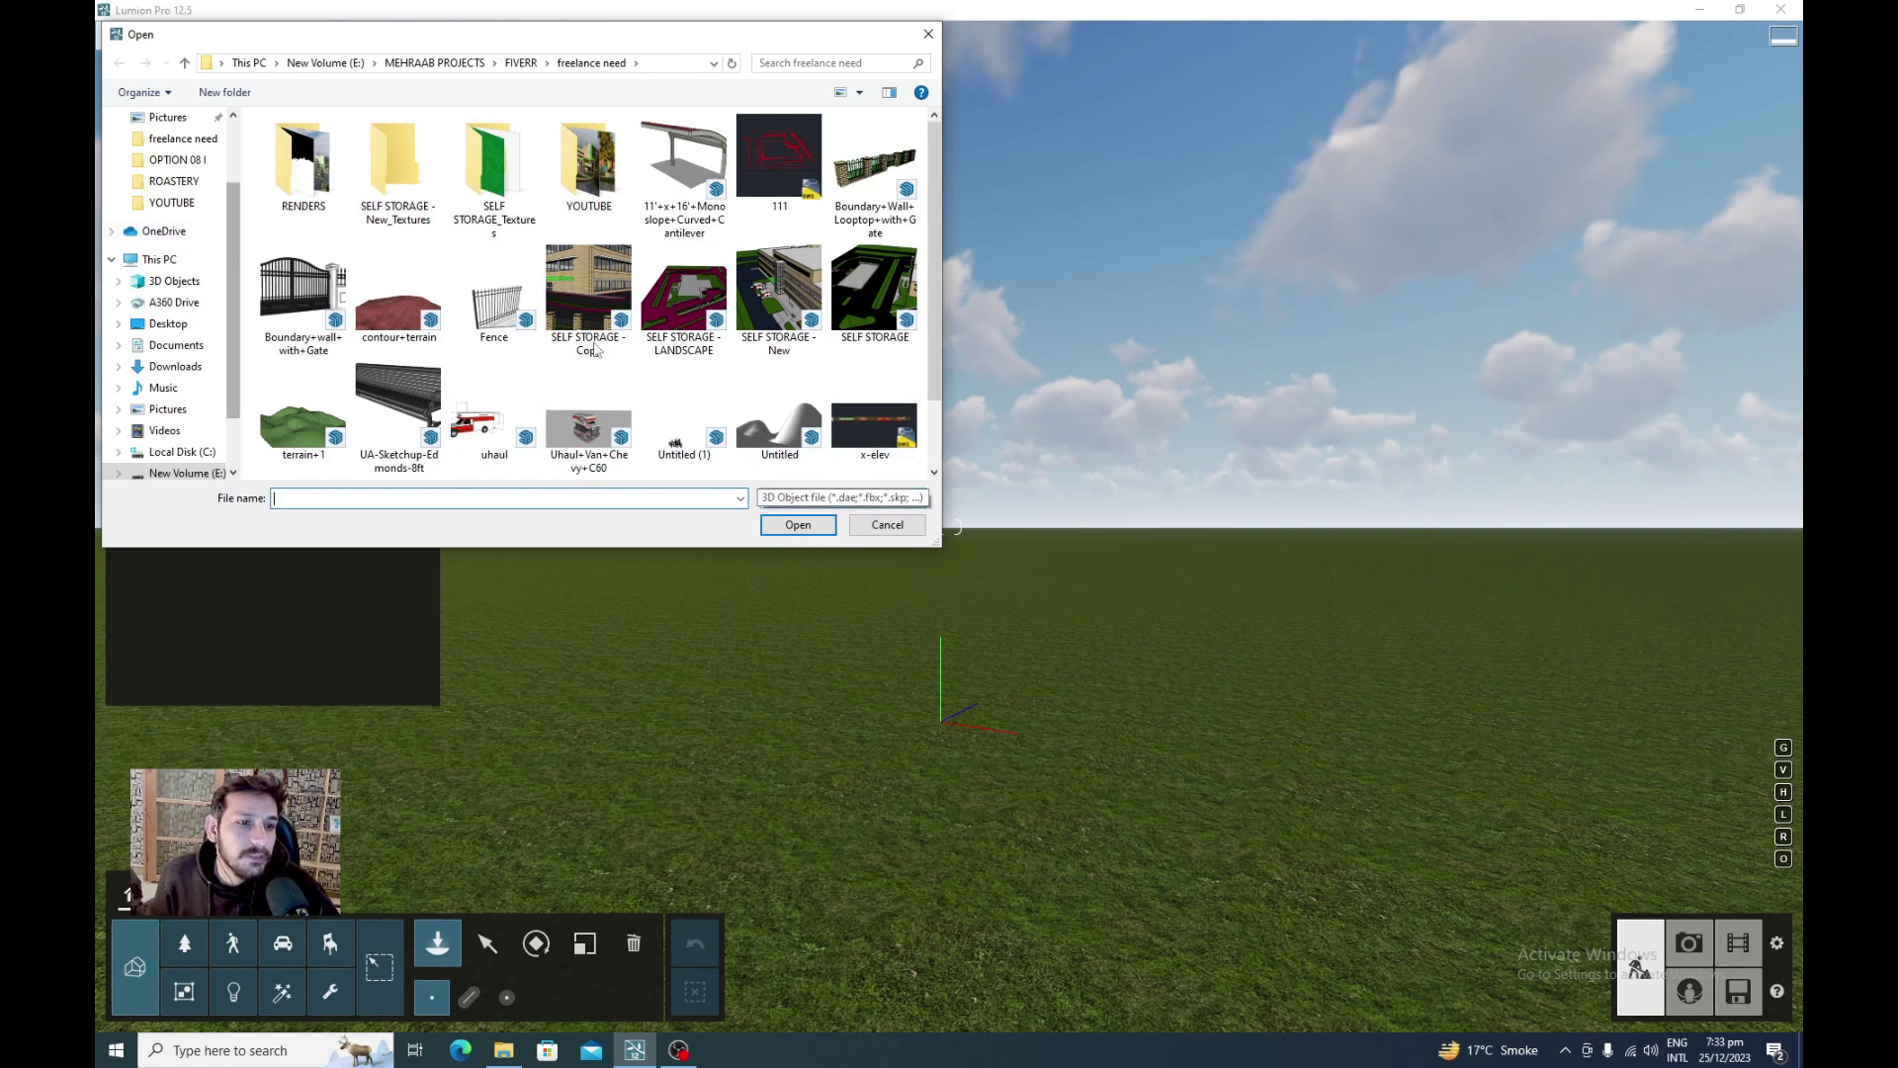
scroll(826, 351, down, 1)
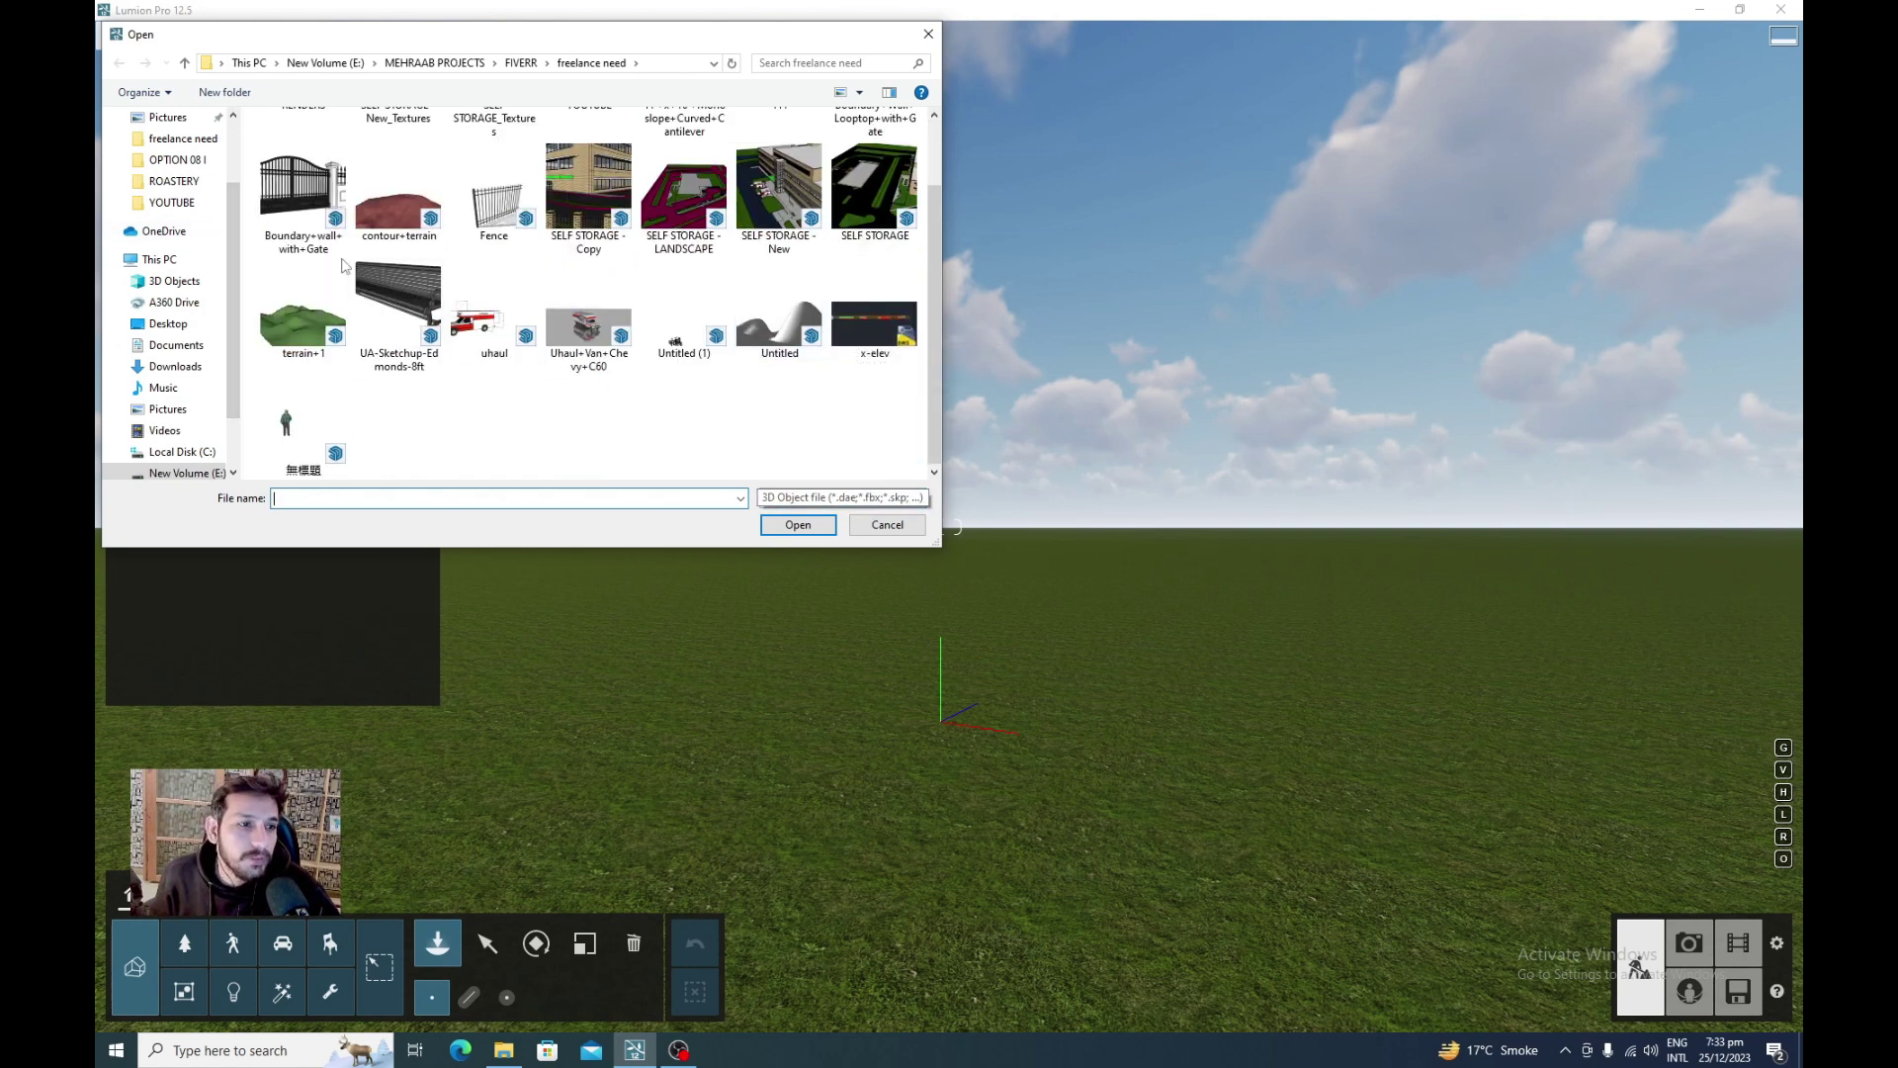
scroll(237, 151, up, 2)
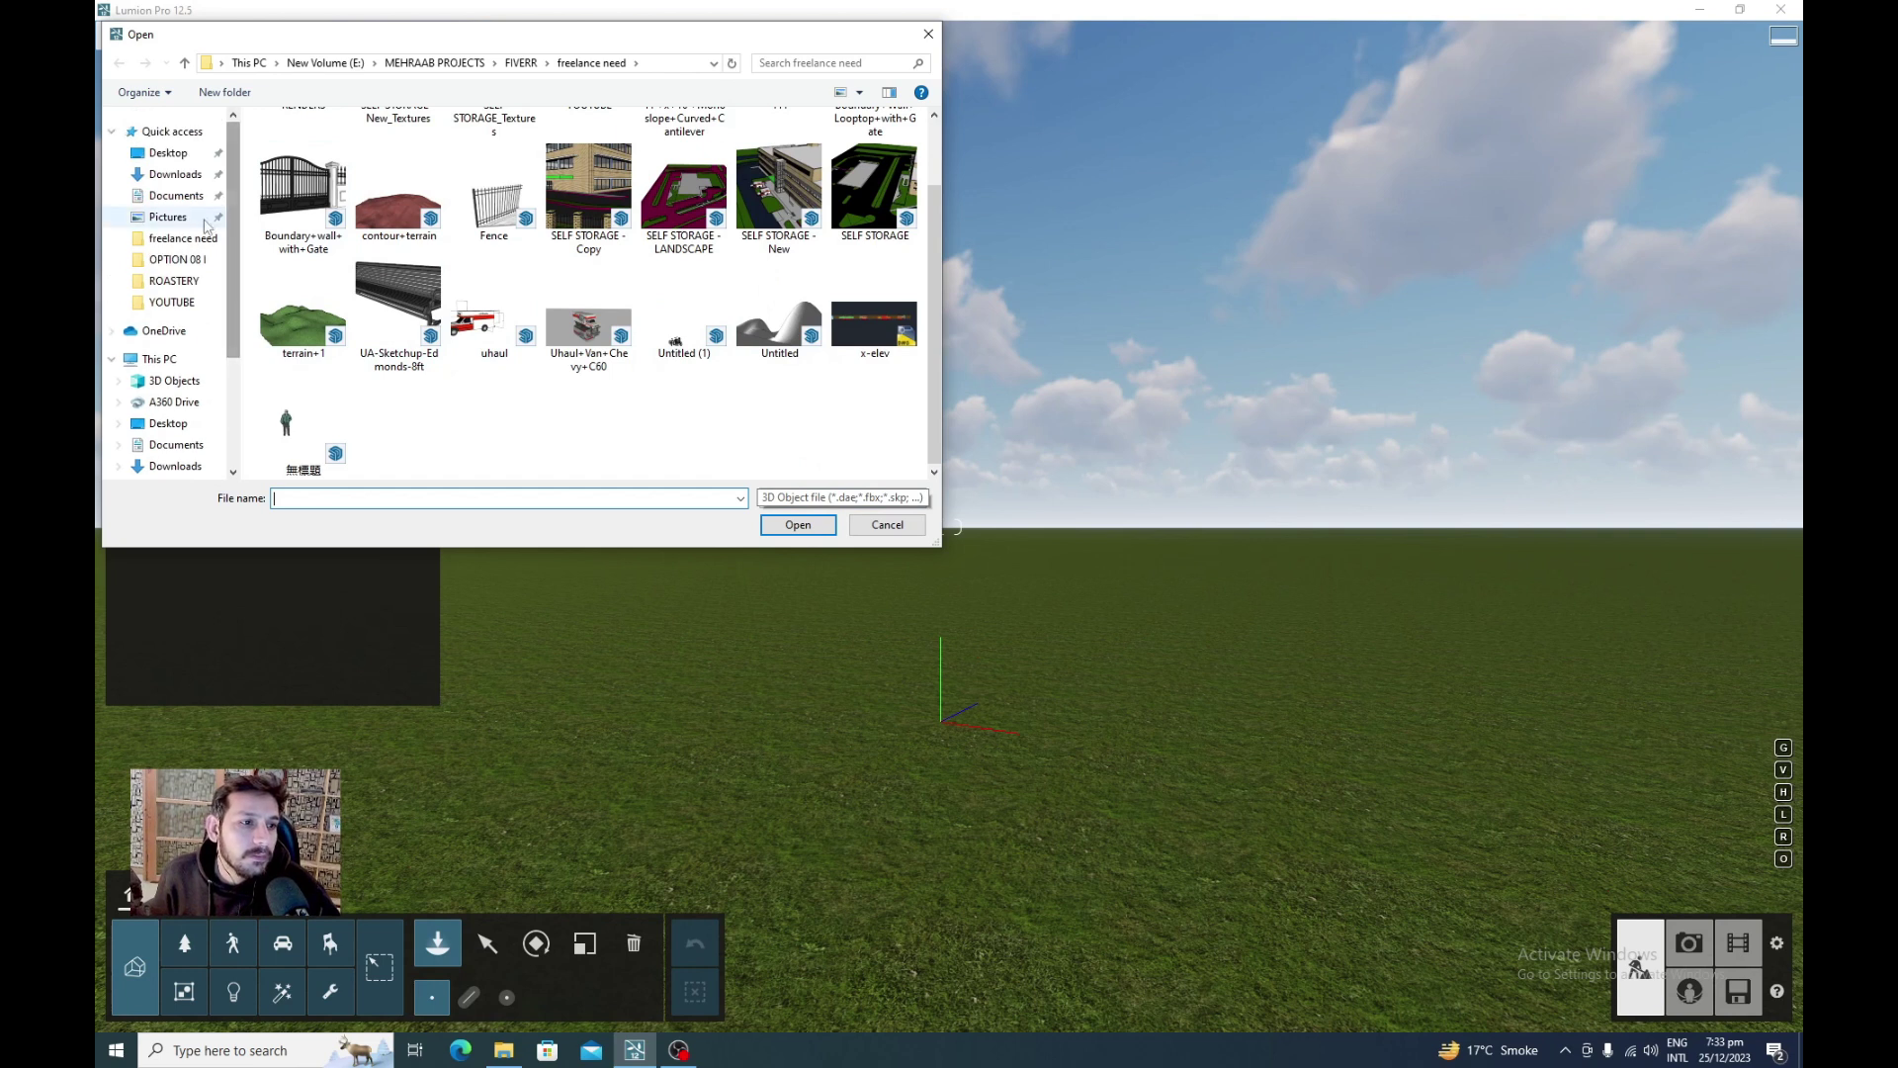
click(176, 259)
click(791, 184)
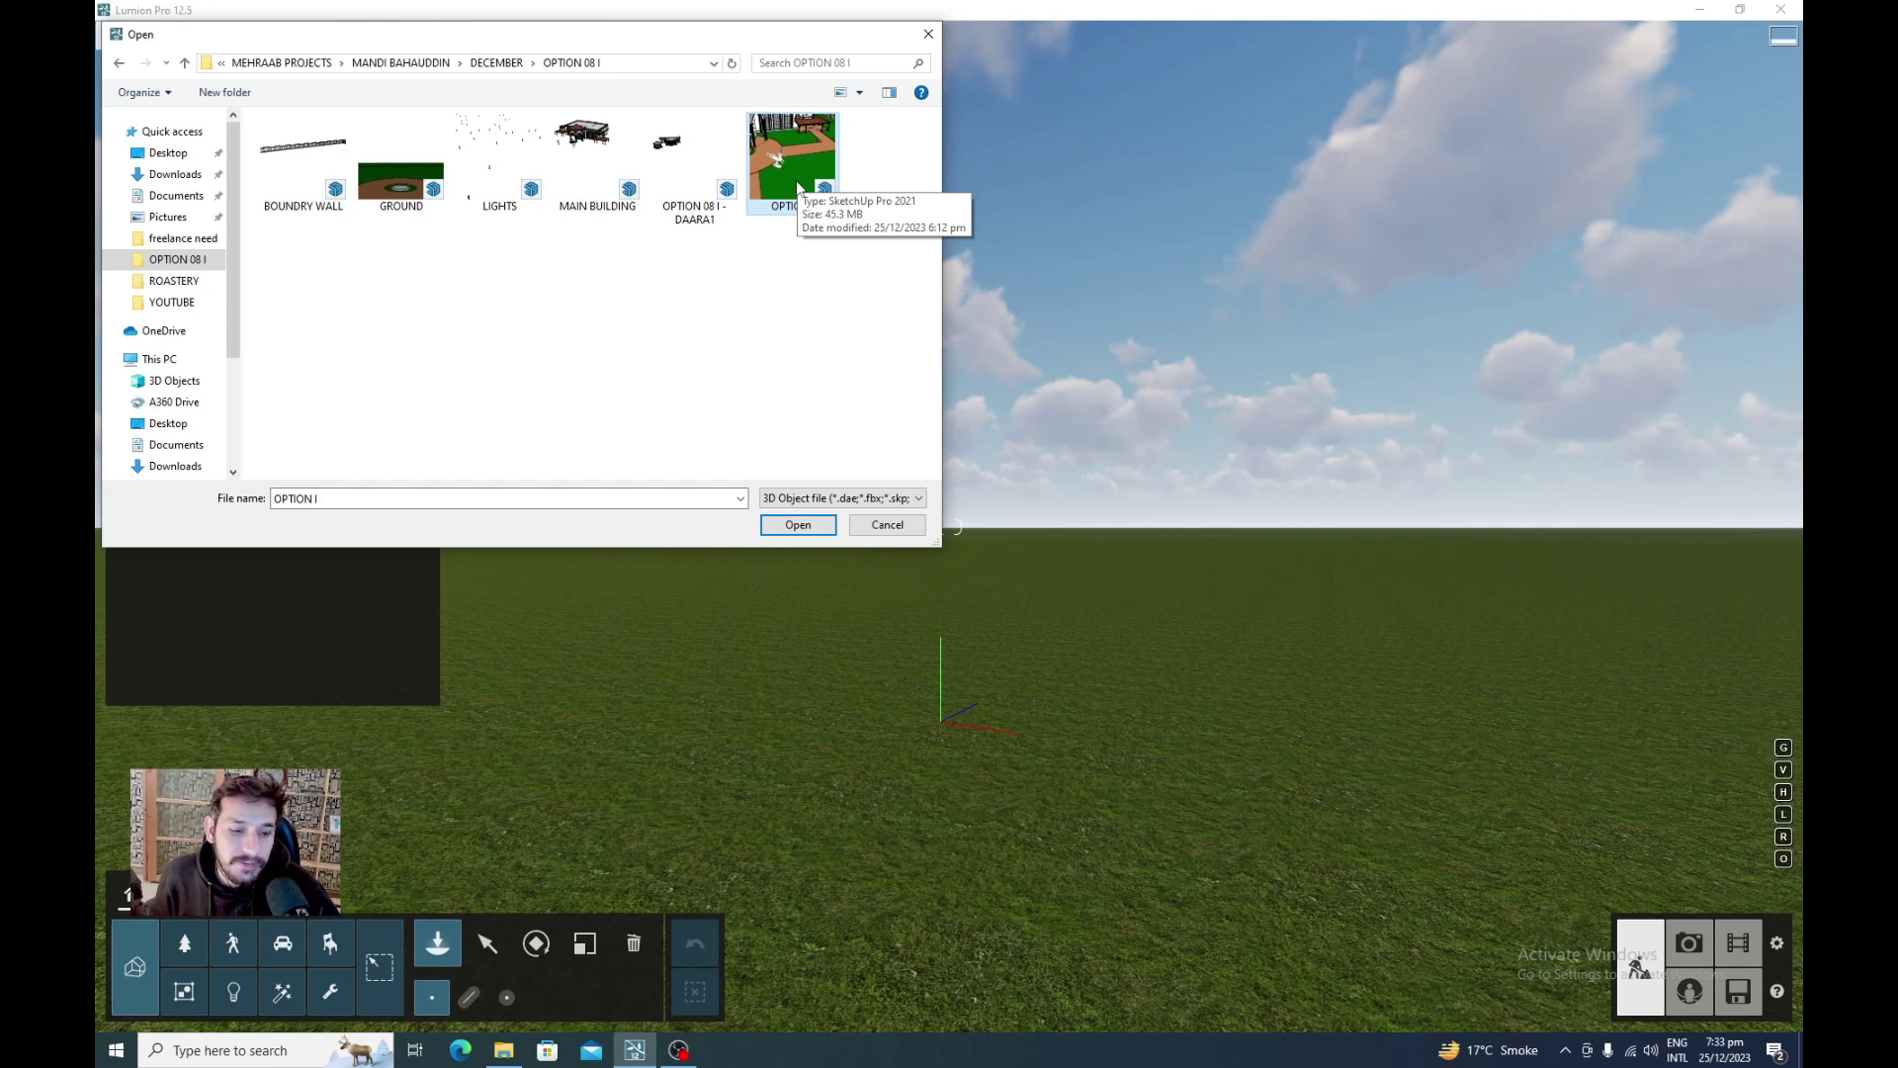
right_click(798, 185)
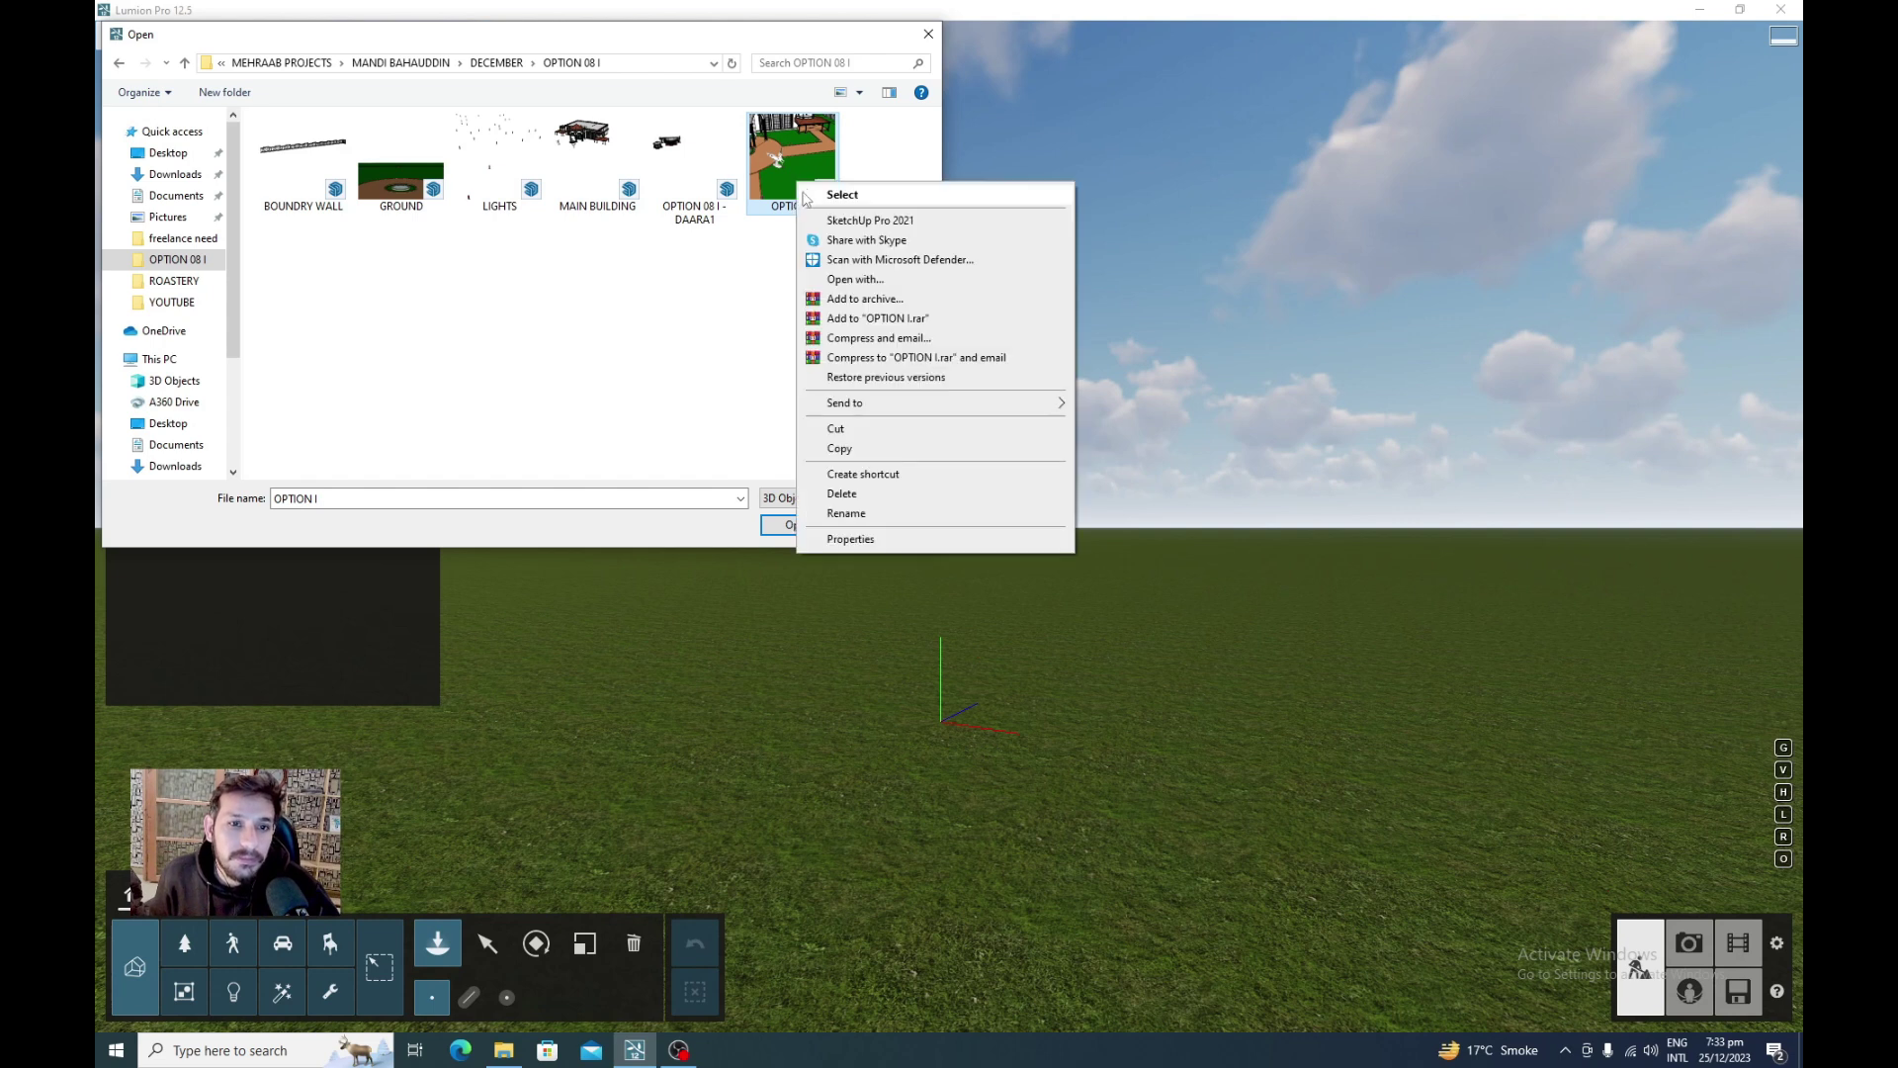
click(839, 222)
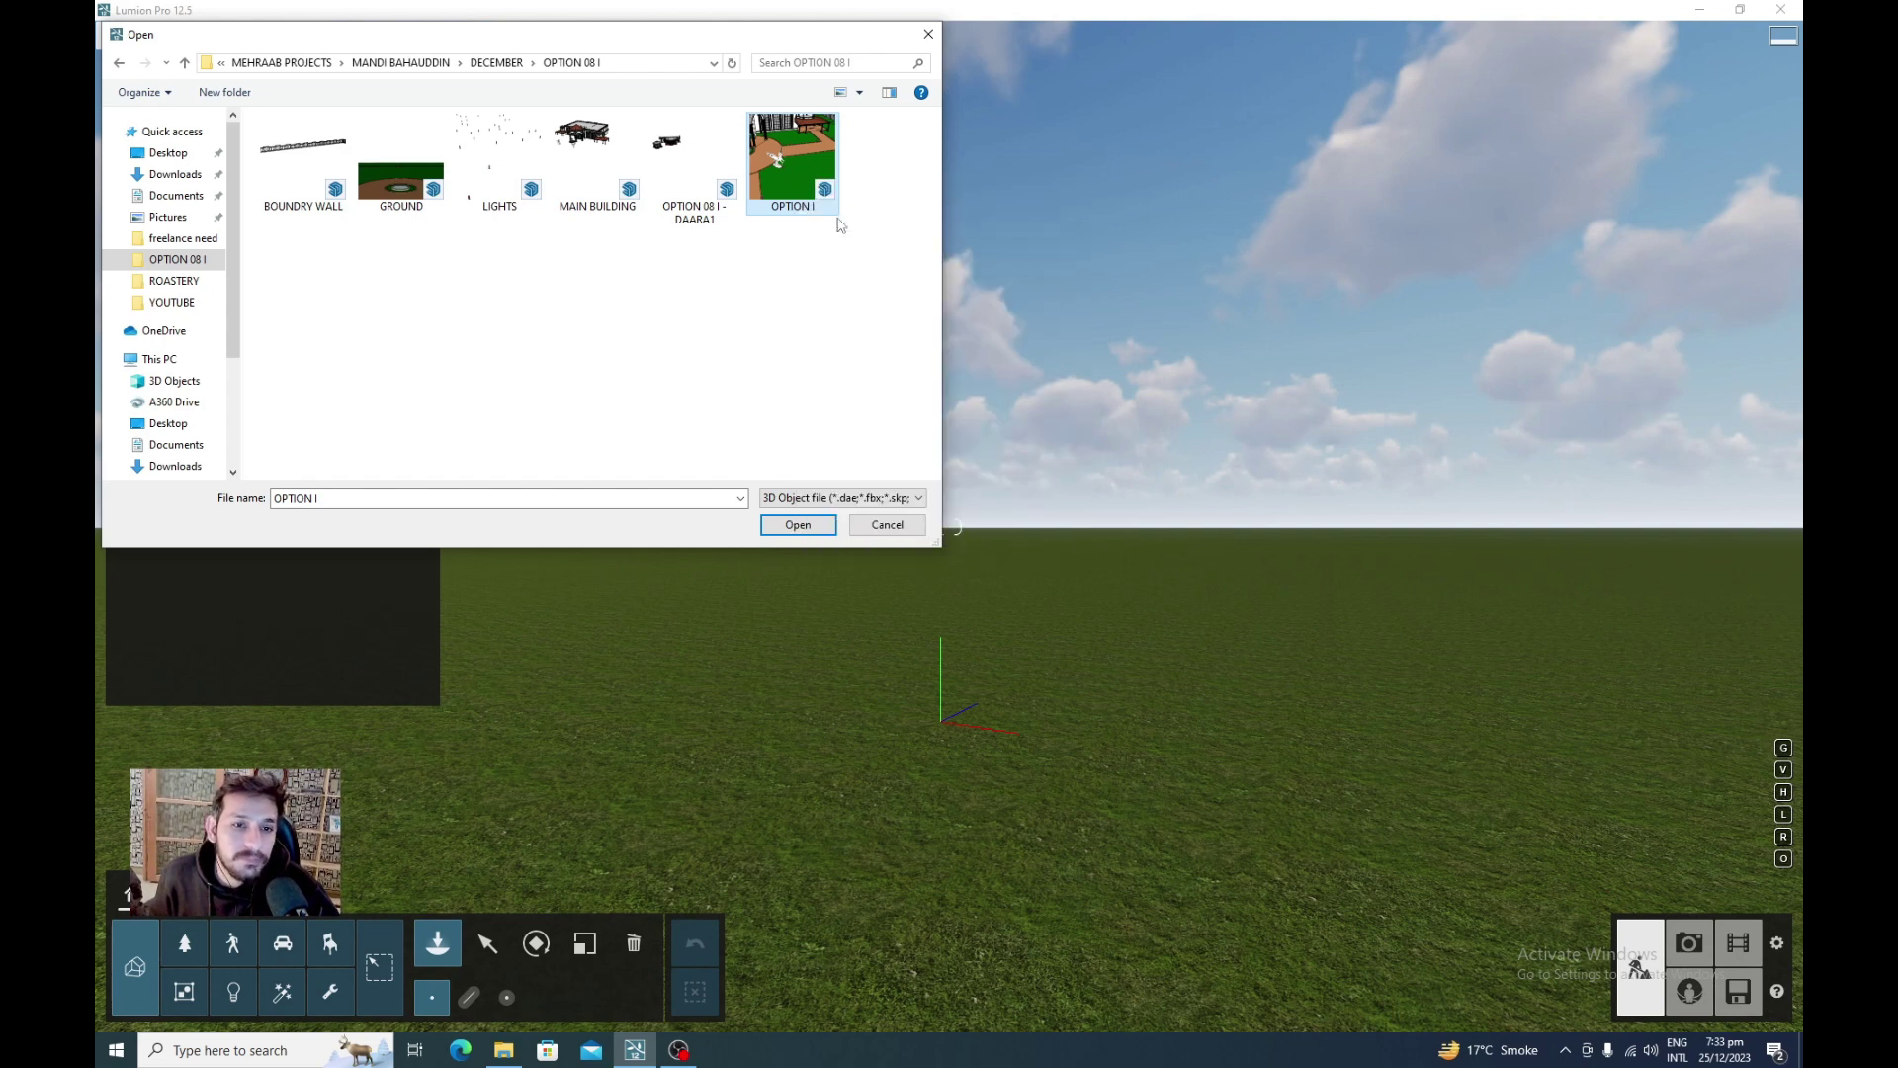
click(928, 37)
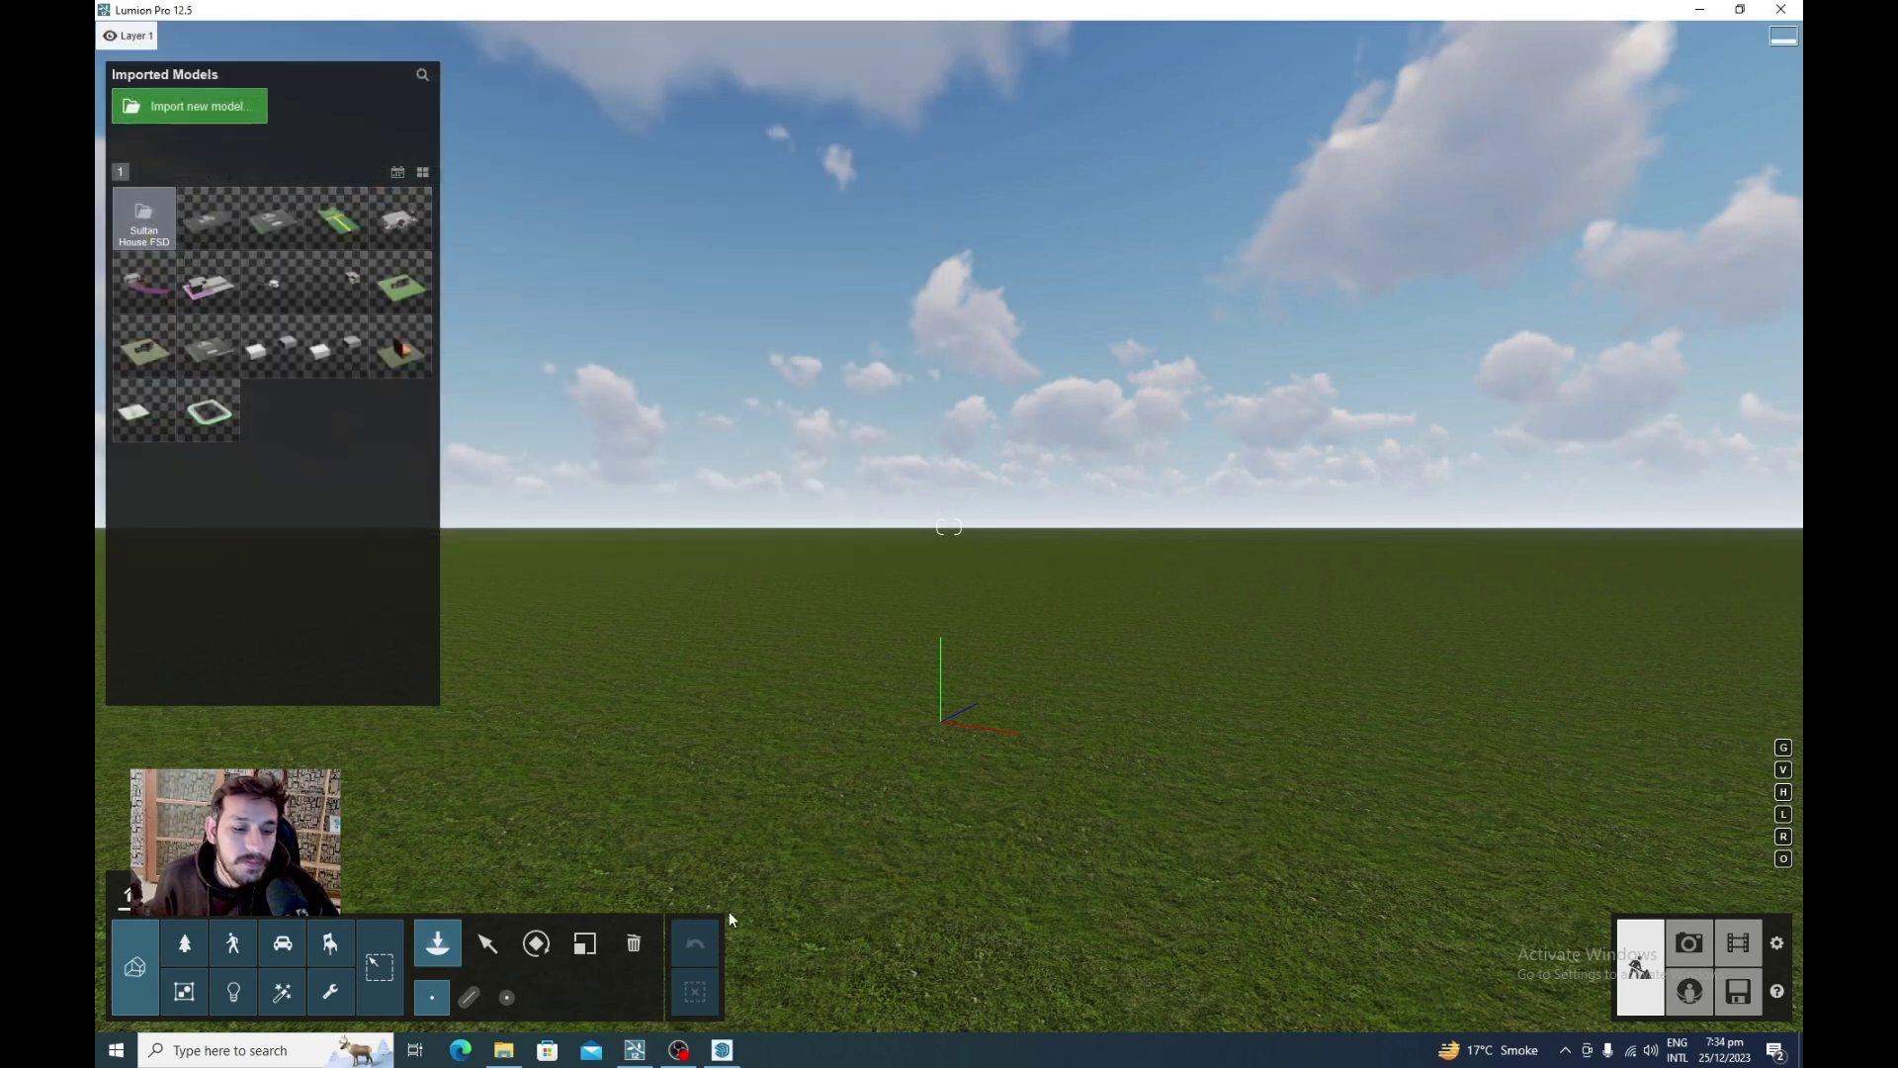
- Switch to SketchUp and examine the boundary wall and the upper-floor arched glass door as separate objects in the OPTION I model
click(735, 1058)
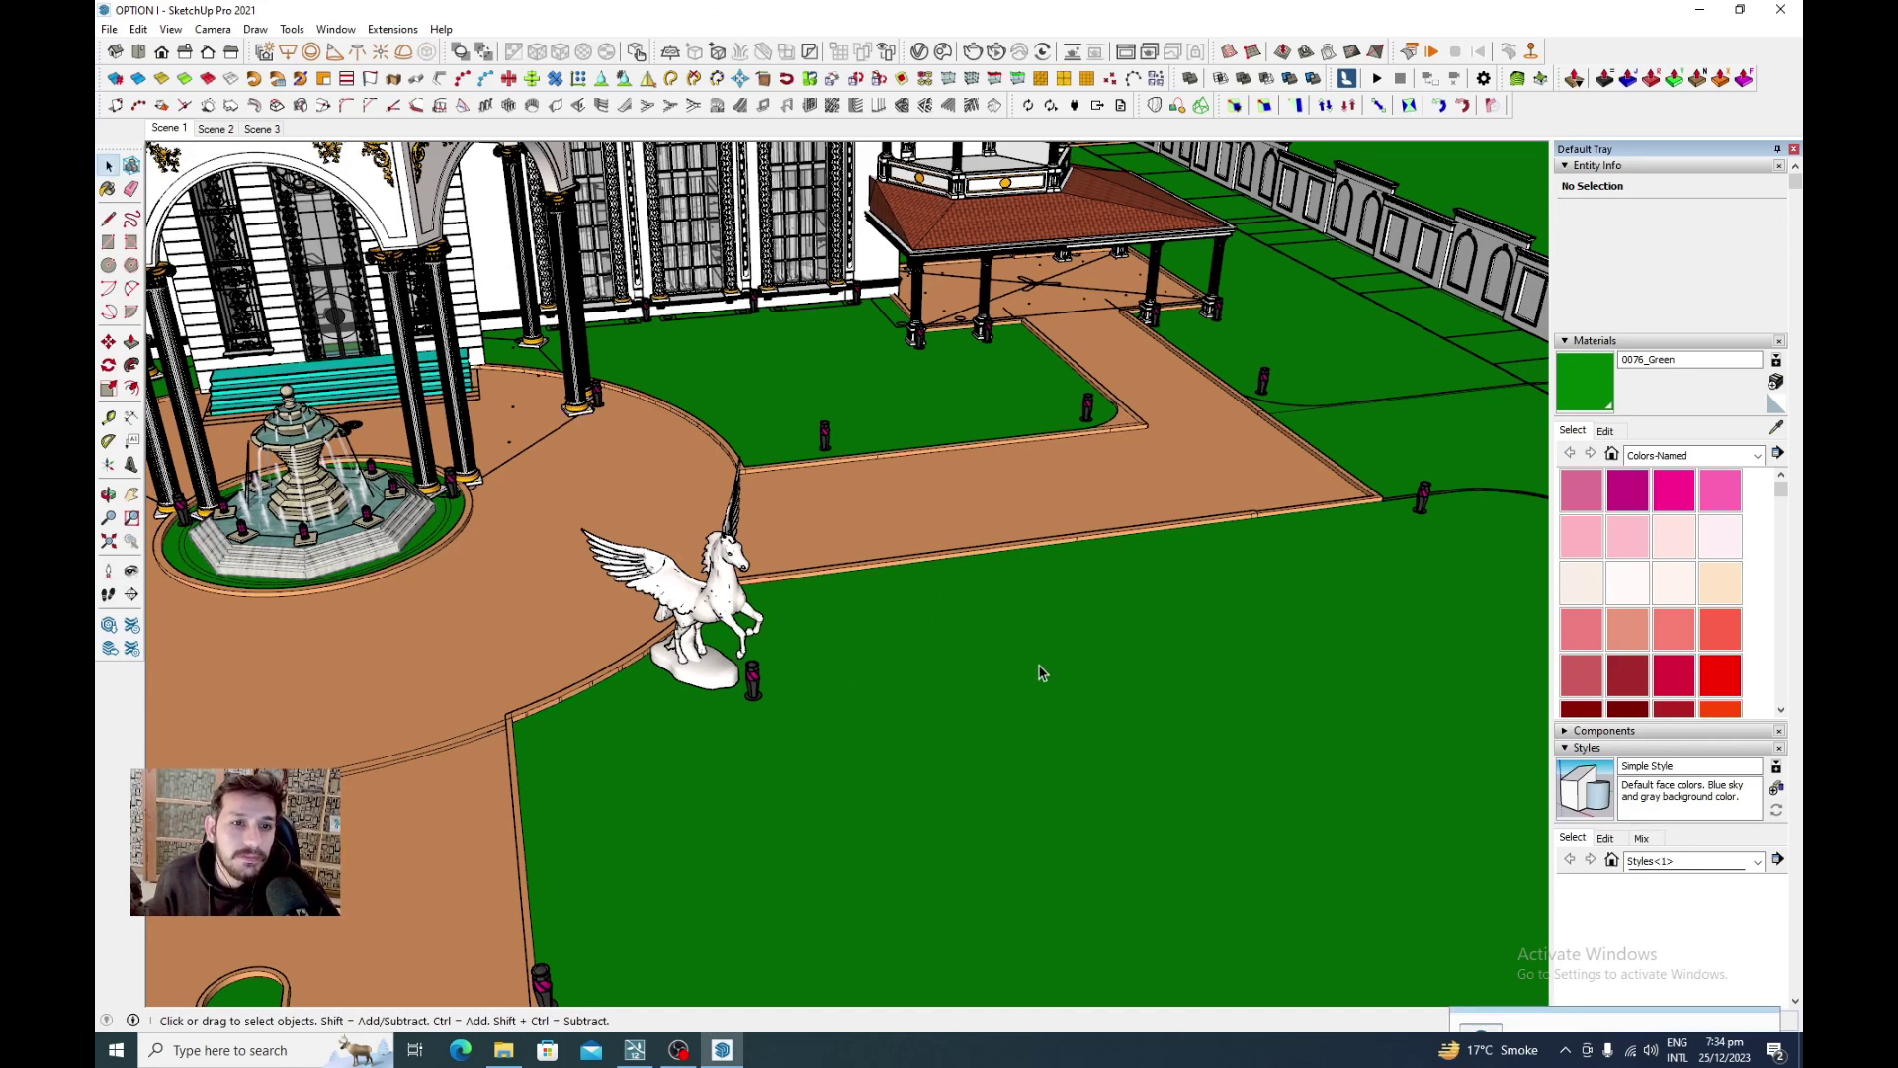
click(180, 129)
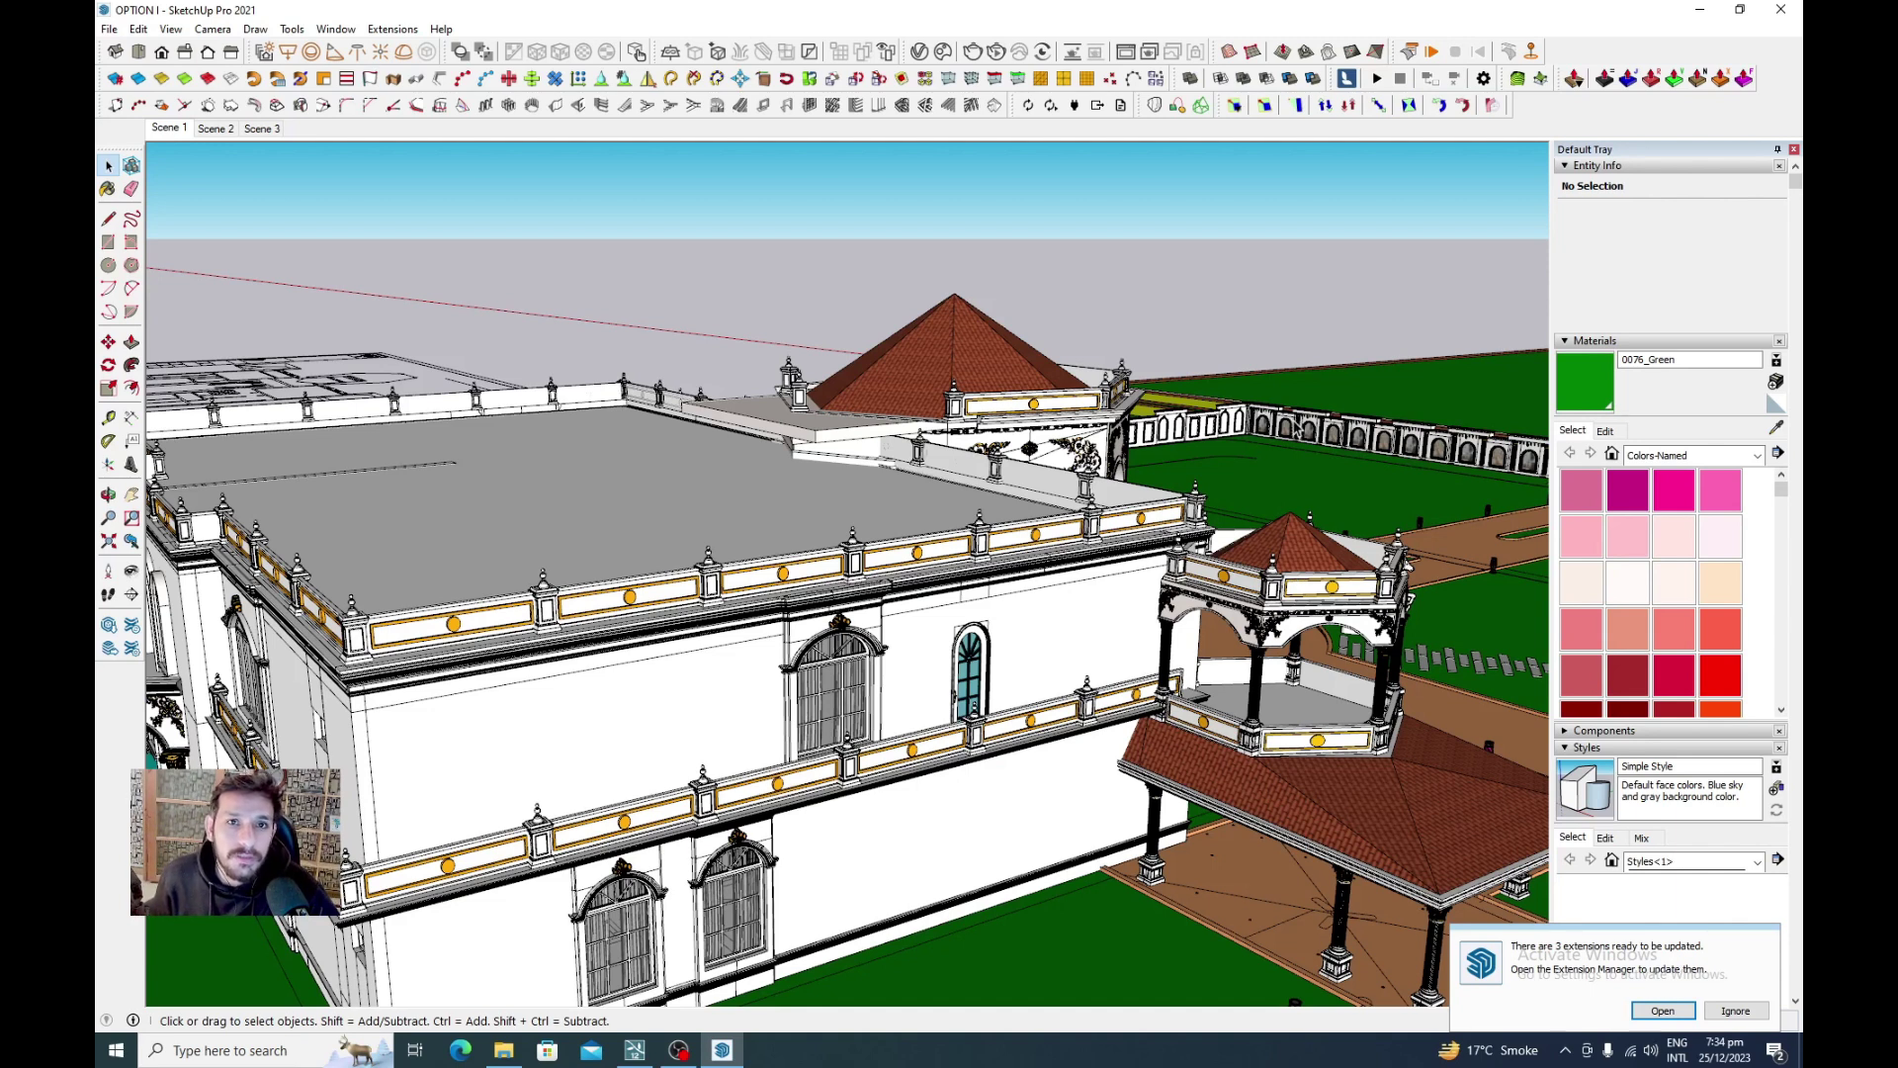
click(1336, 501)
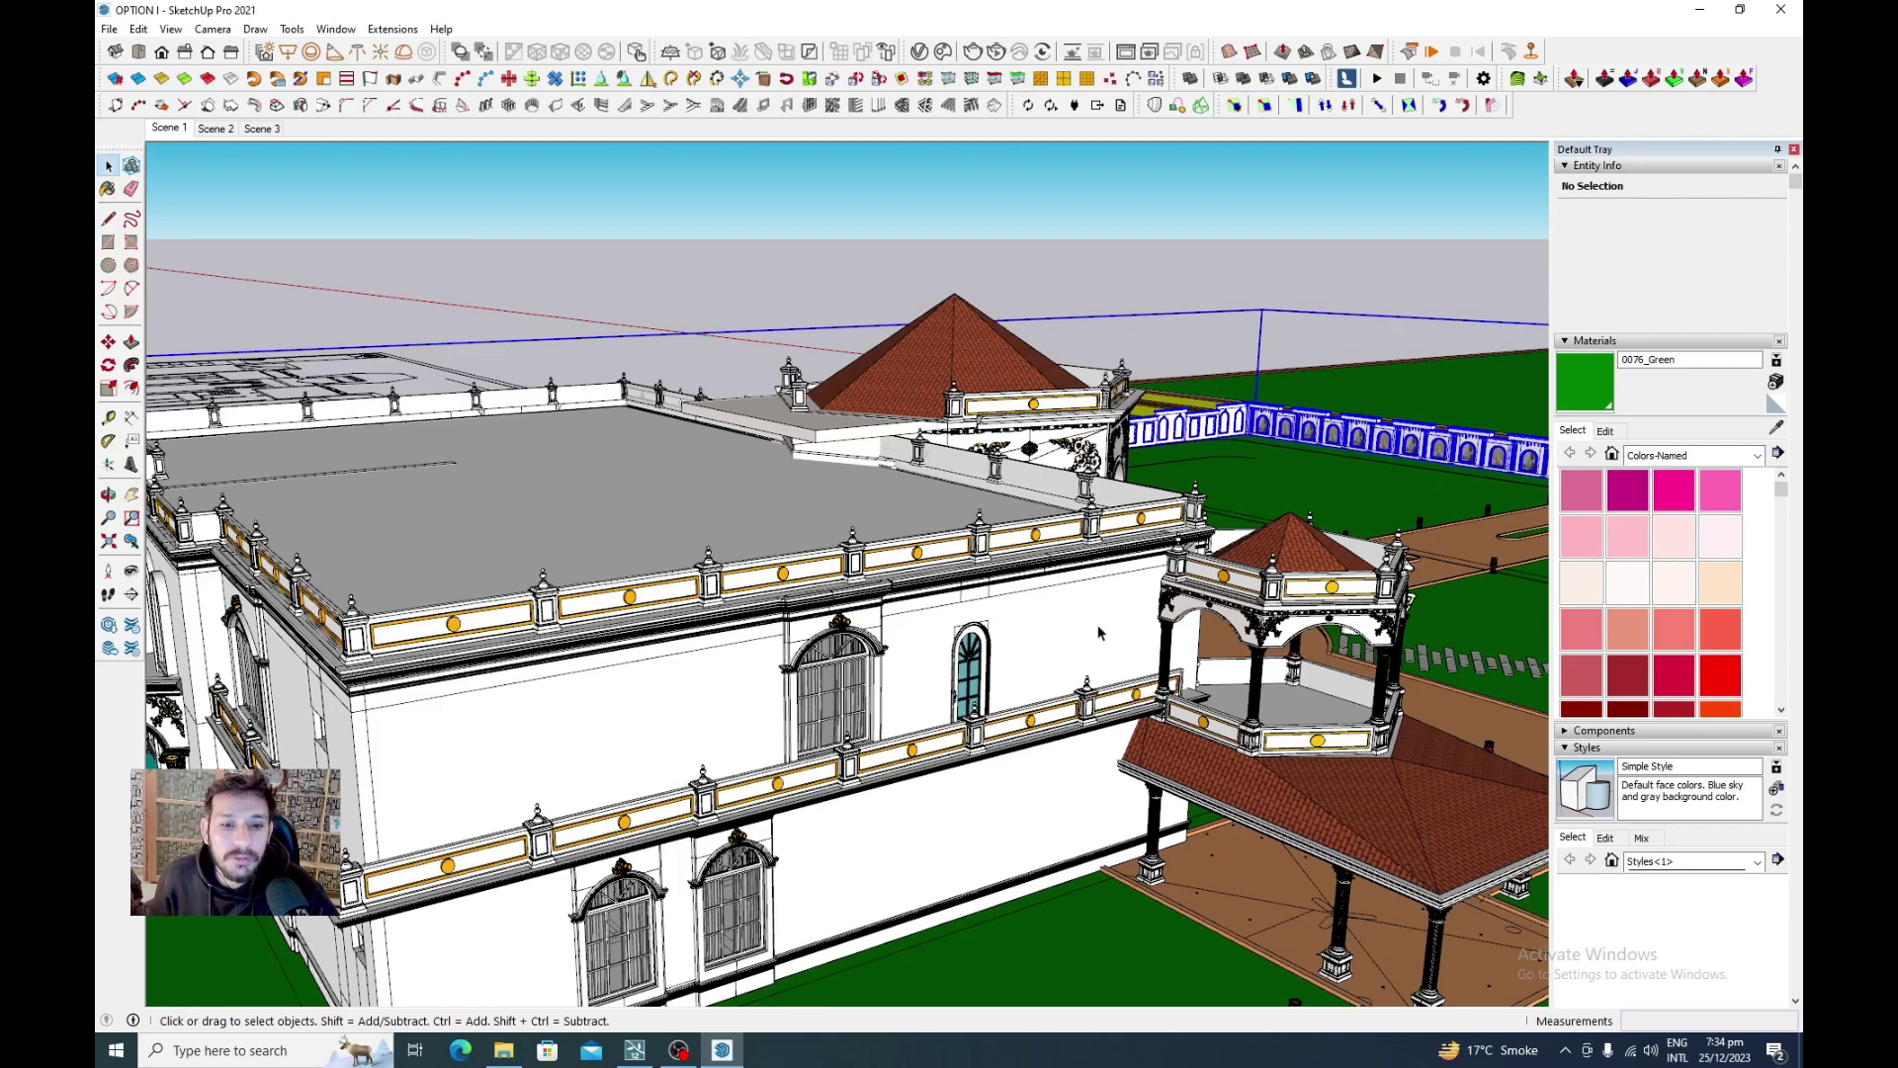
click(994, 650)
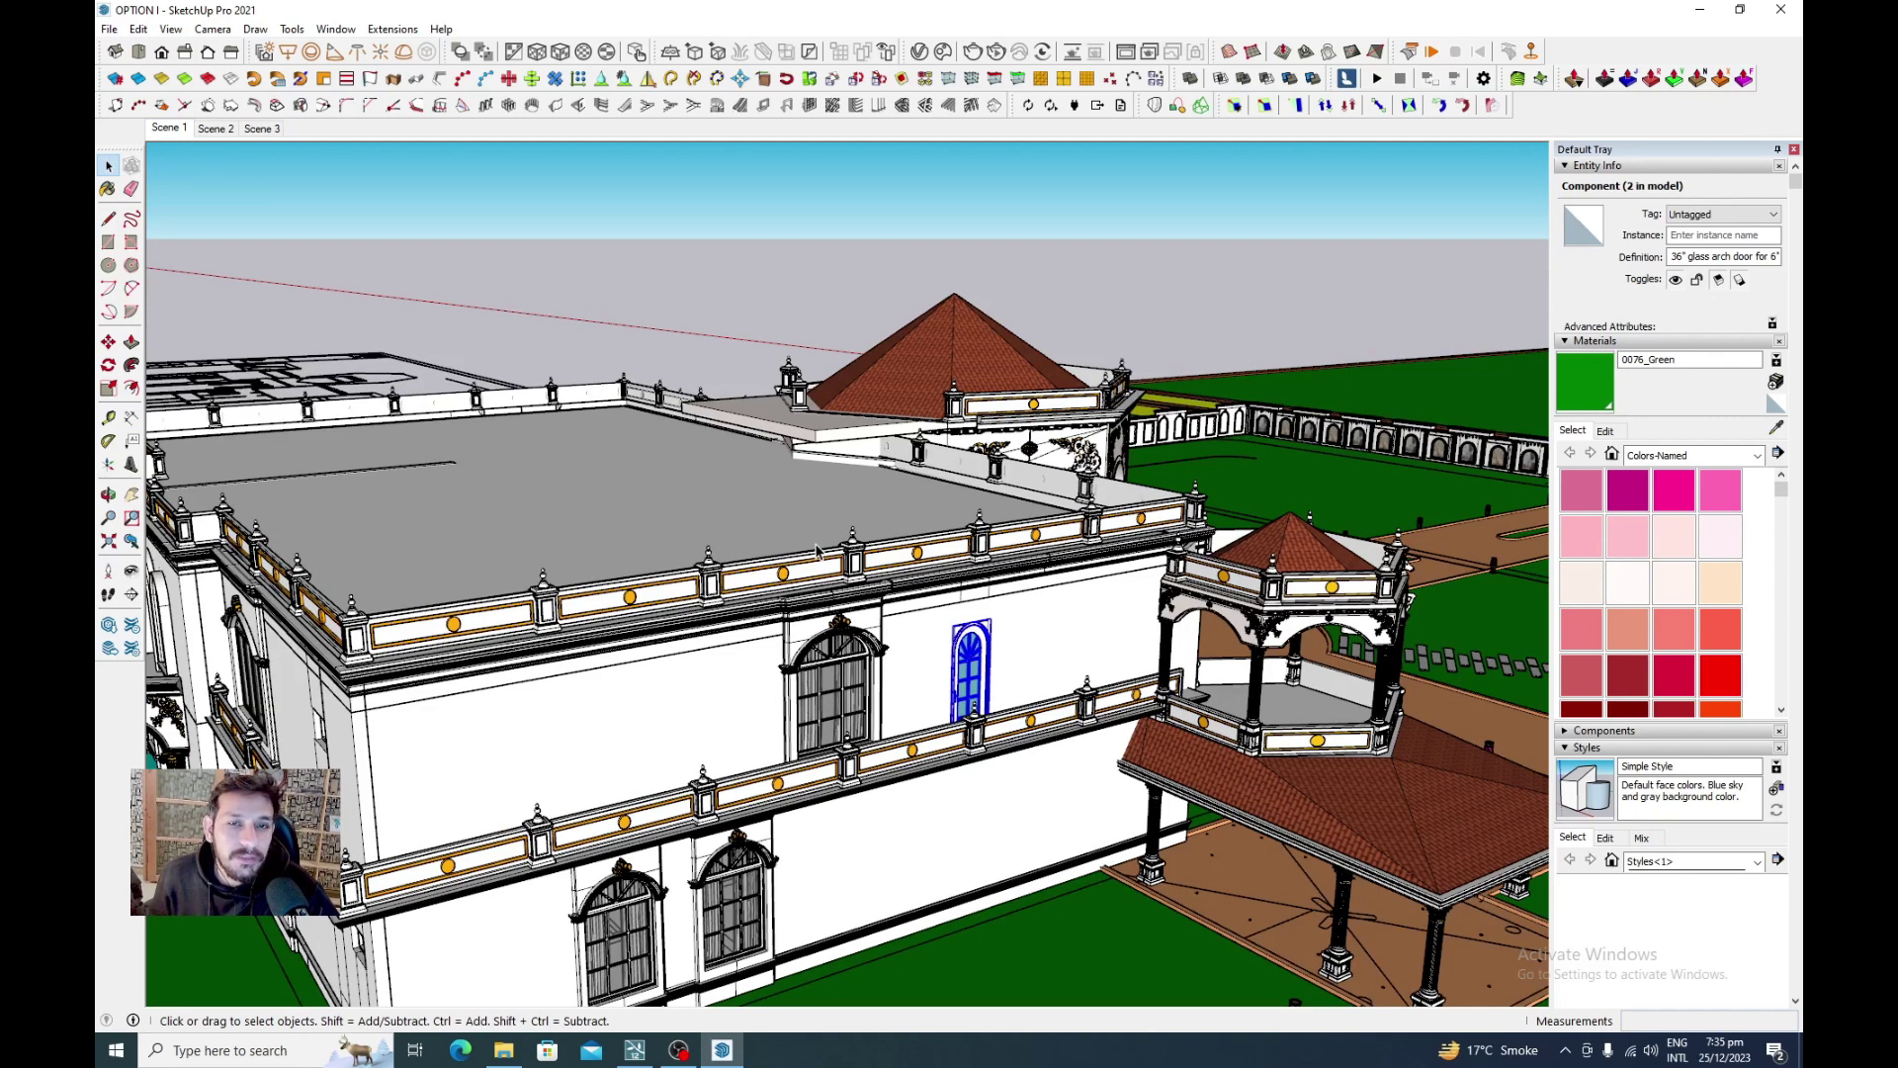
scroll(817, 551, down, 1)
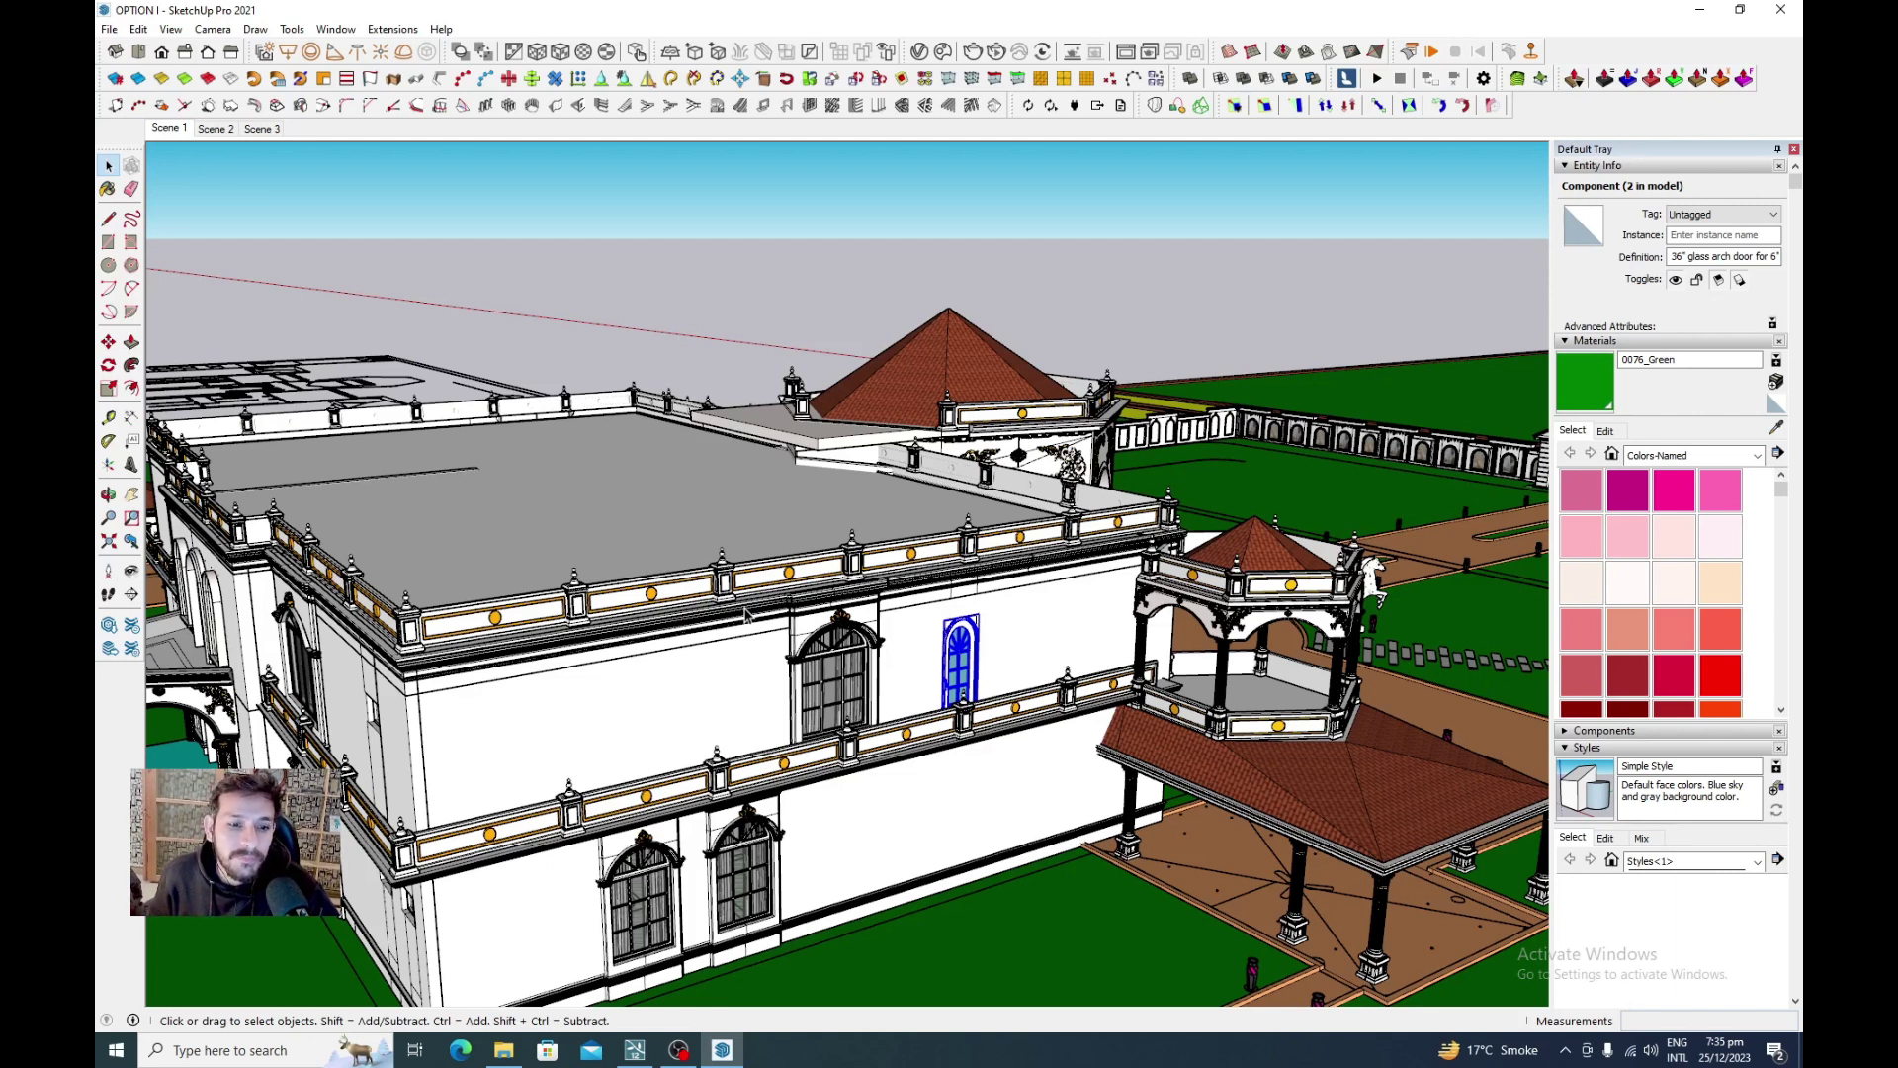
- Switch to File Explorer and check the file sizes of the BOUNDRY WALL and GROUND models in the OPTION 08 I folder
click(499, 1054)
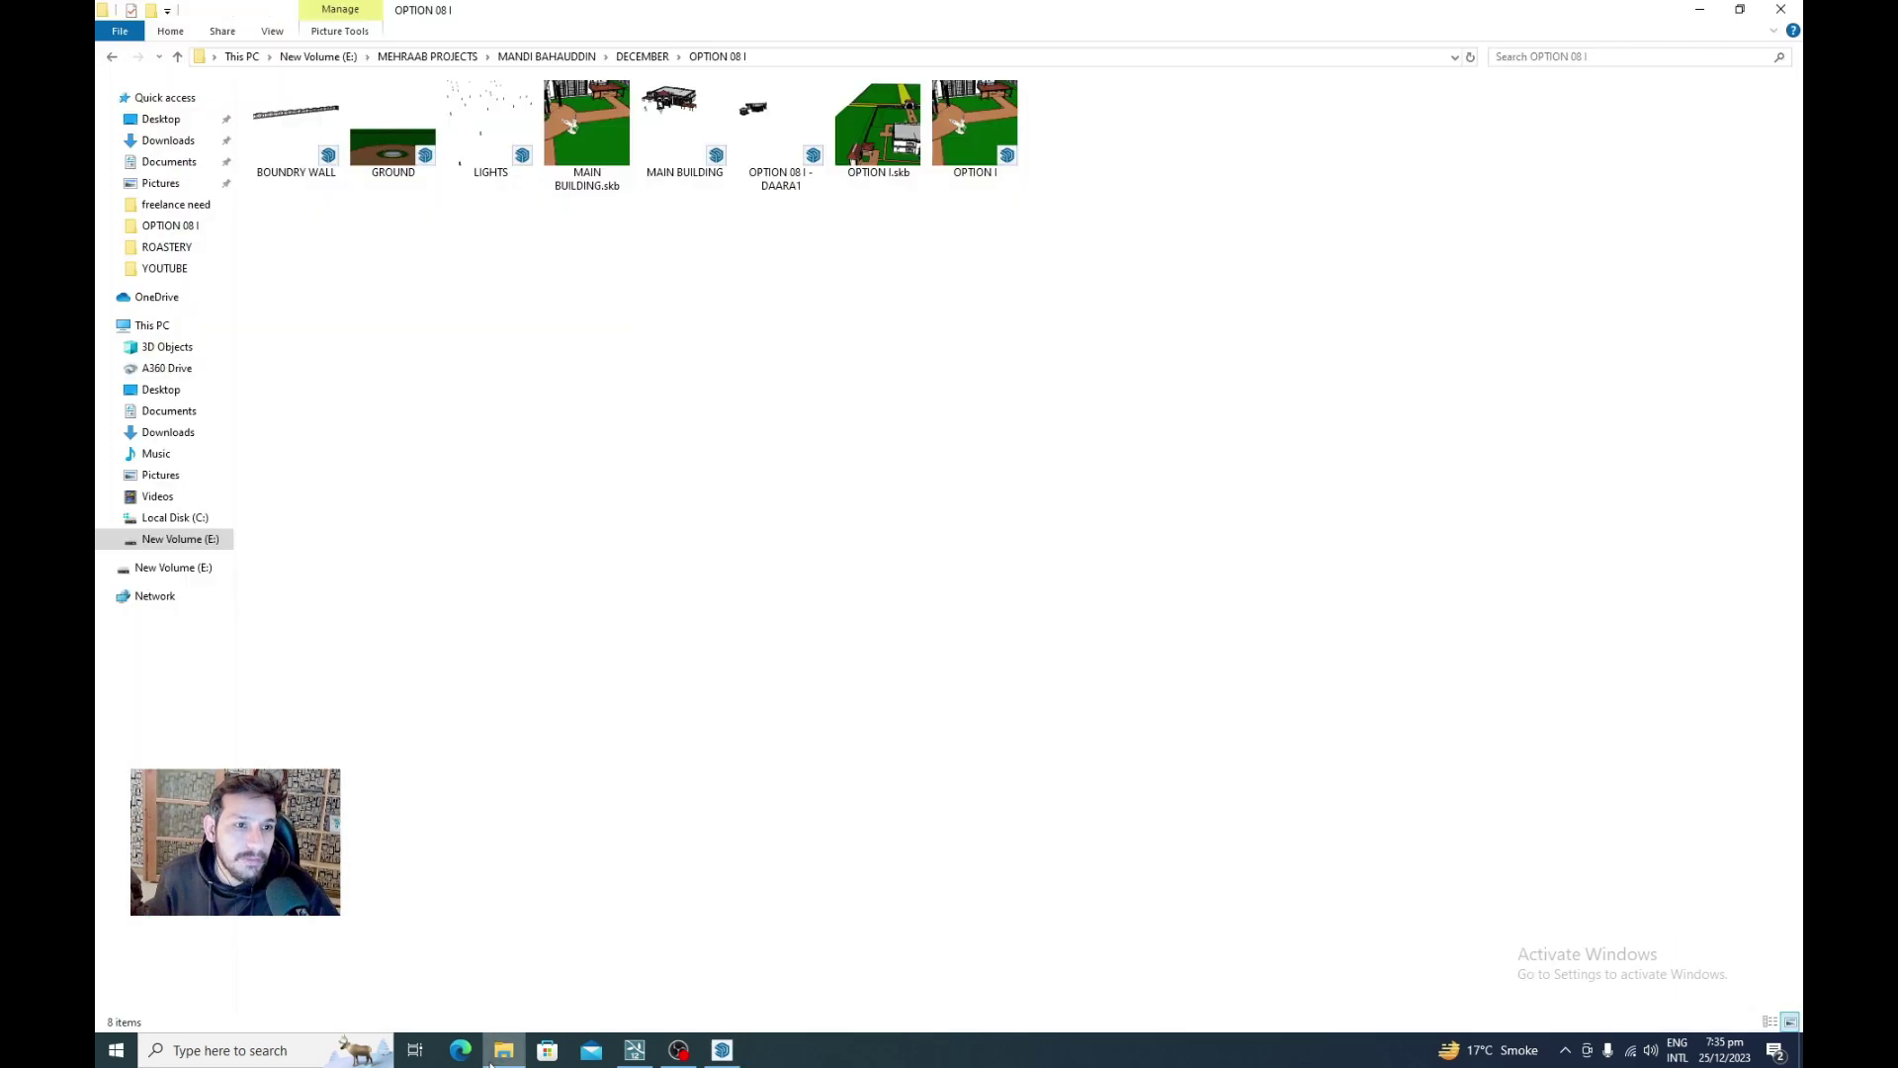
click(293, 176)
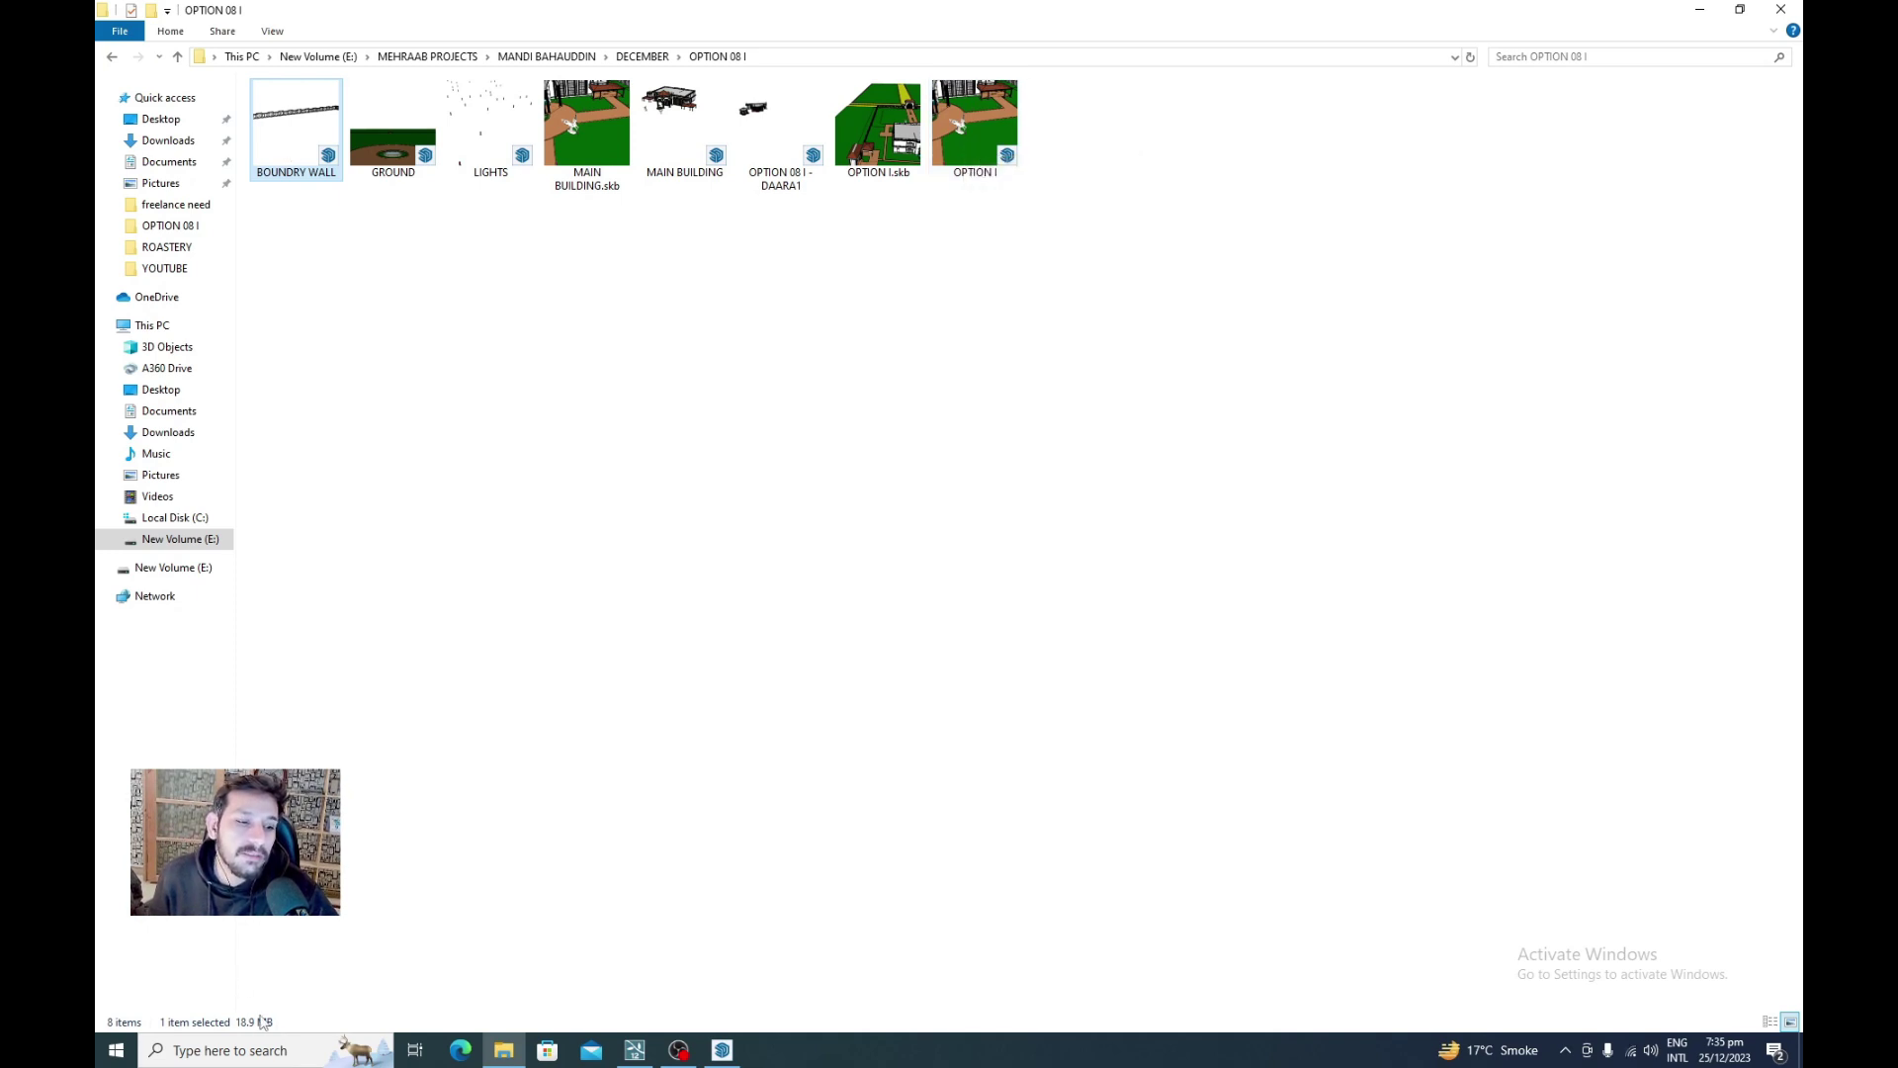
click(395, 156)
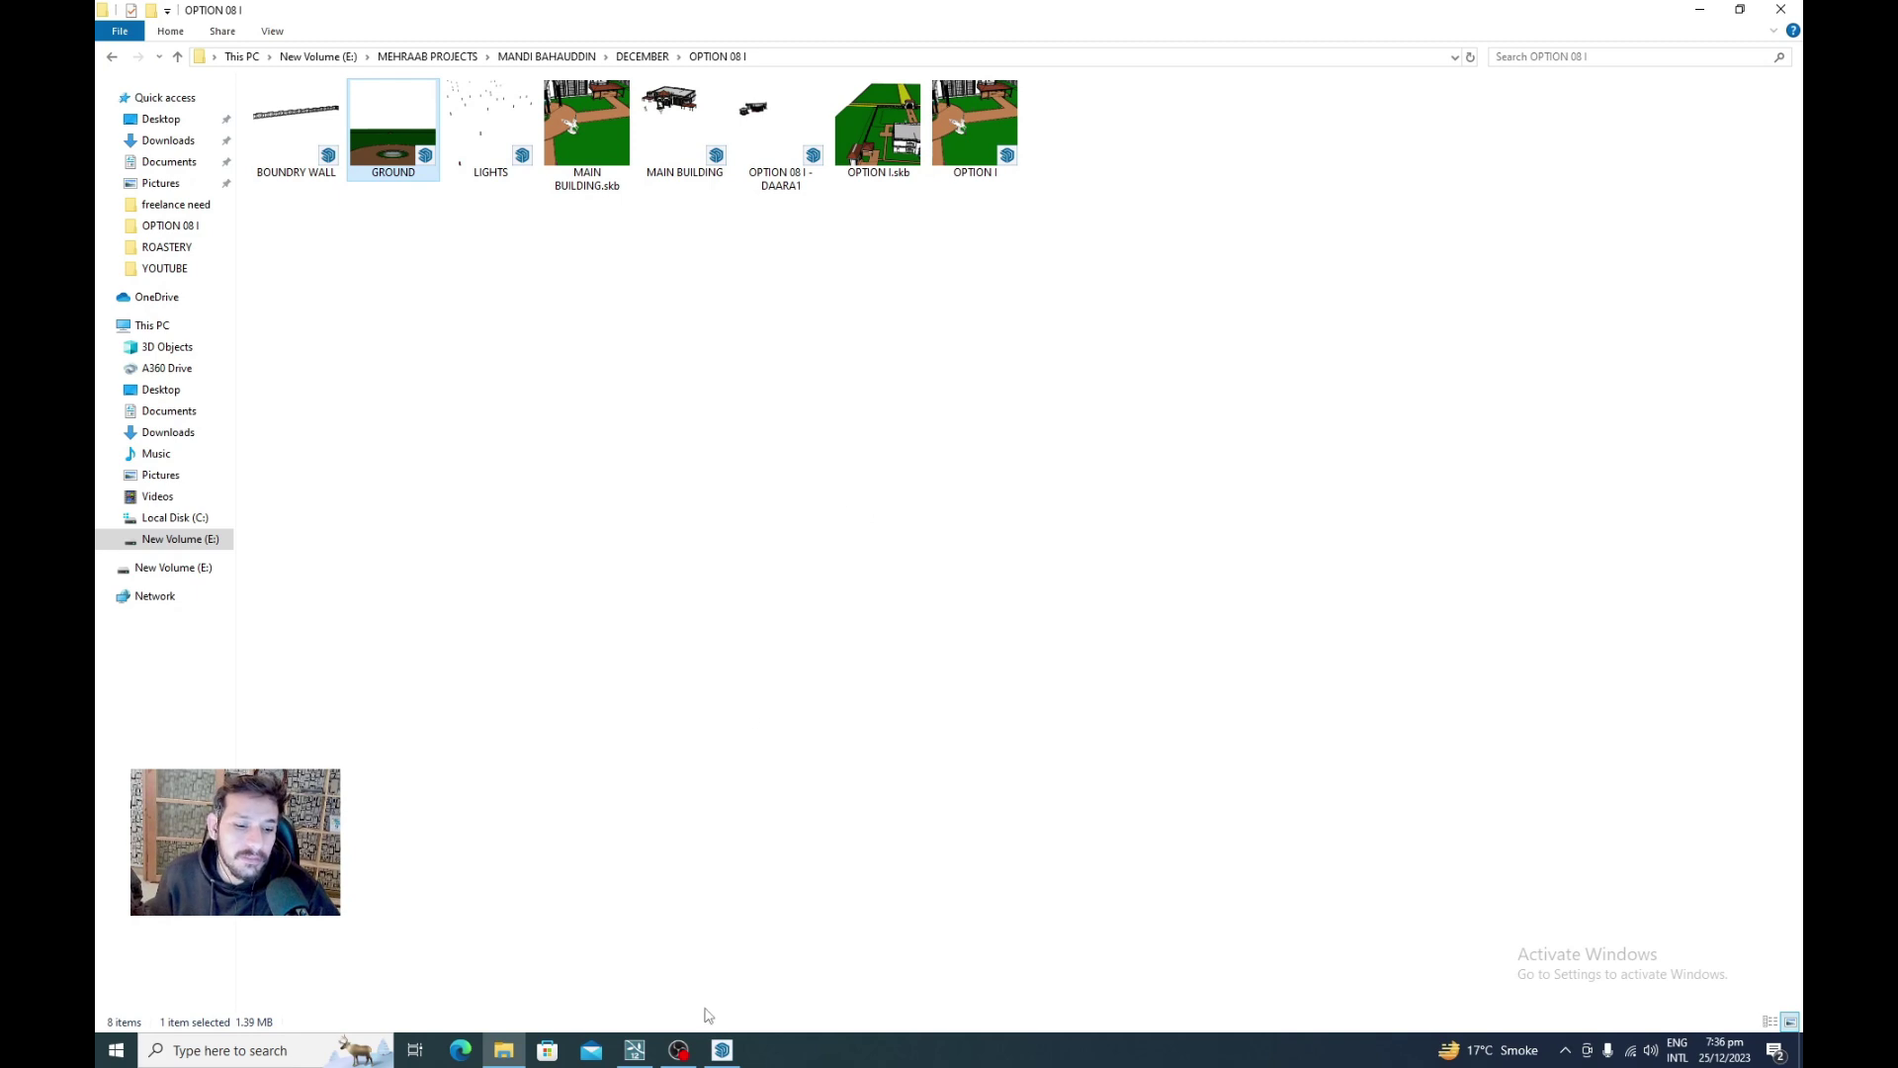
- Switch to Lumion, import GROUND.skp from the OPTION 08 I folder with the default import settings, and place it in the scene
click(635, 1050)
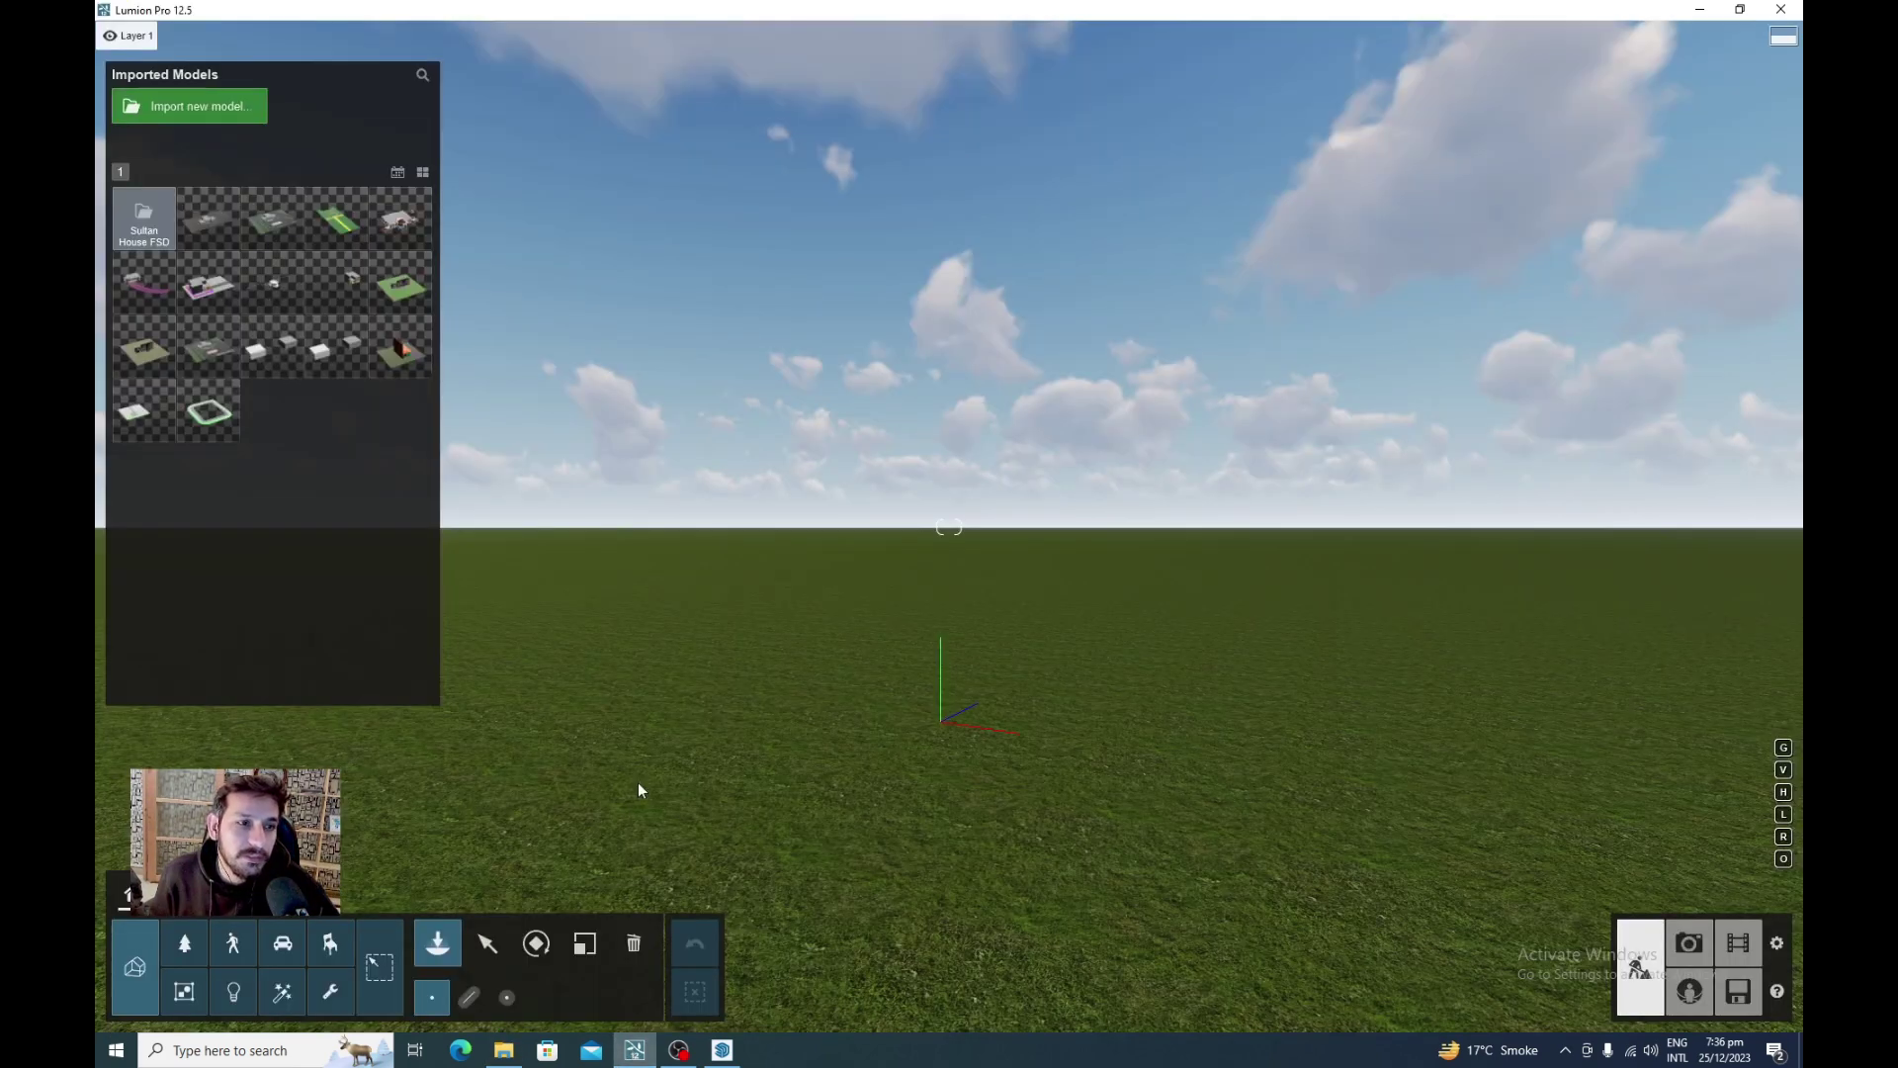
click(206, 109)
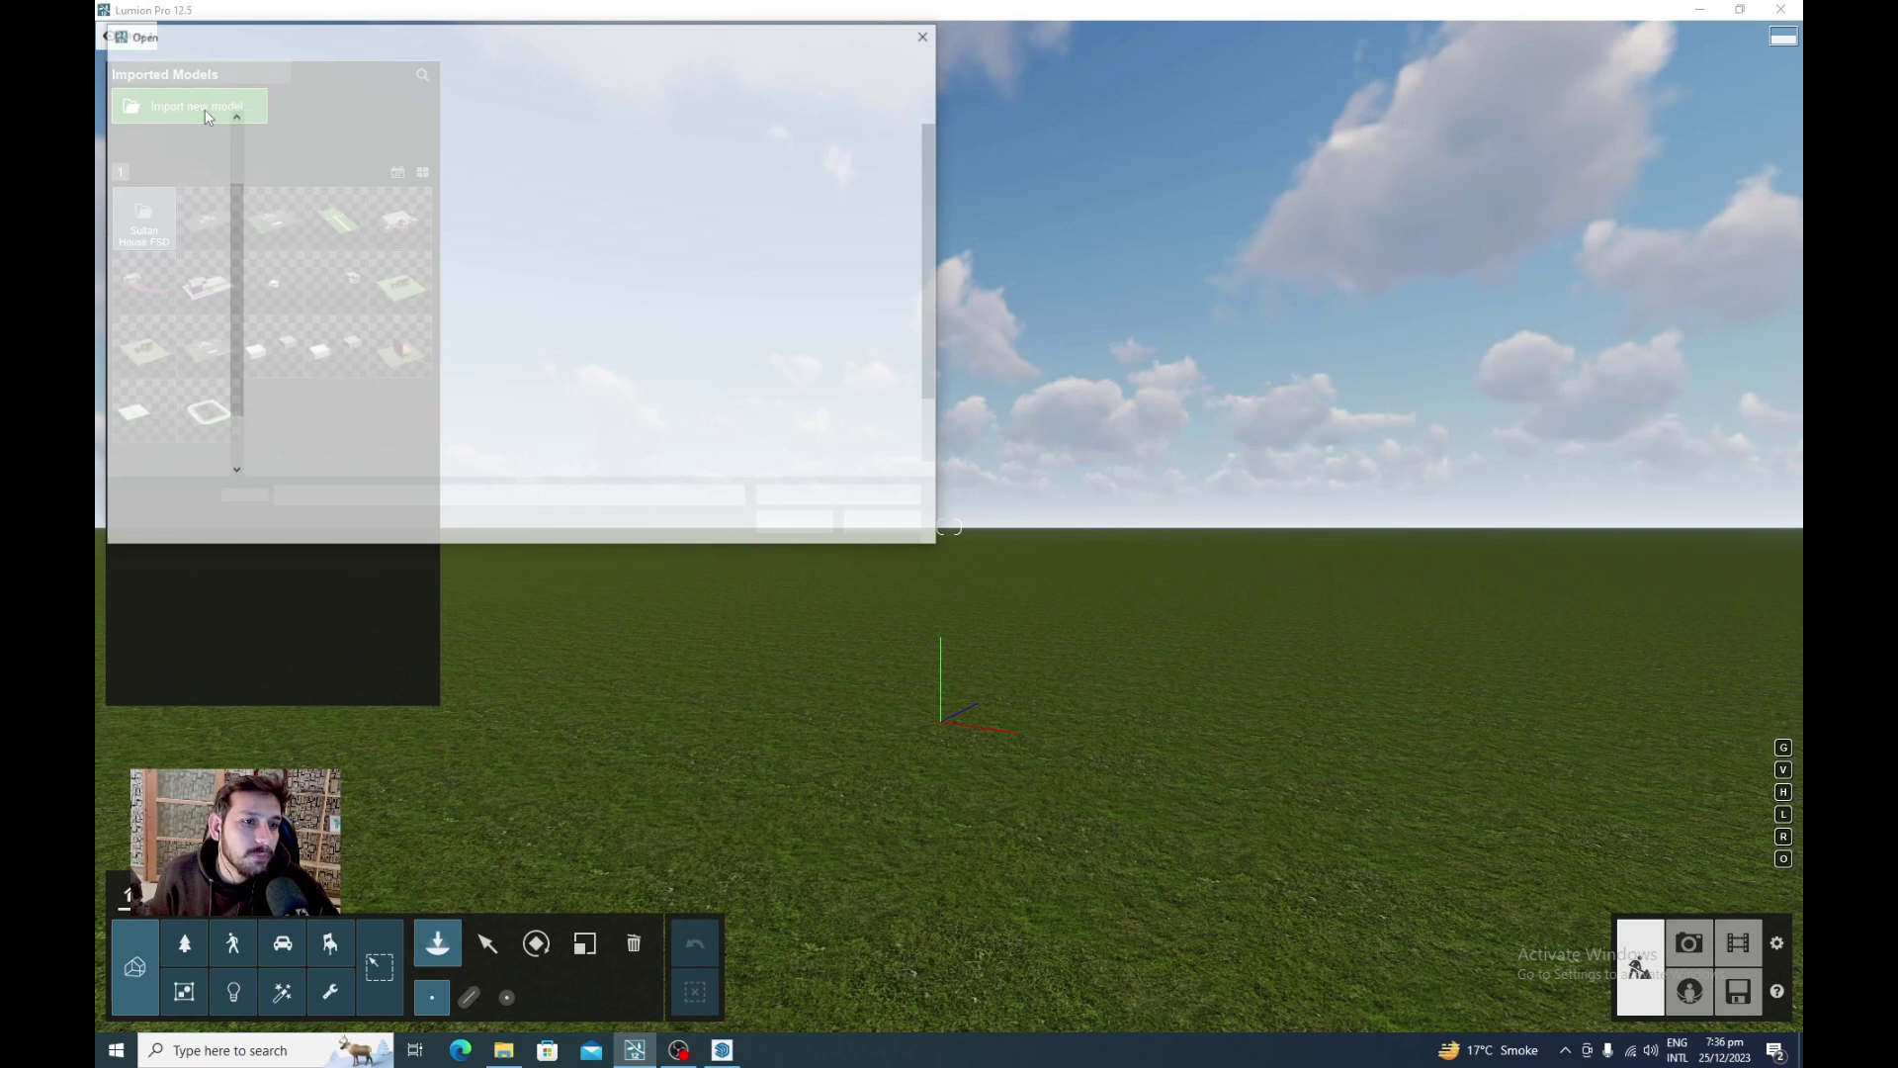
click(192, 165)
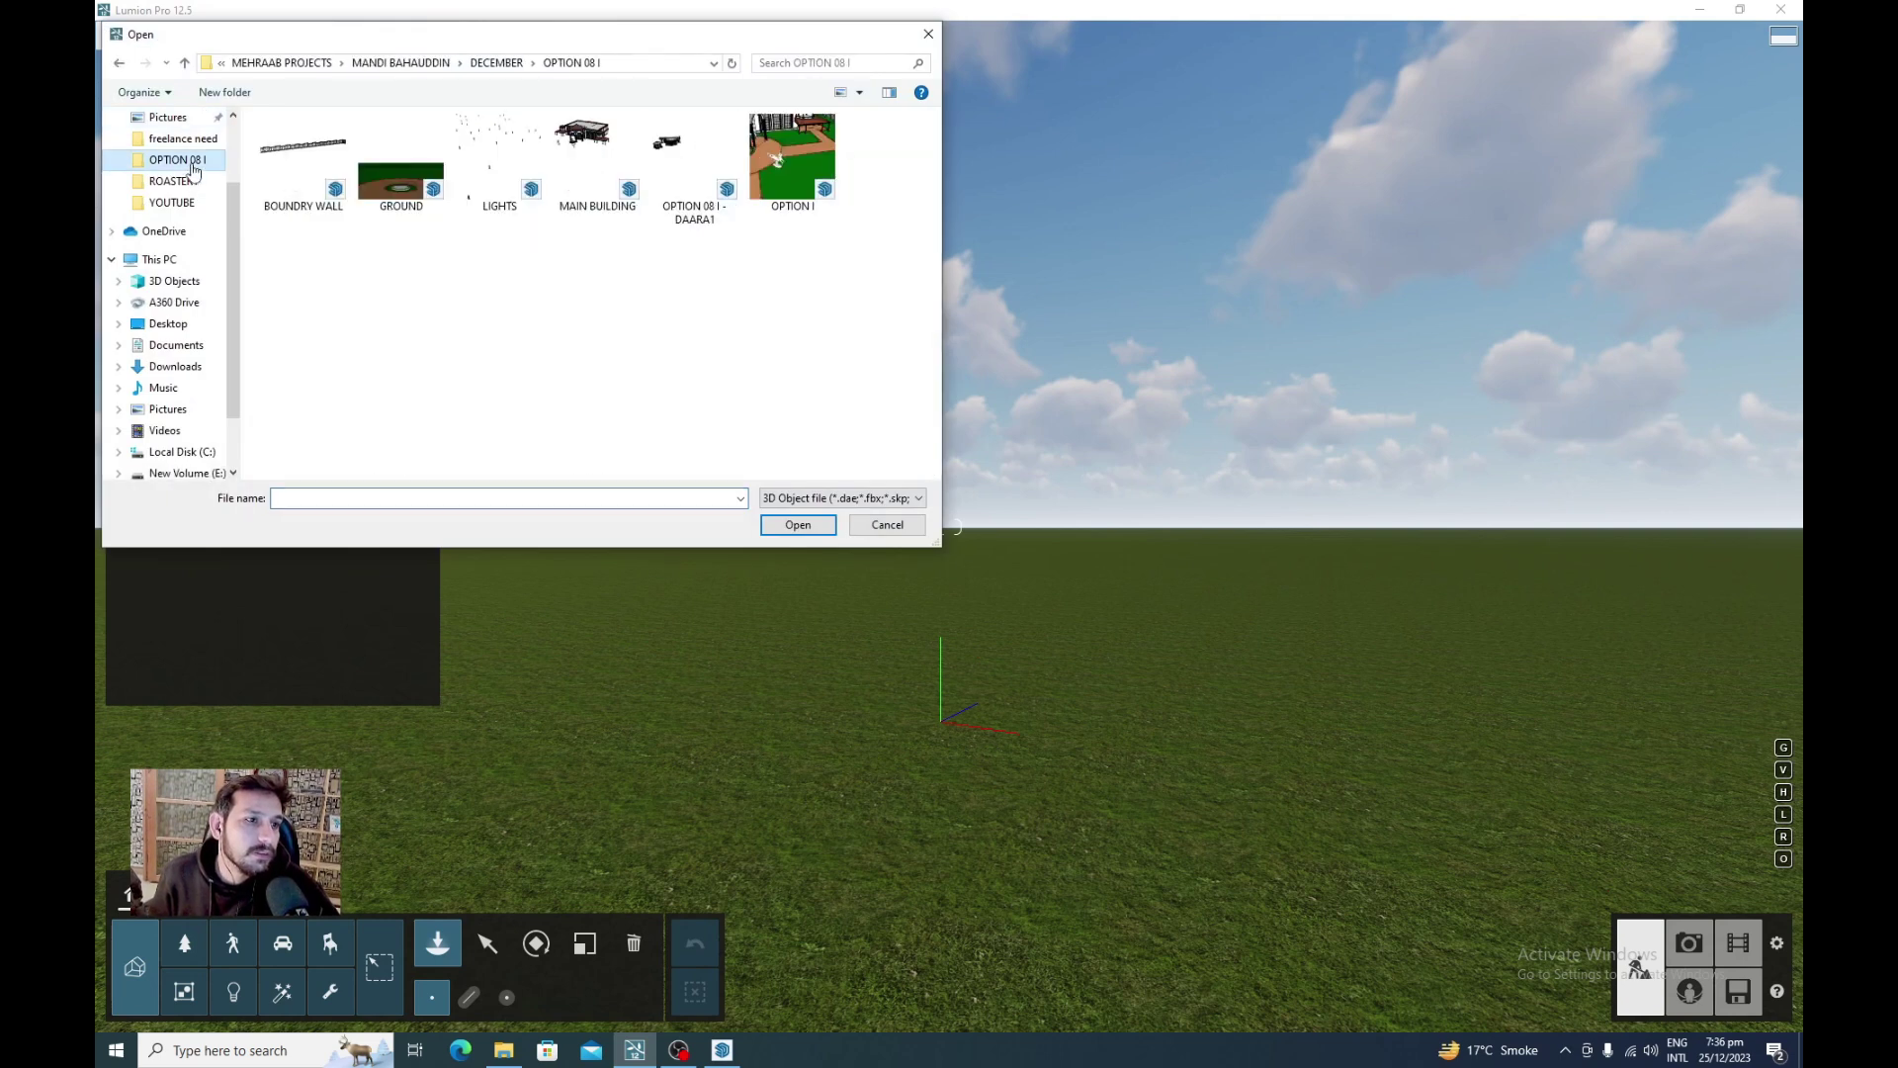
click(396, 198)
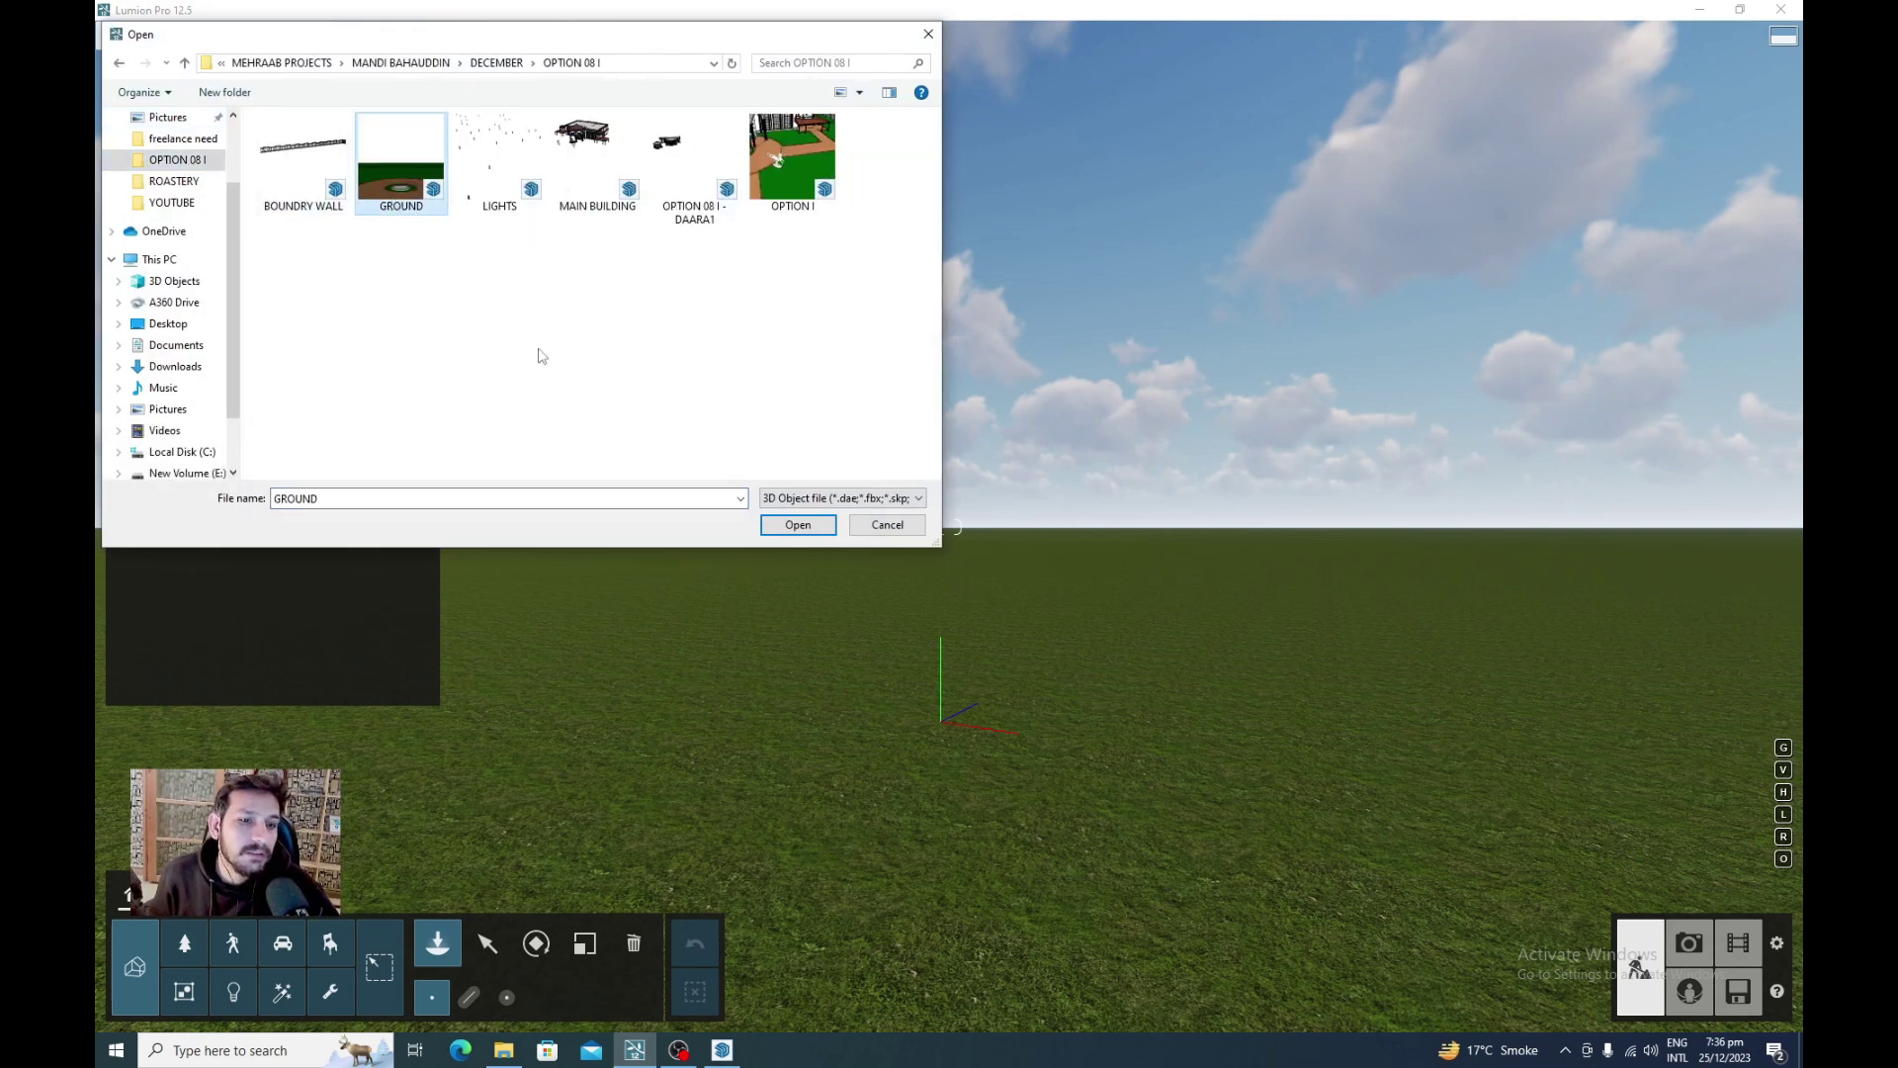
click(791, 527)
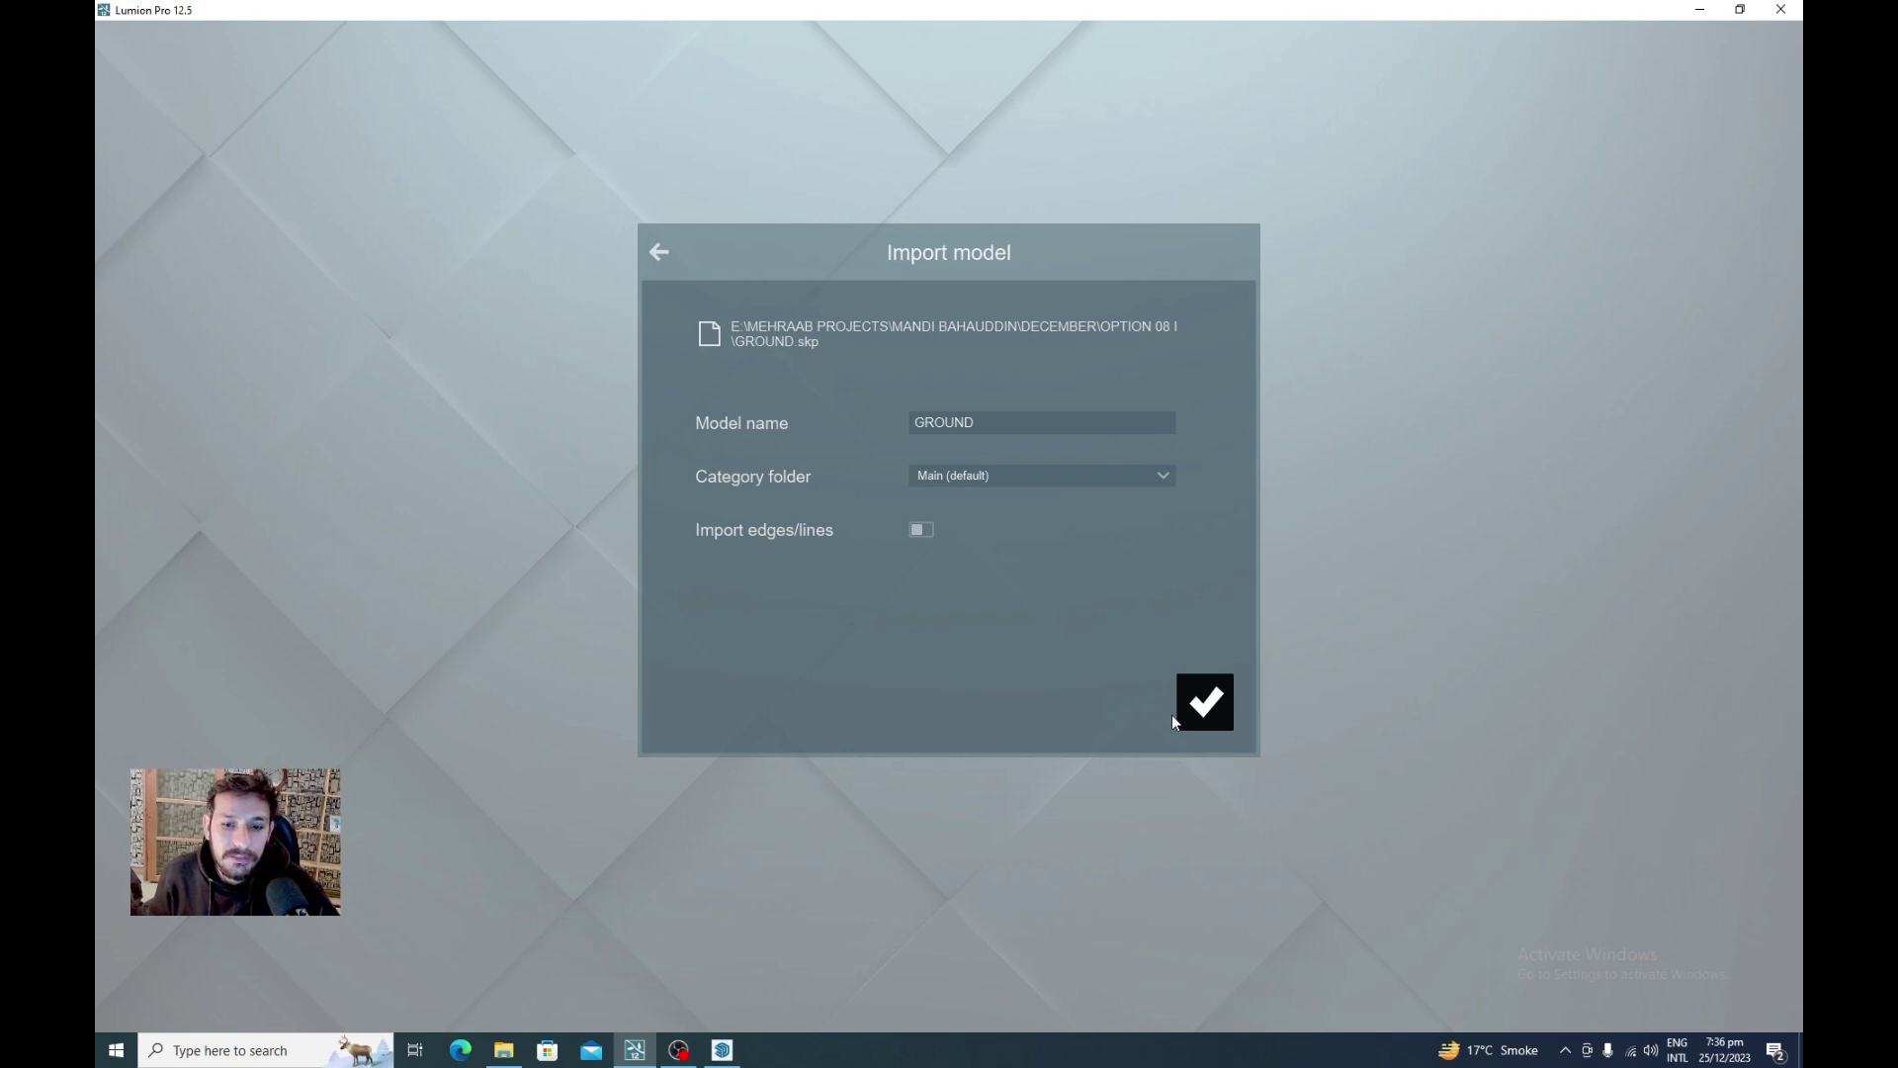
click(1202, 714)
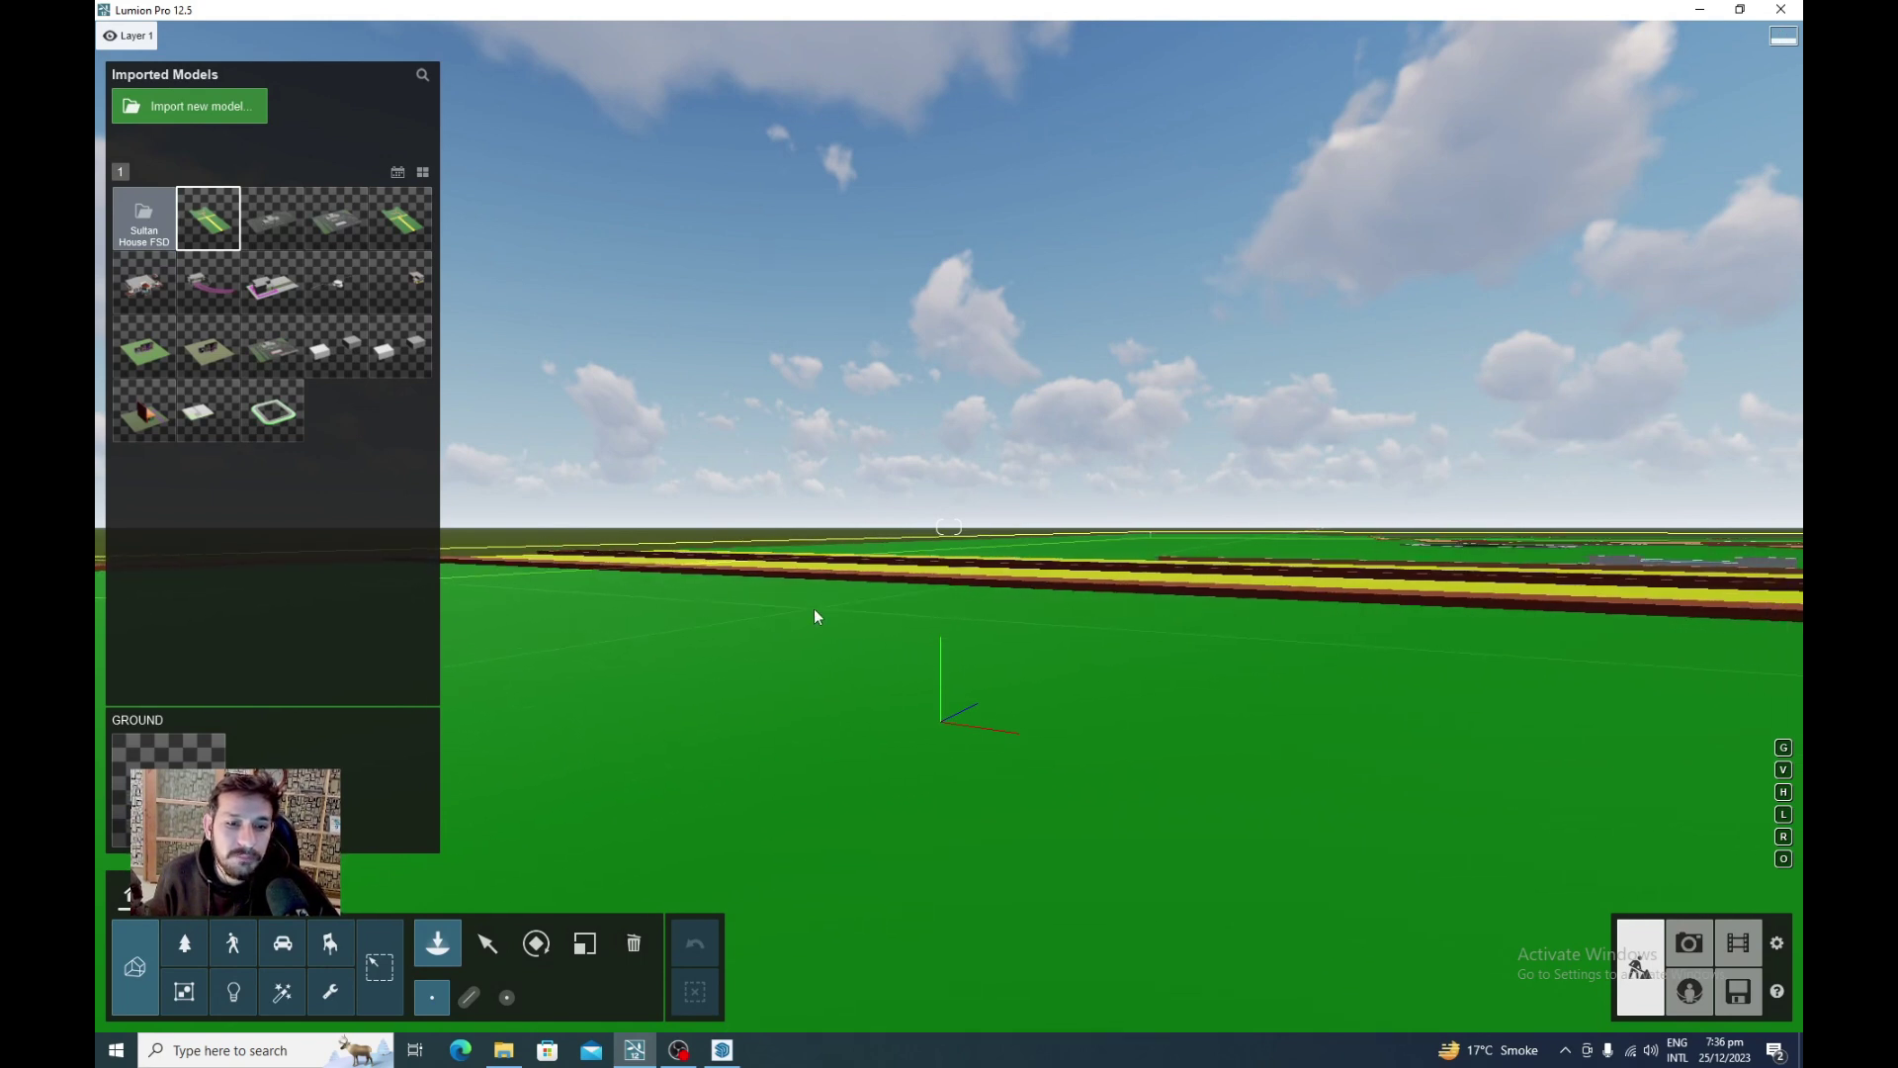
click(772, 622)
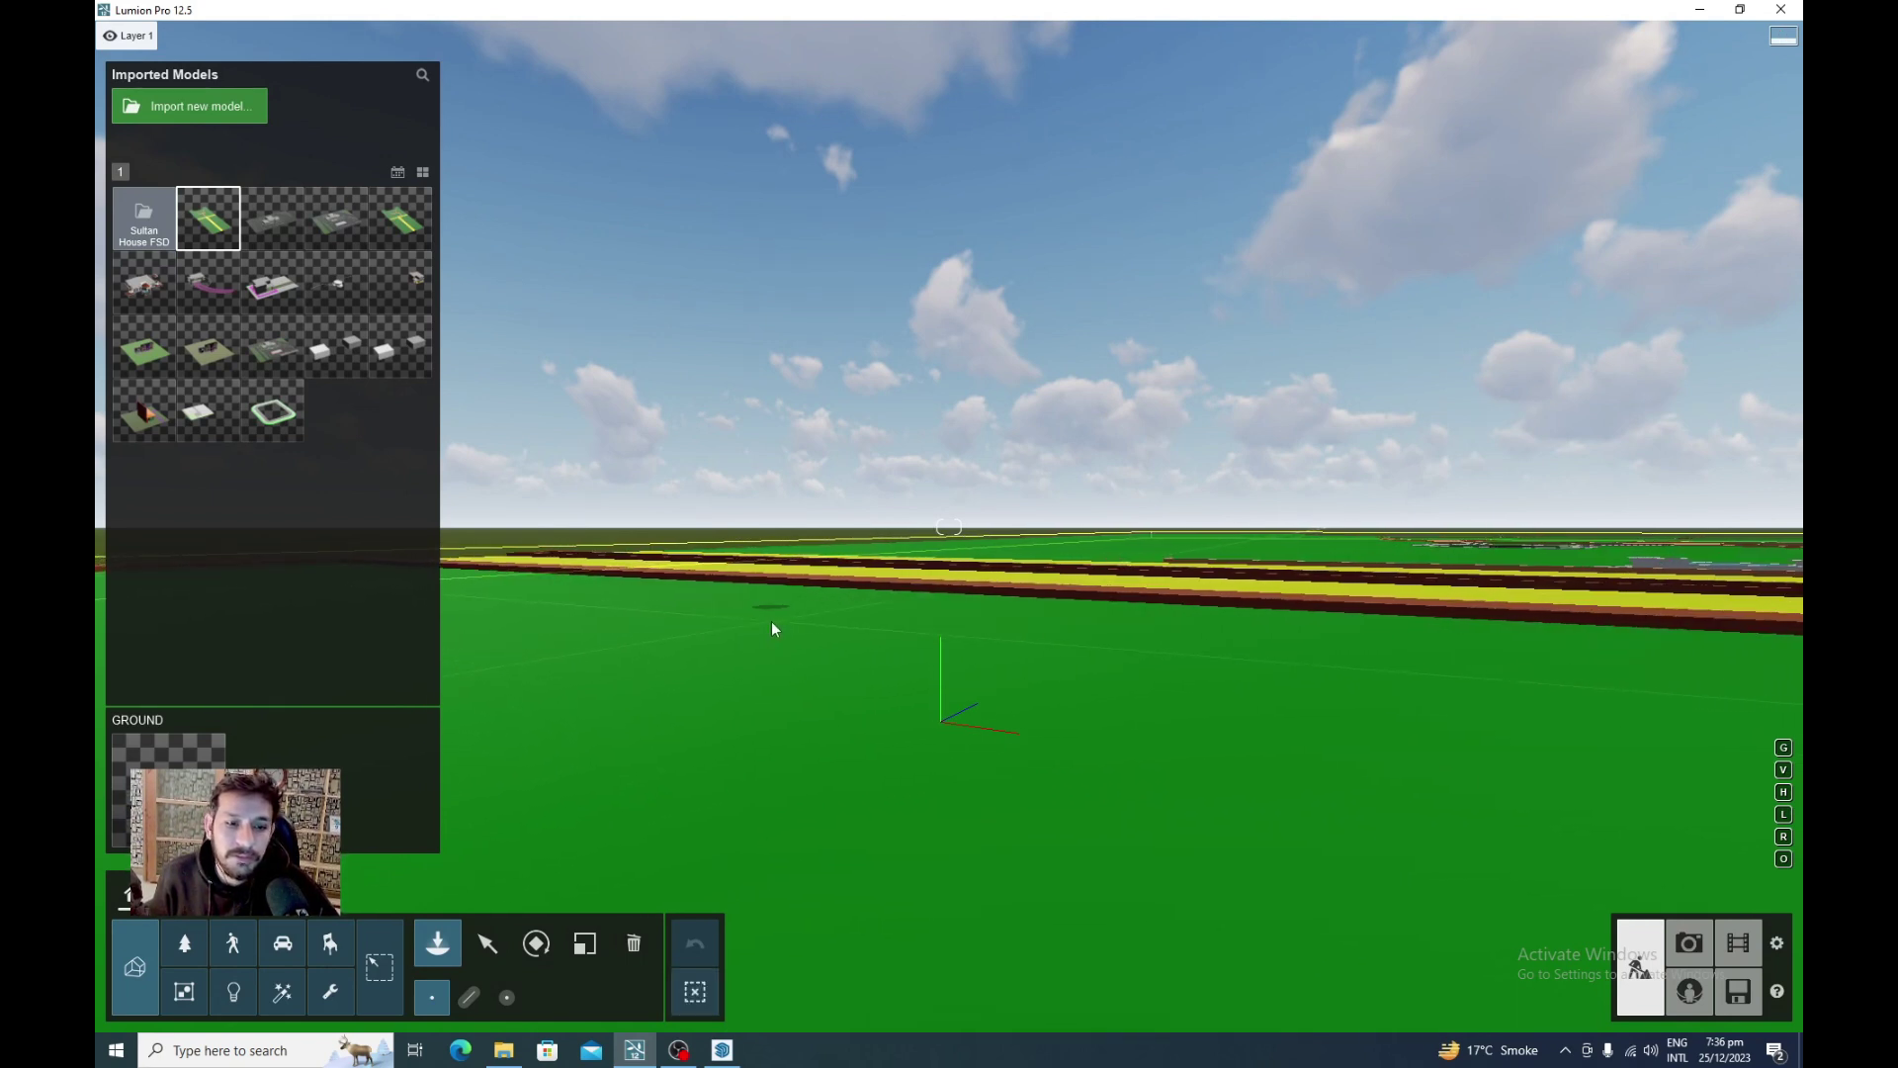
- Select the GROUND model and set its X, Y and Z position to 0
click(488, 945)
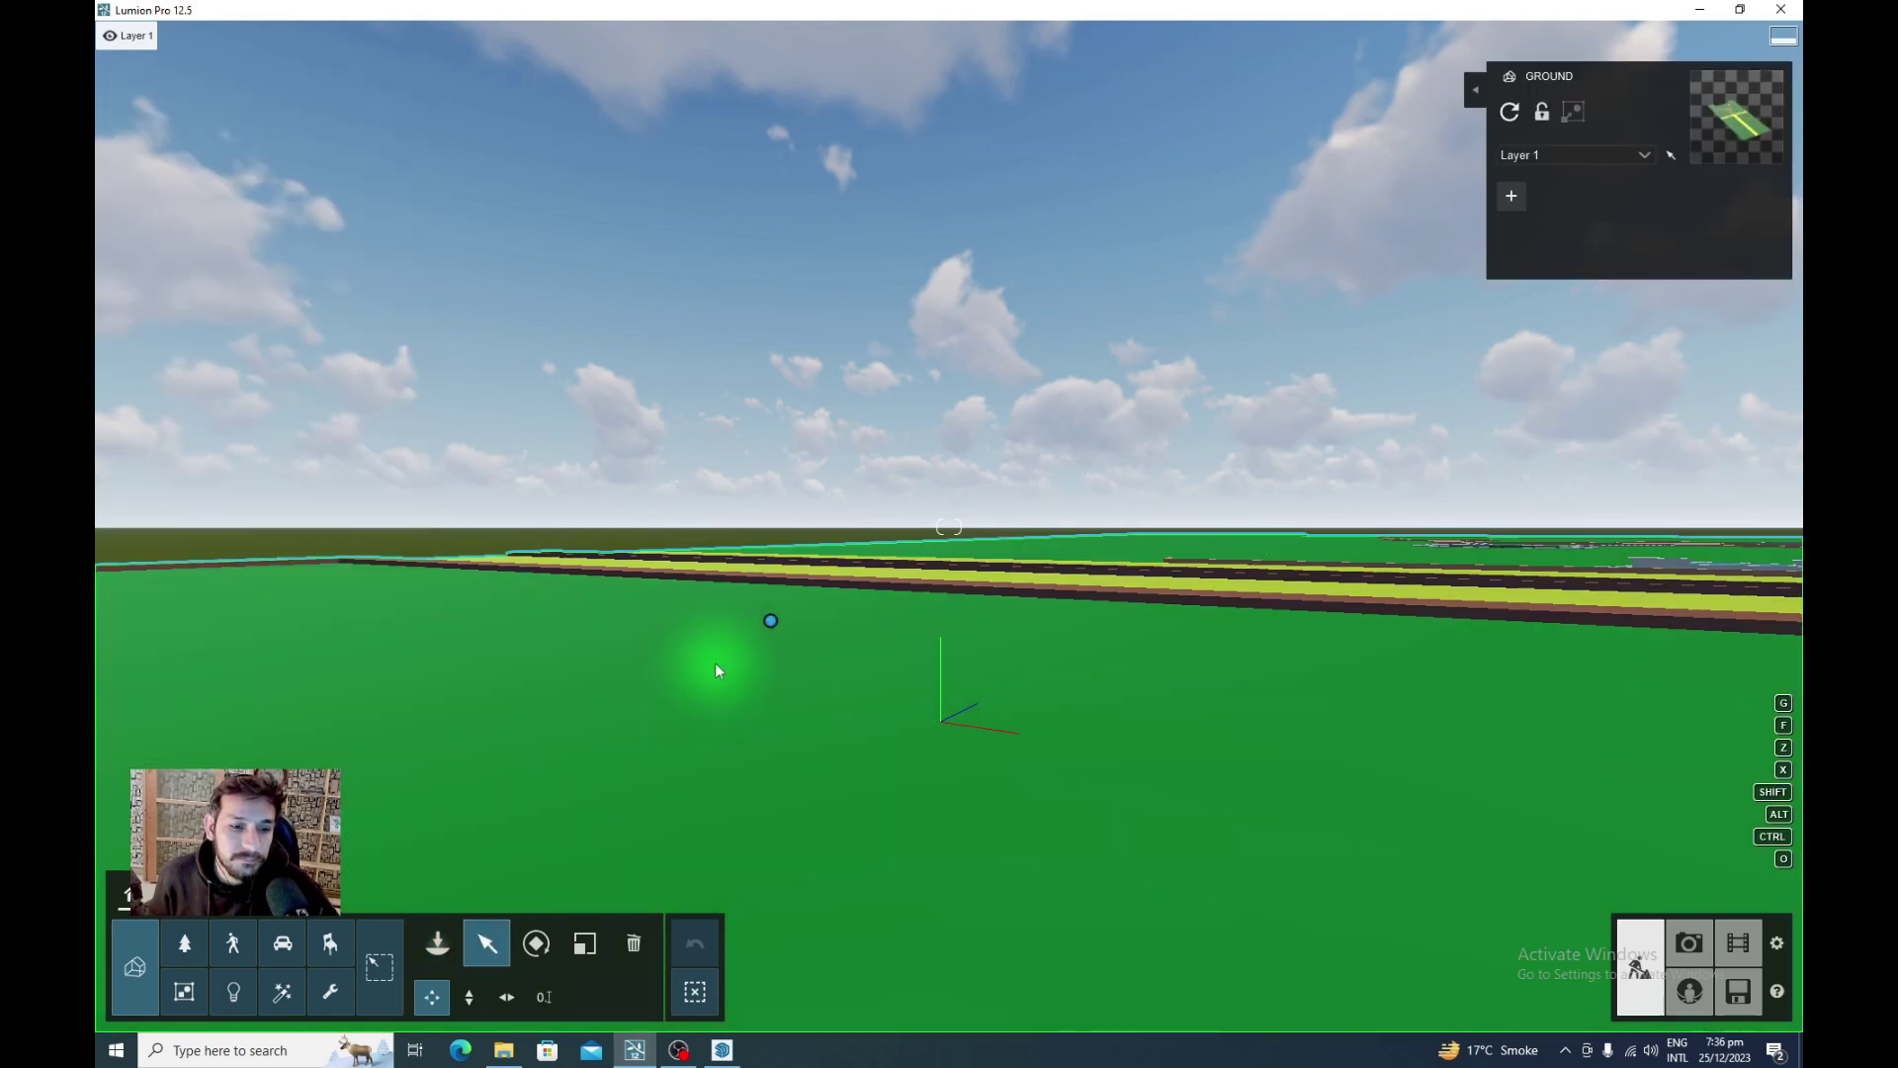
click(543, 998)
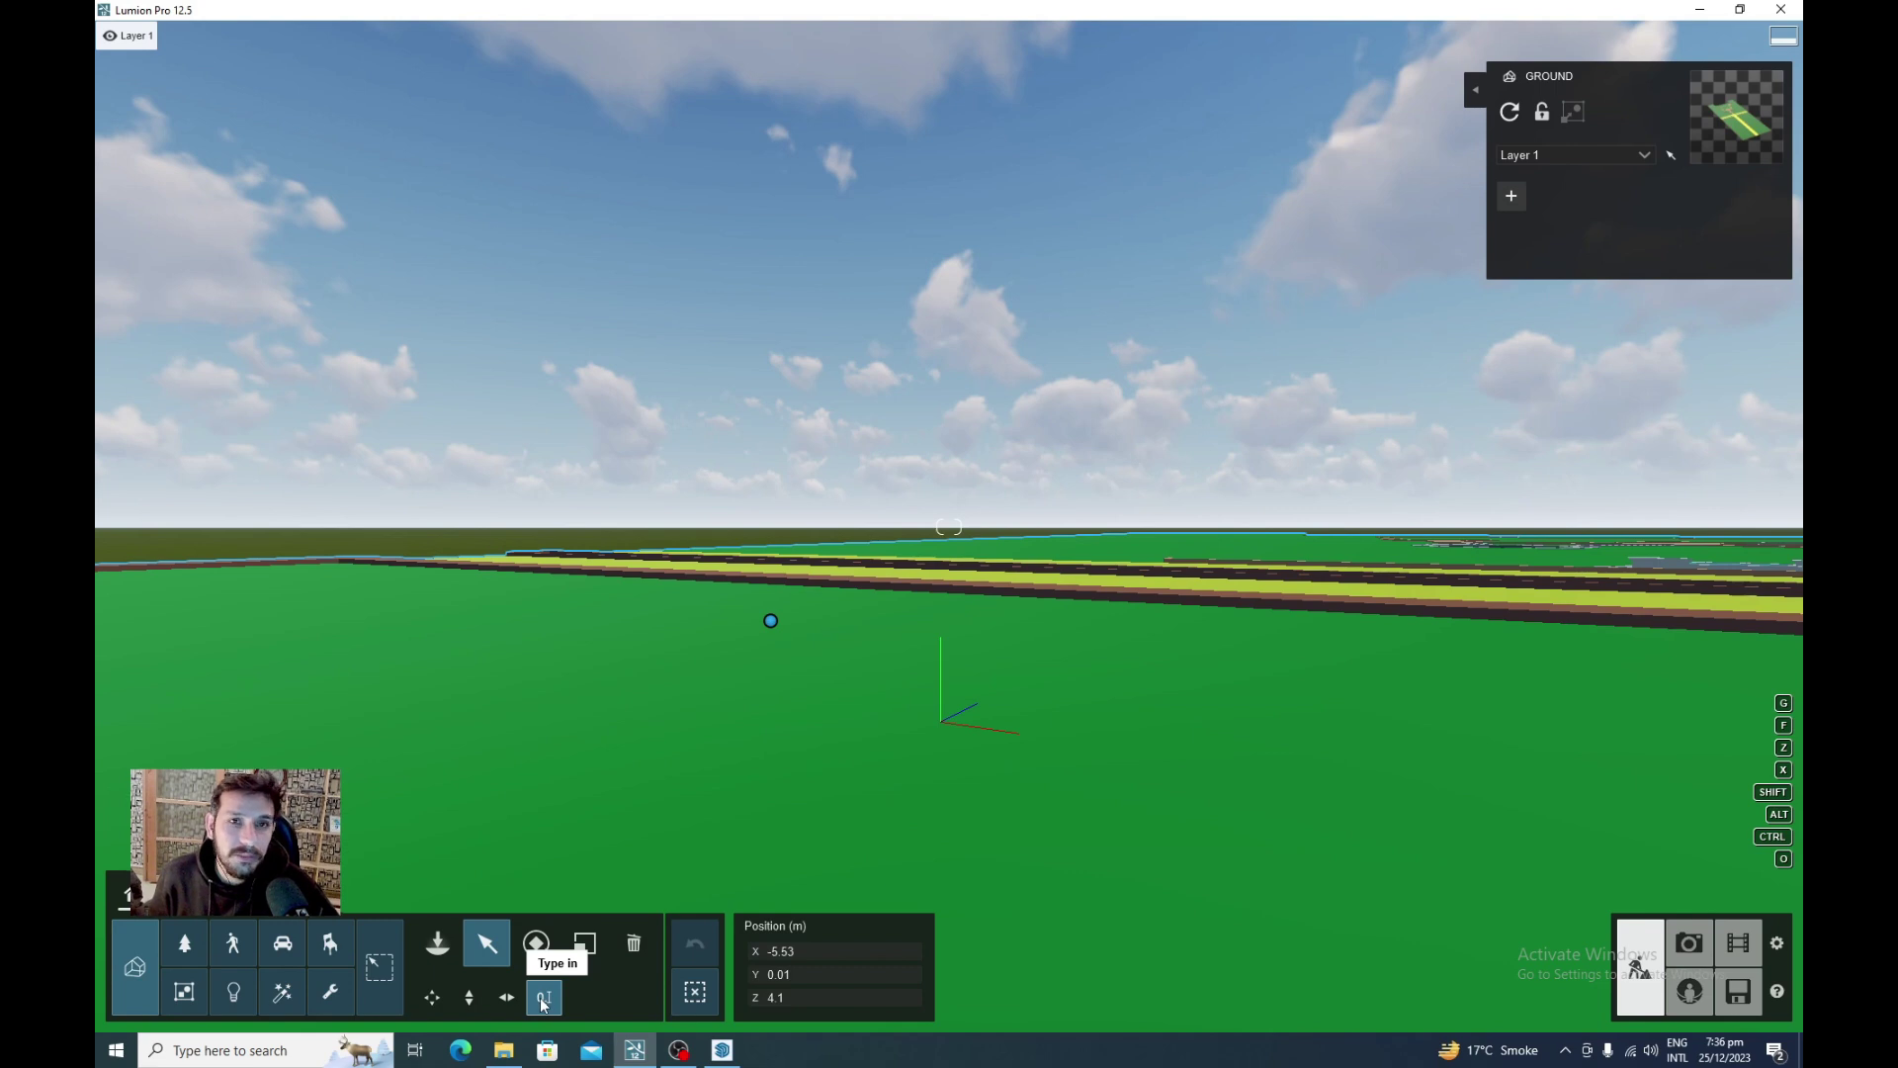
click(793, 952)
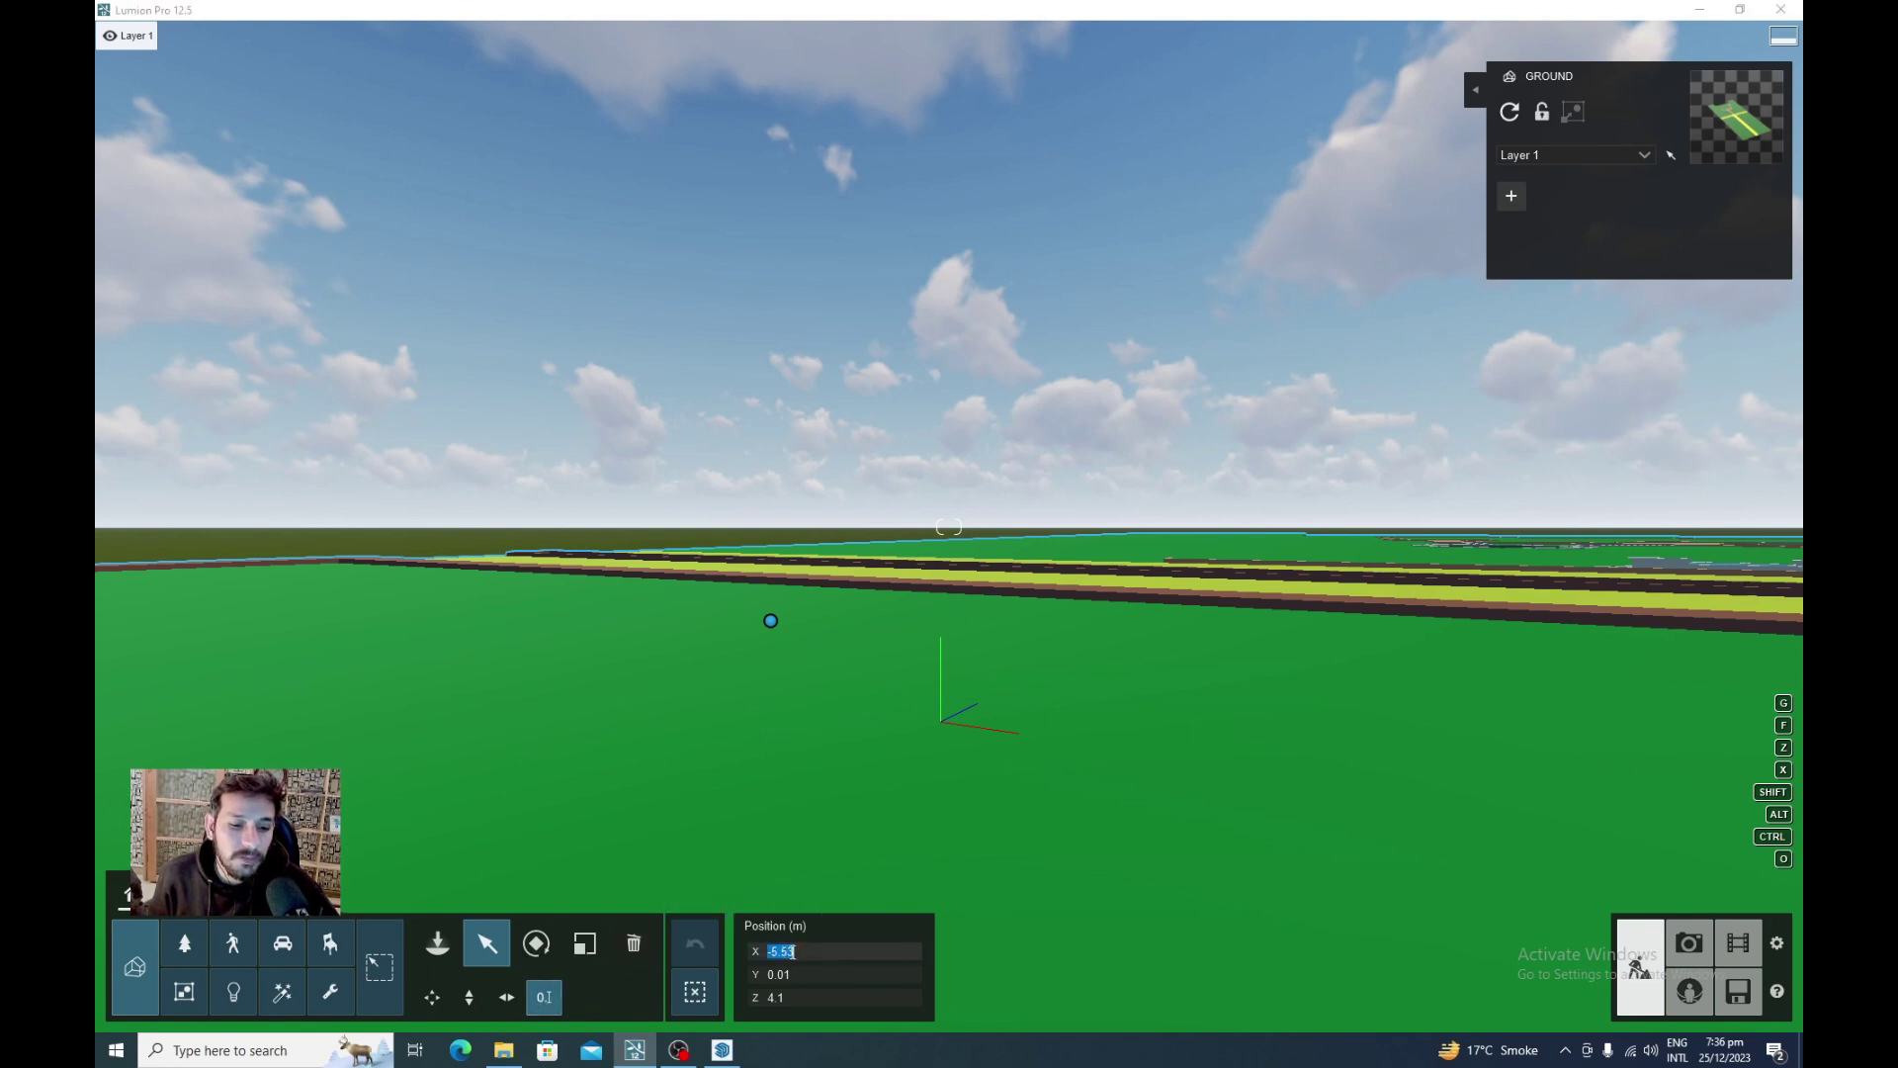
text(0)
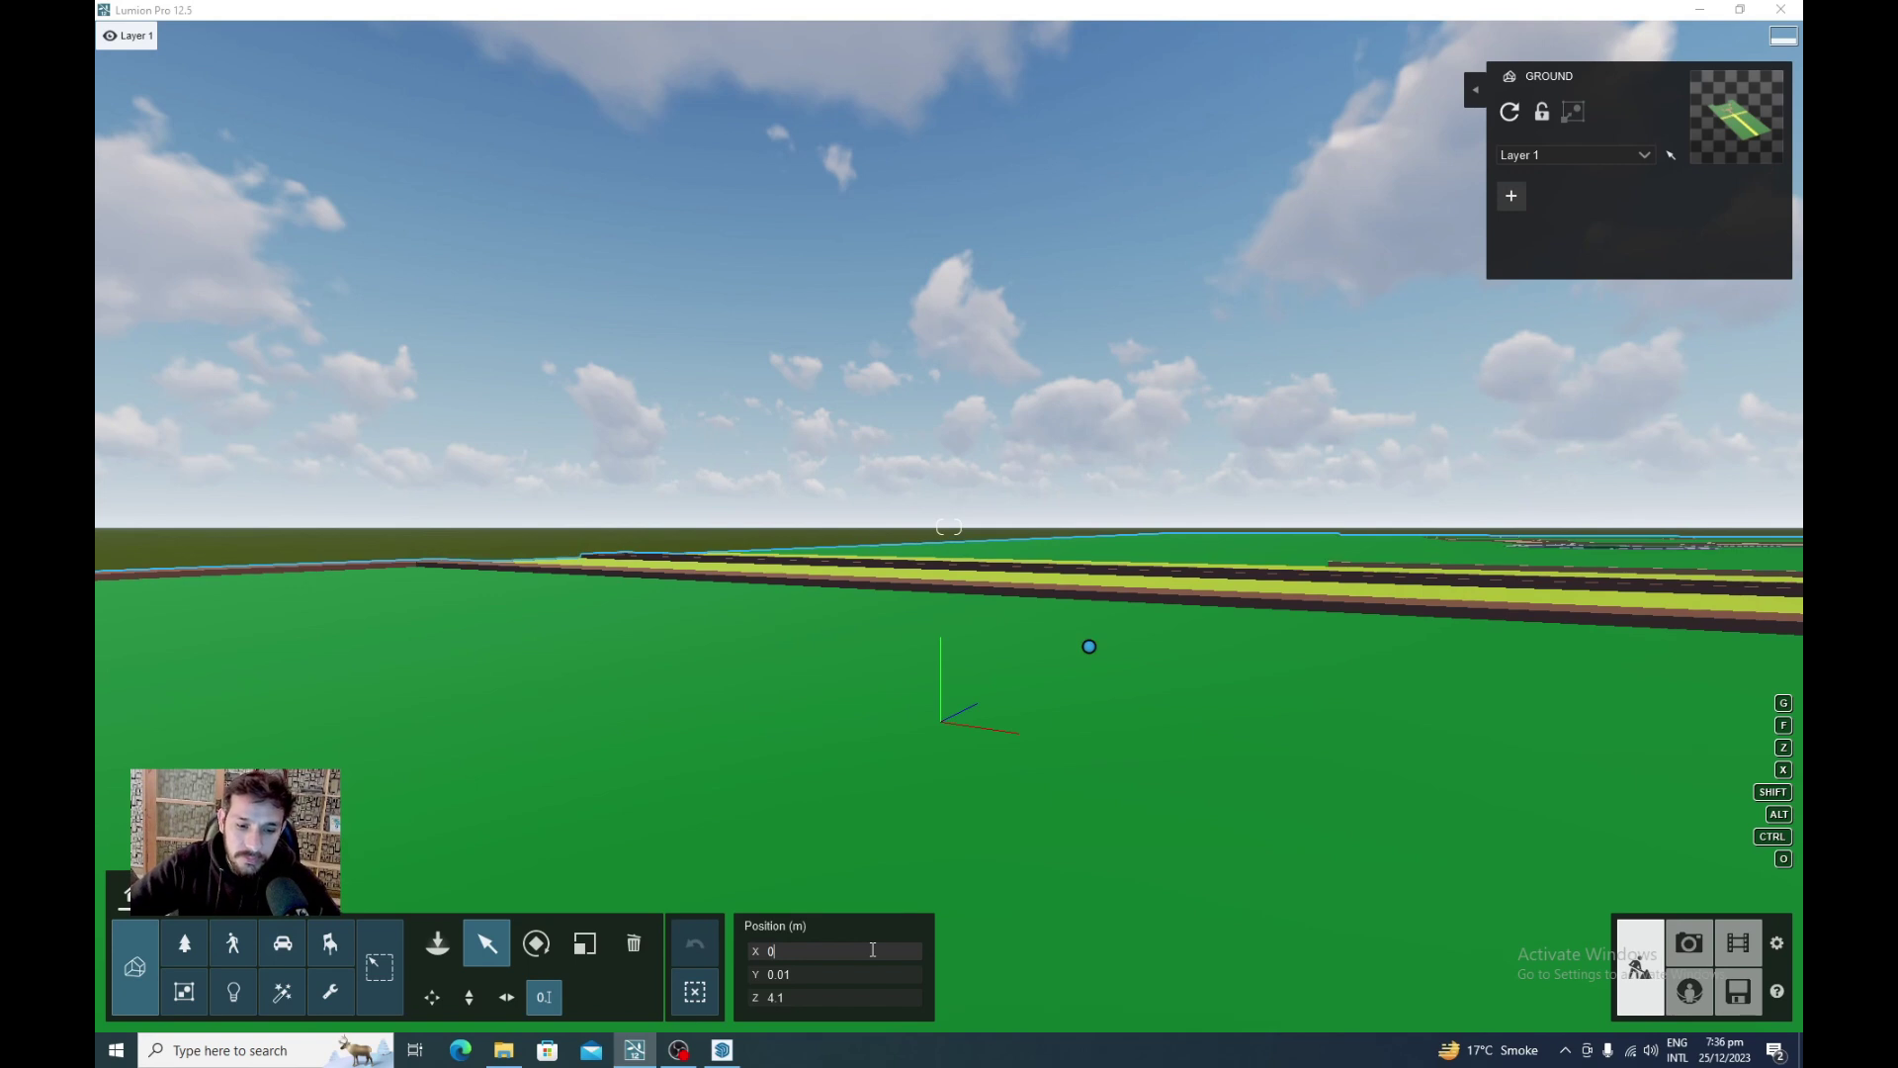
click(831, 974)
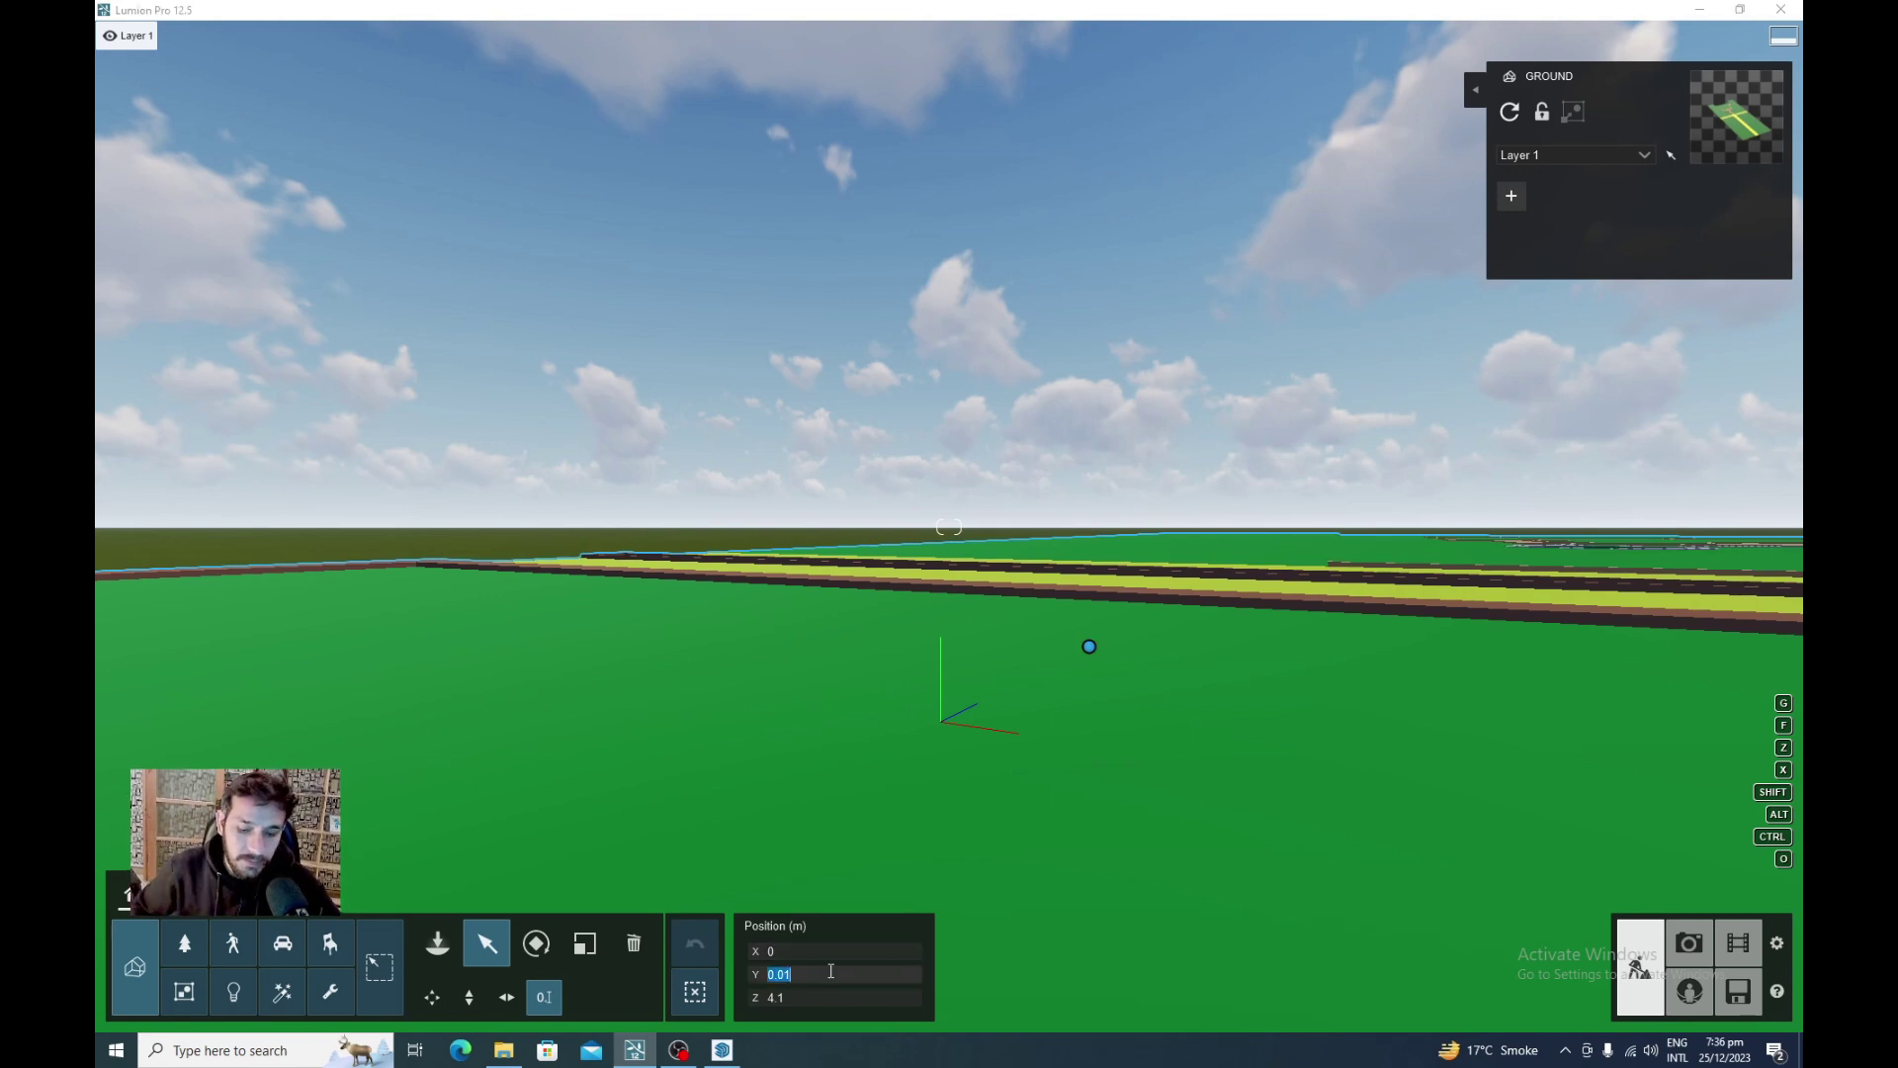
text(0)
click(823, 997)
key(Return)
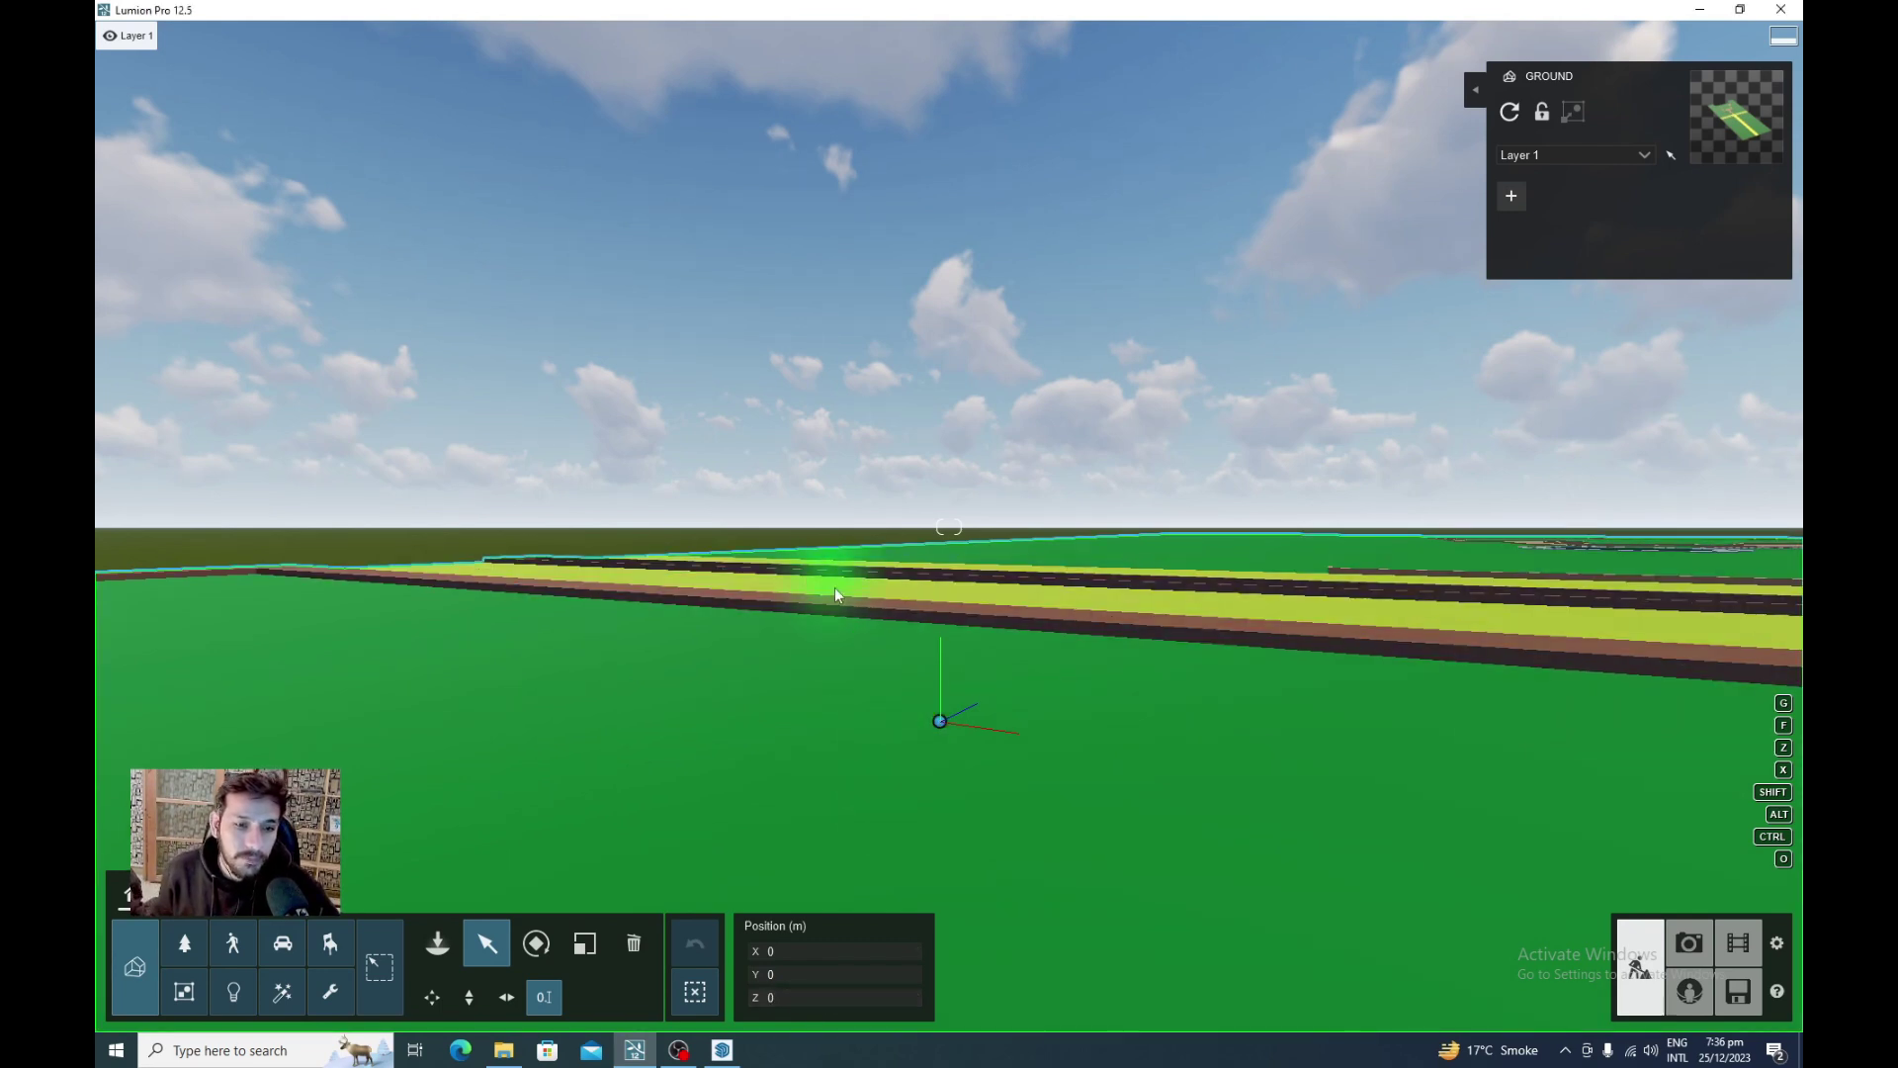
- Make Layer 2 the active layer, return to placing imported models, and hide Layer 1
right_drag(1016, 649, 1226, 706)
right_drag(677, 506, 740, 526)
key(q)
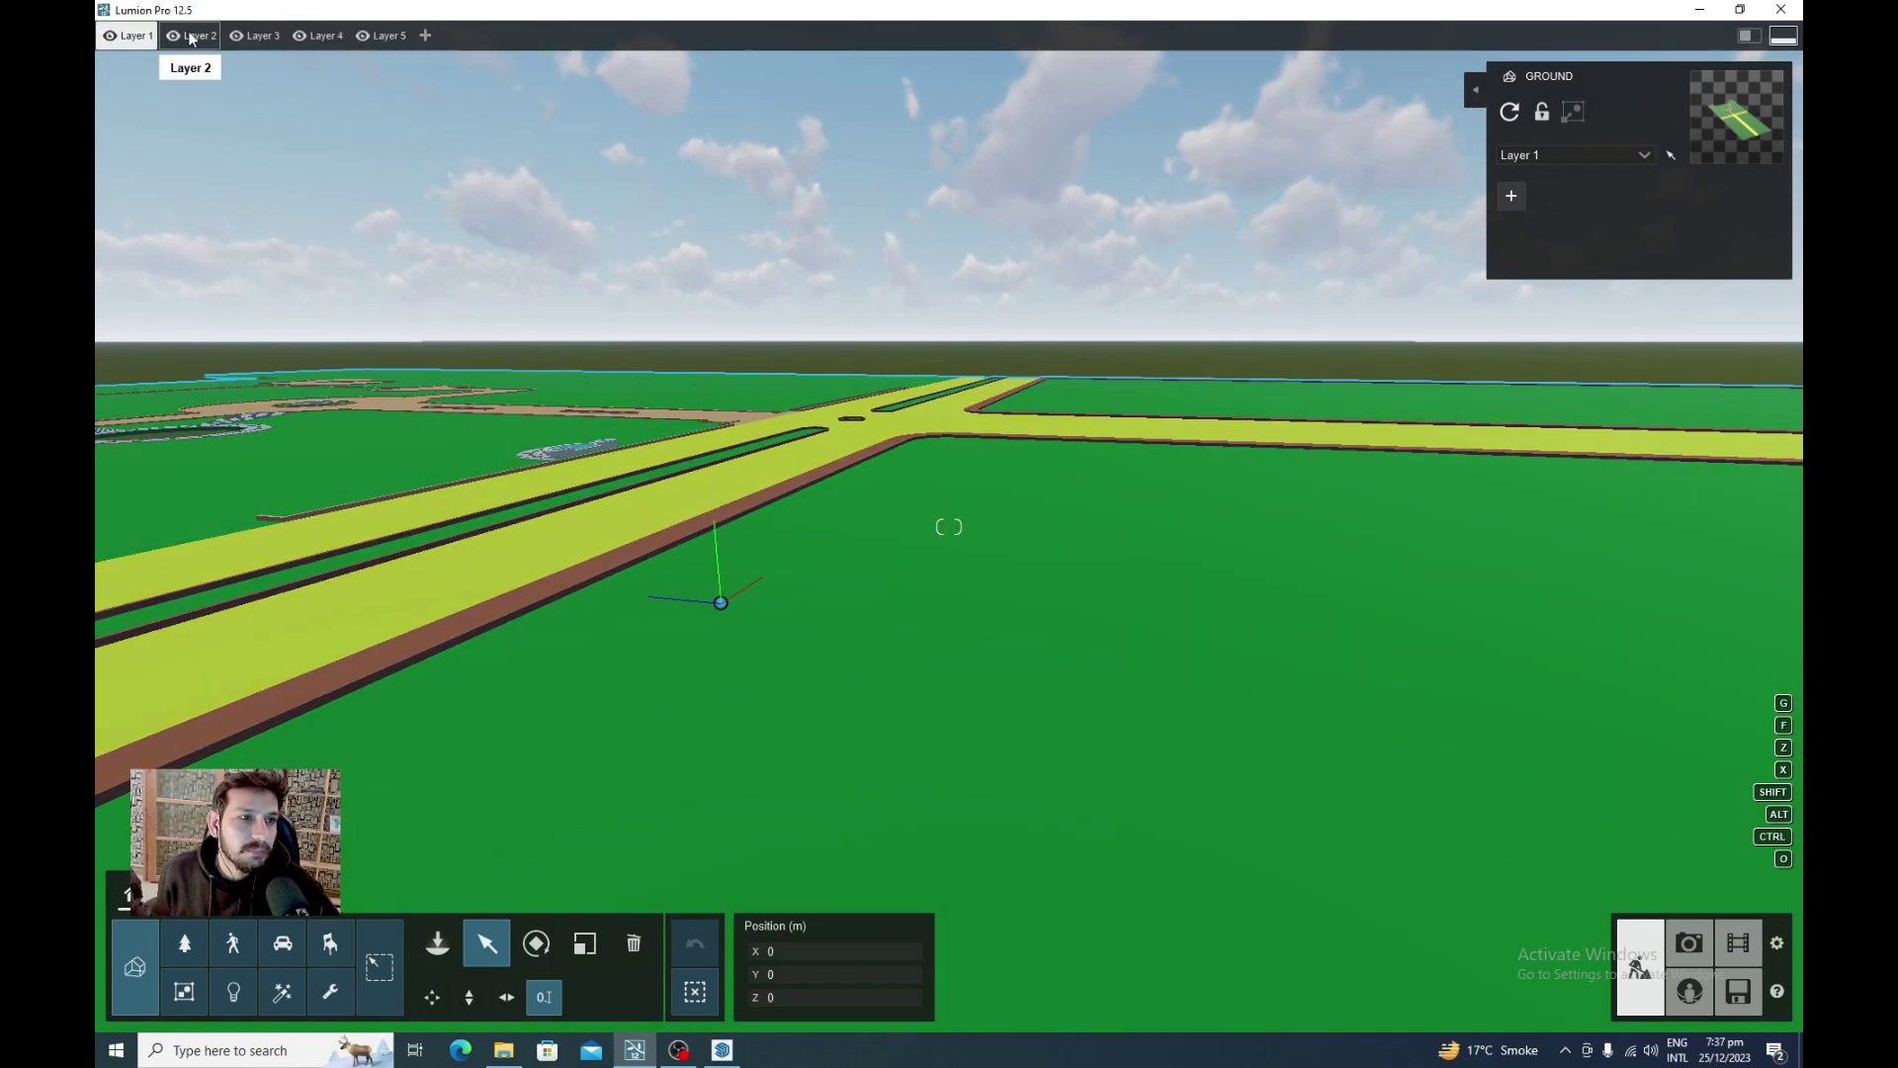
click(192, 37)
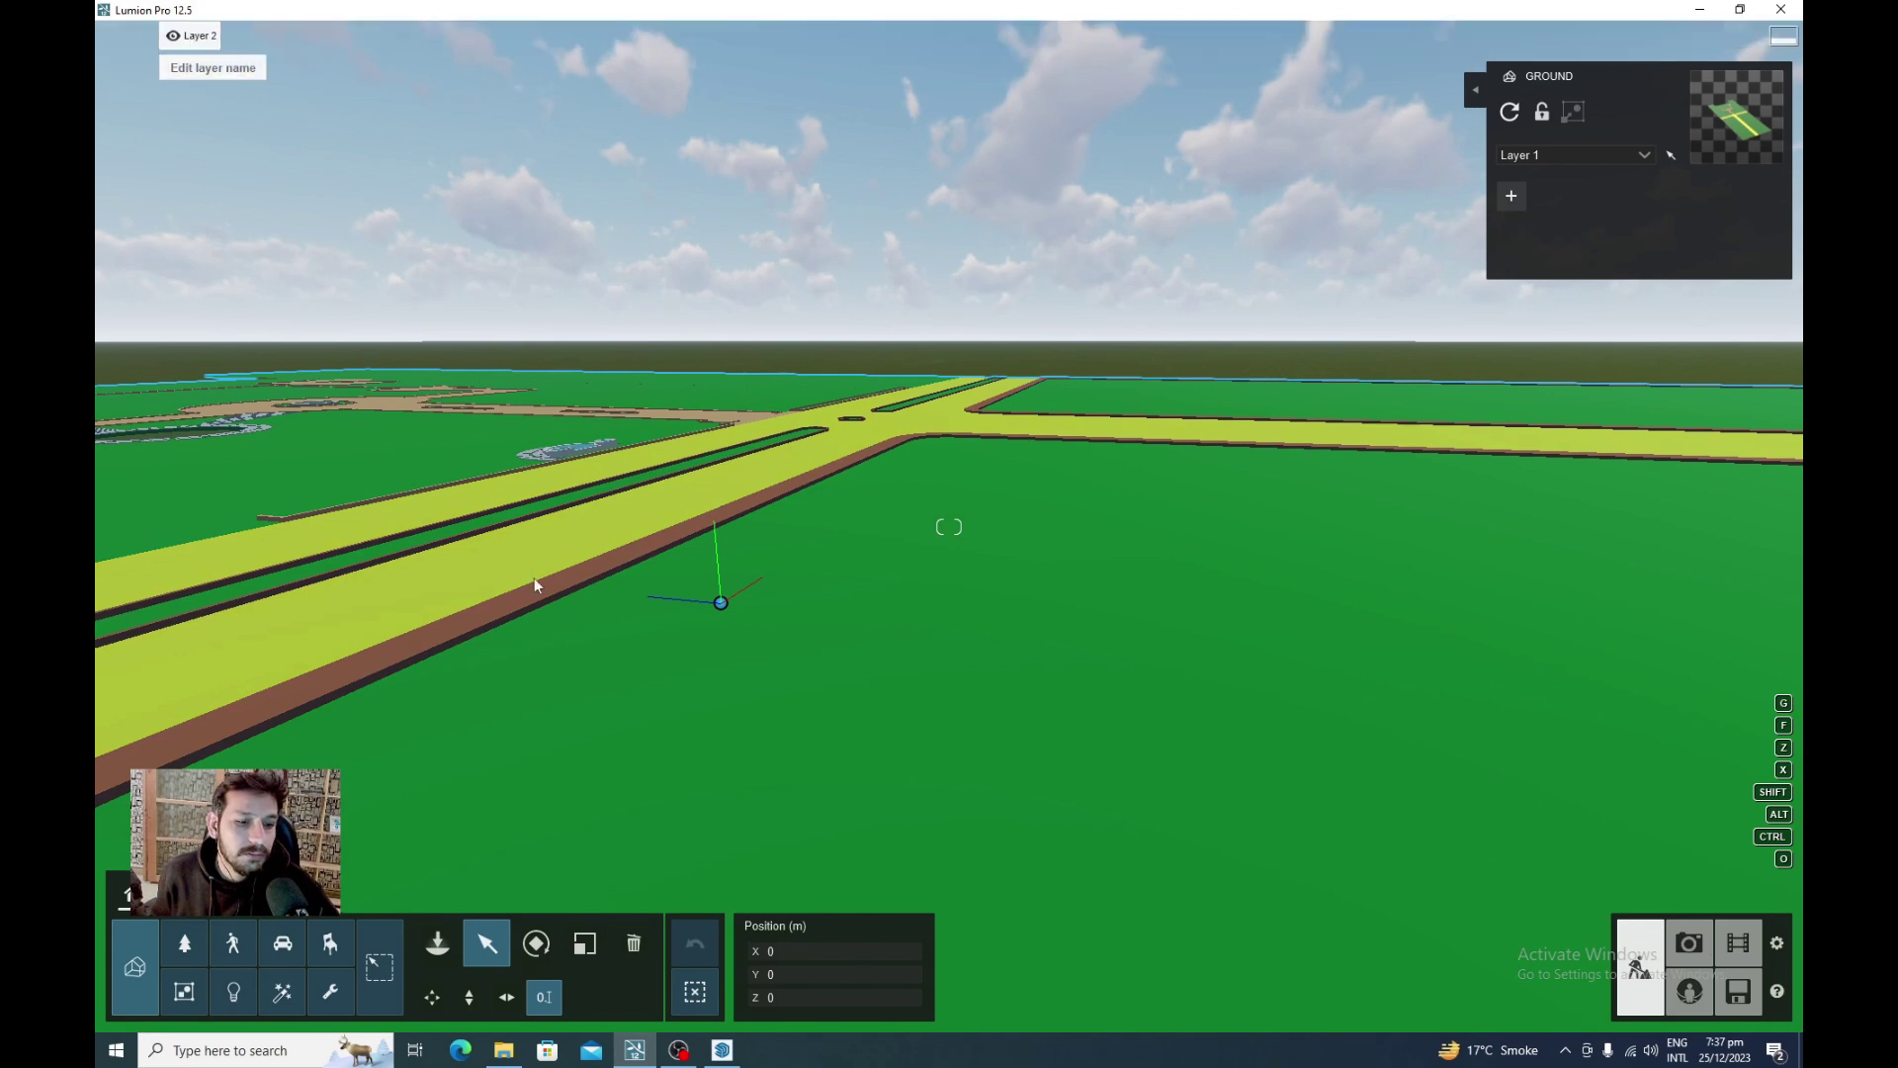
click(439, 944)
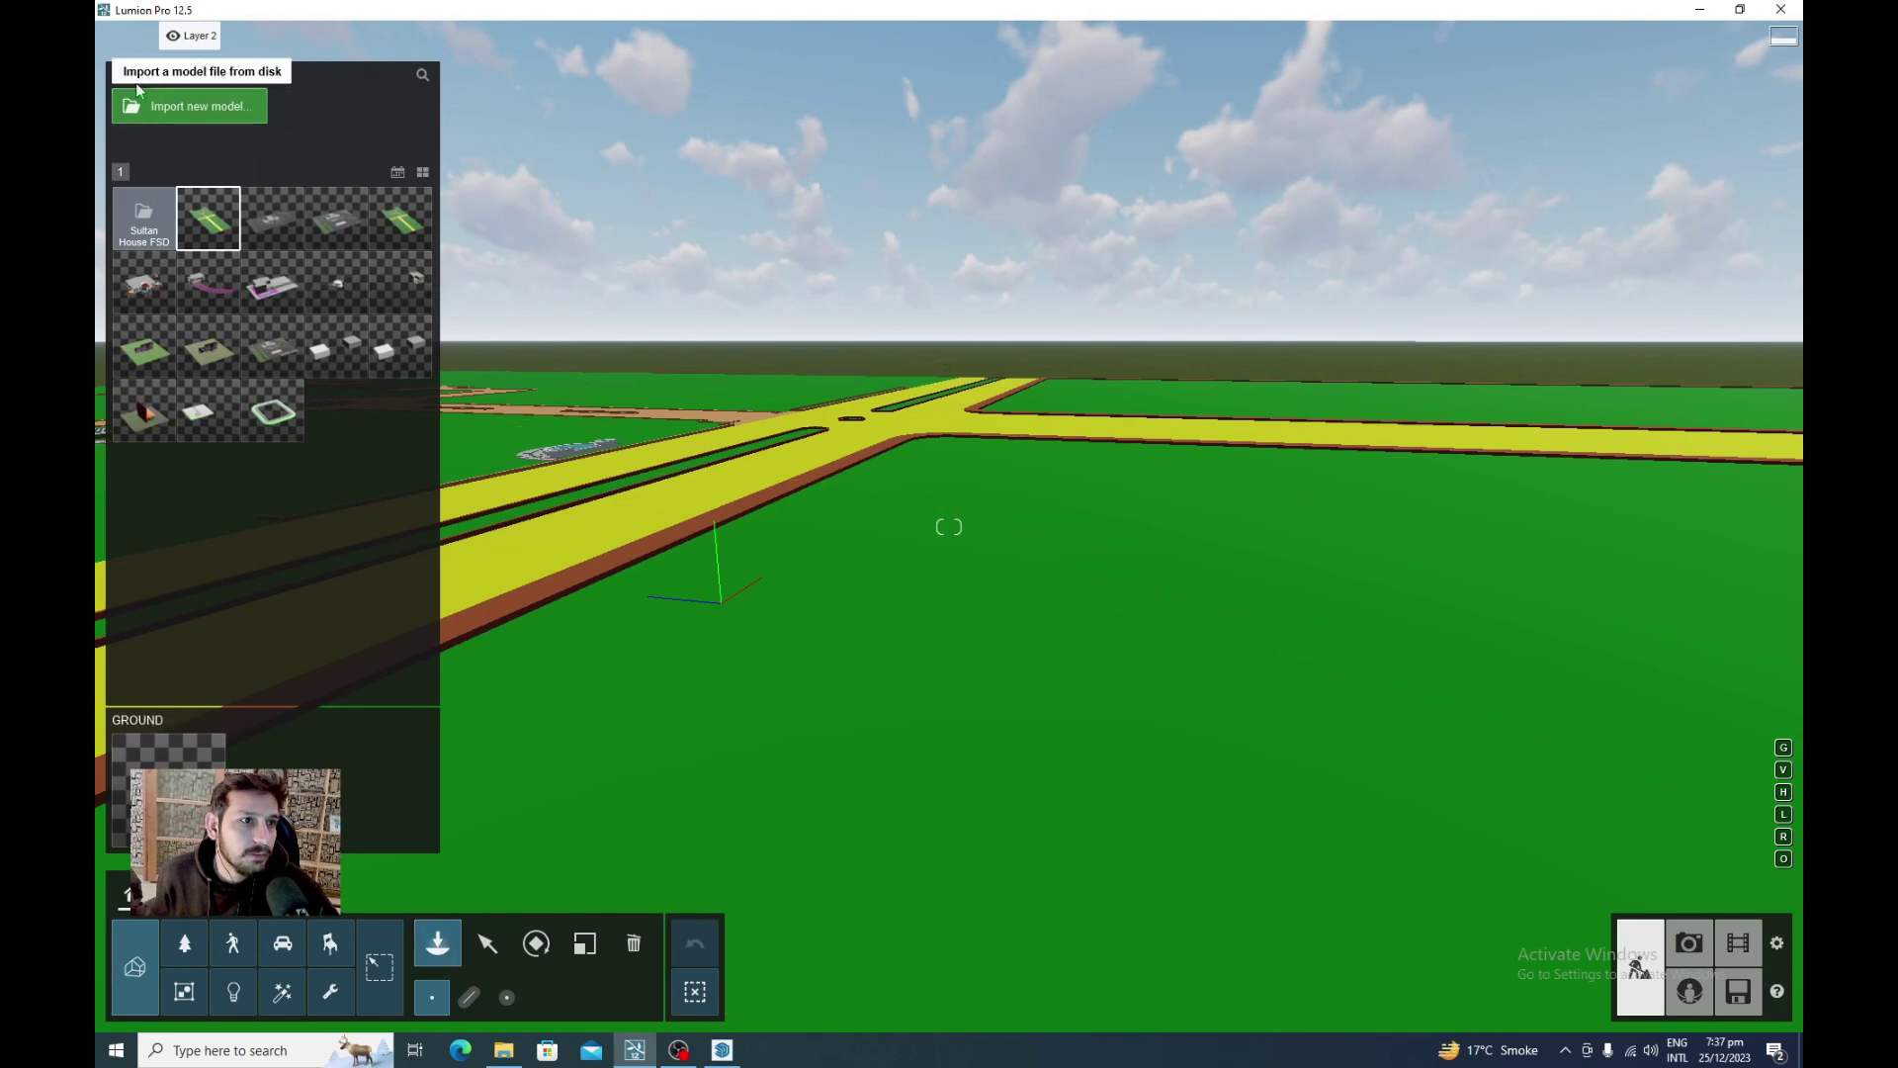
mouse_move(145, 37)
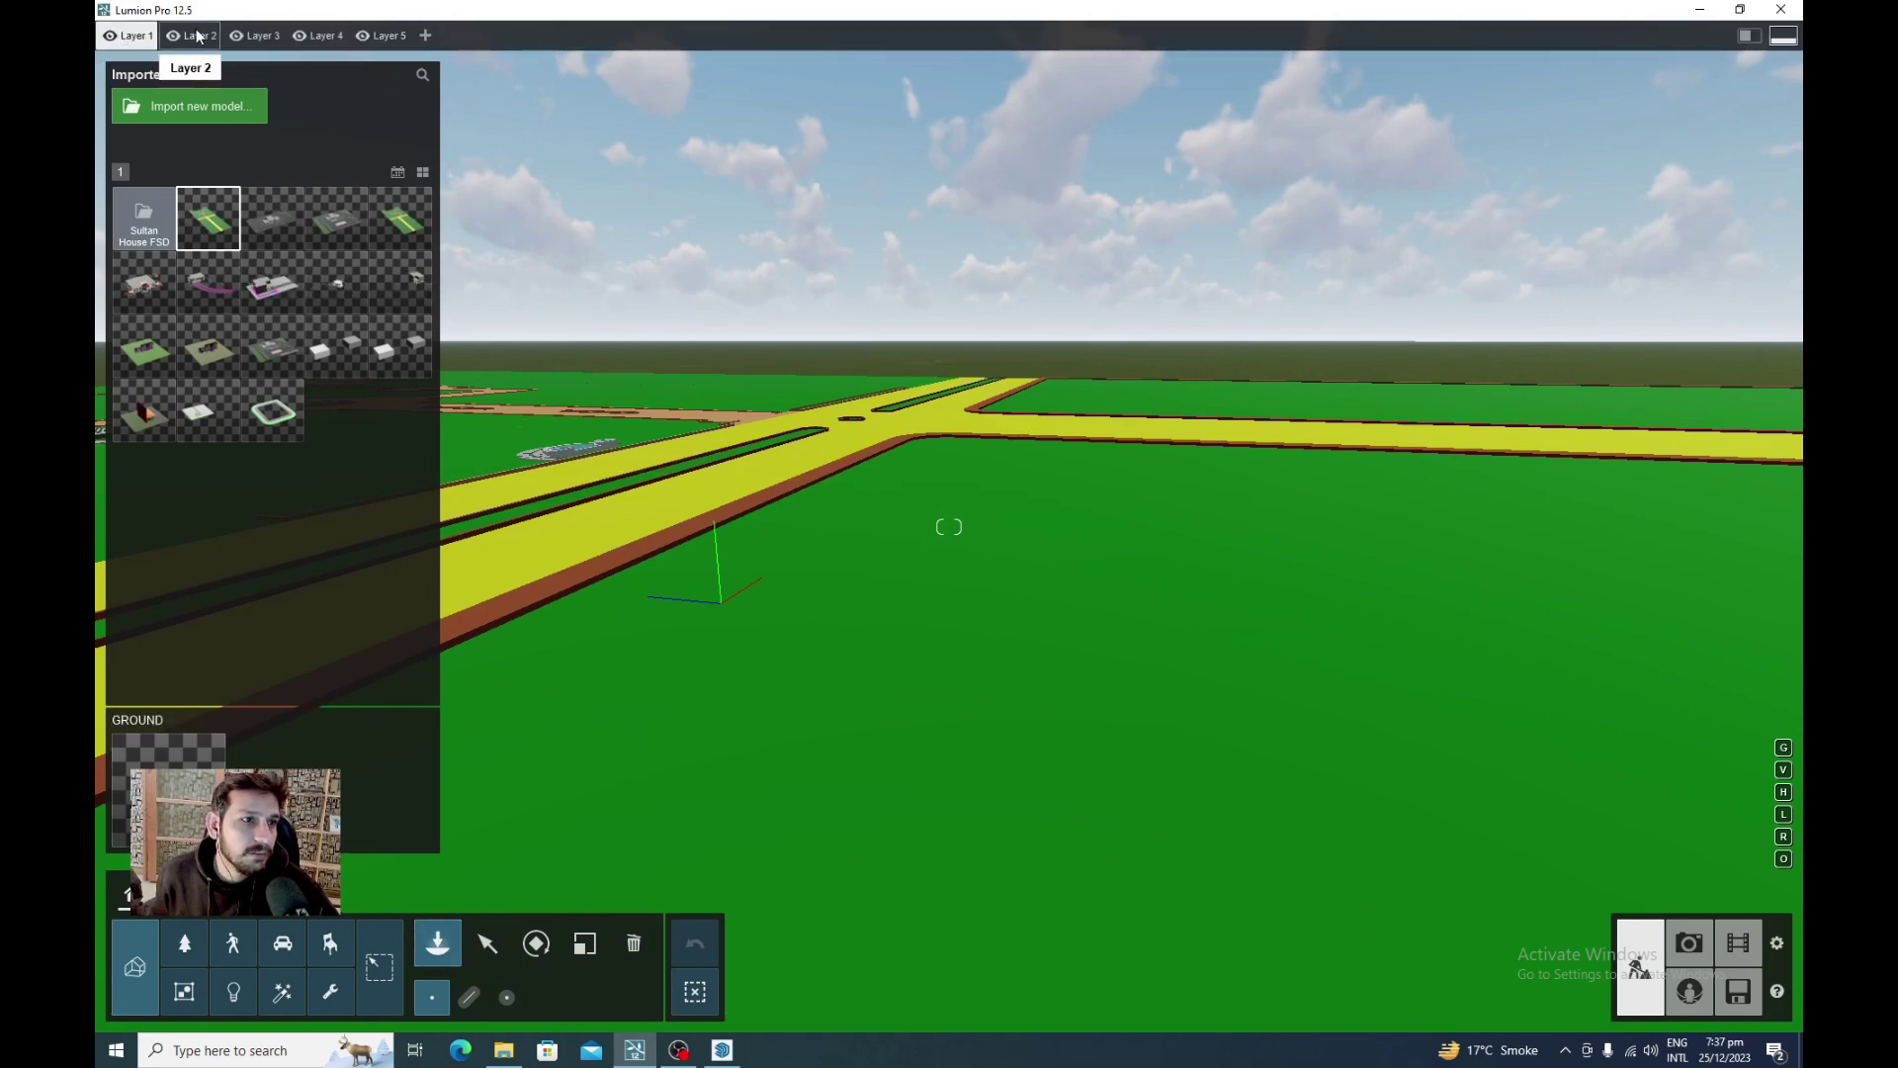
click(120, 40)
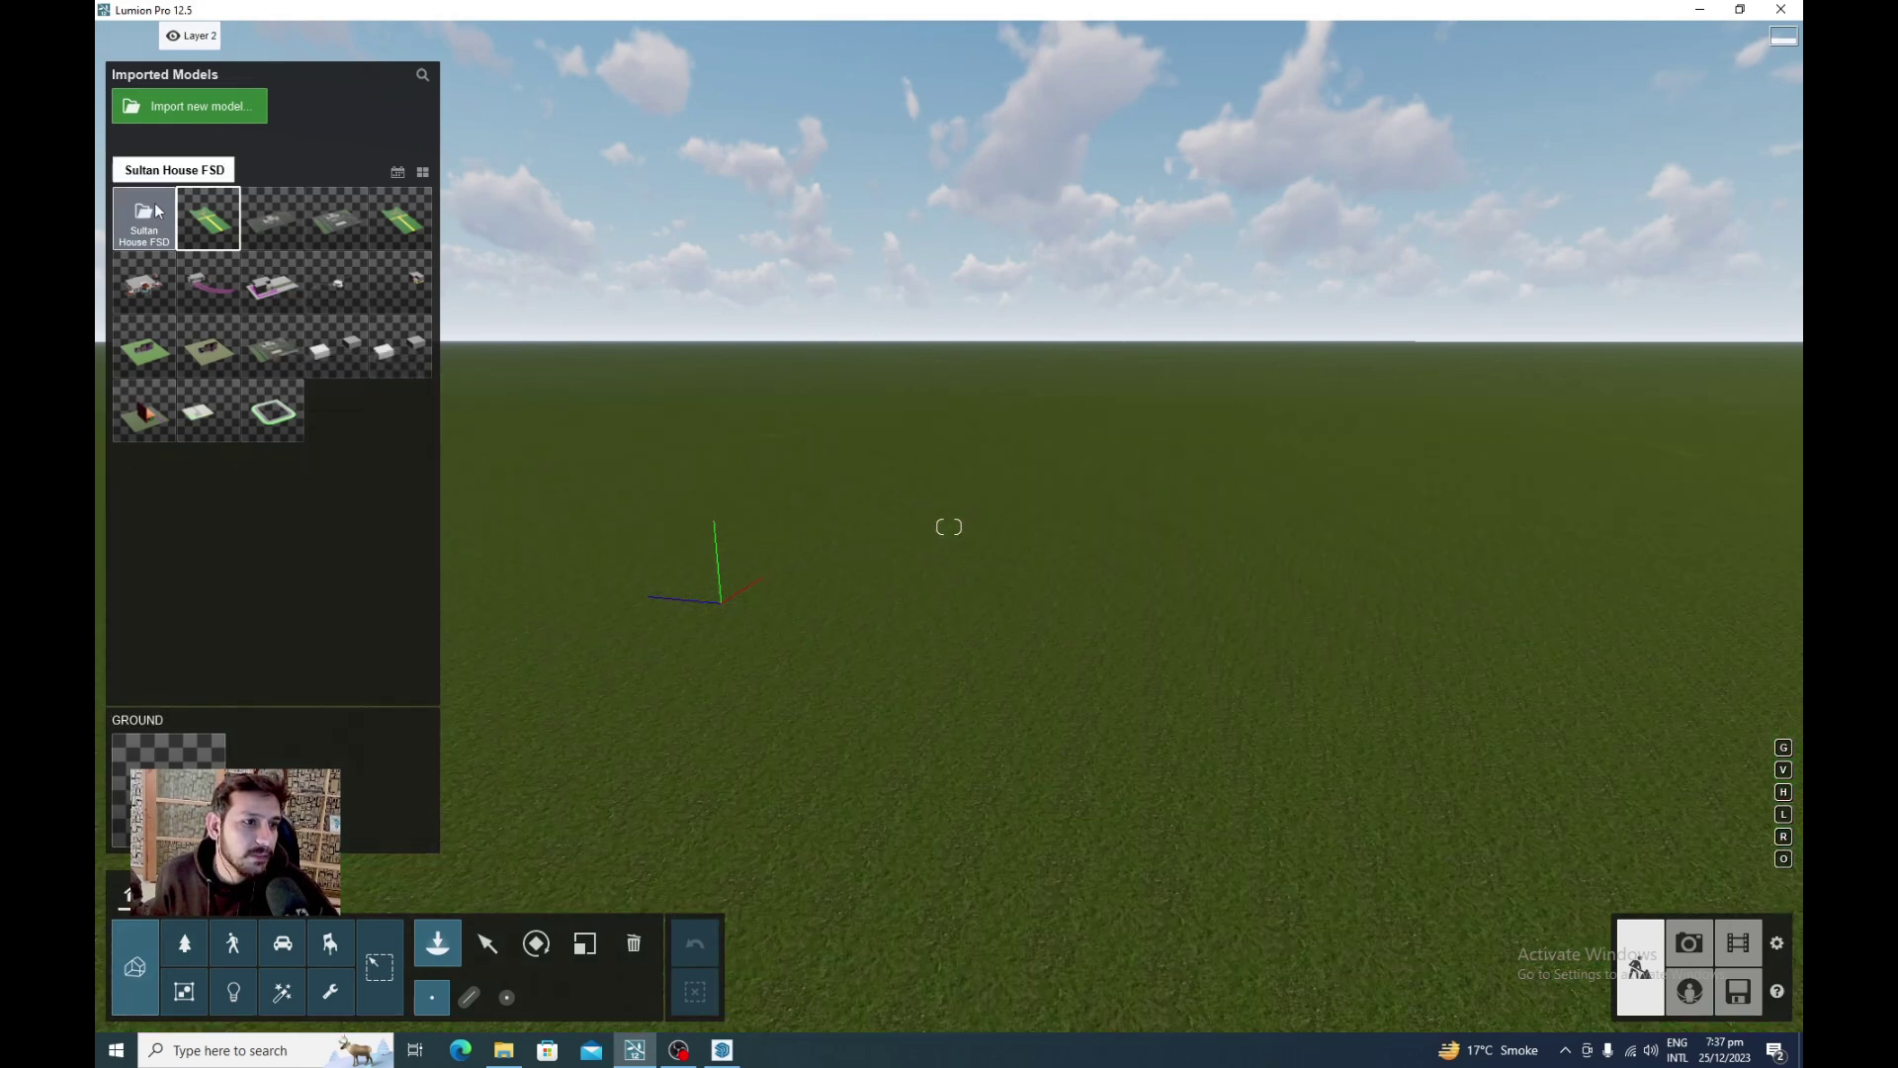
- Import BOUNDRY WALL.skp from the OPTION 08 I folder with the default import settings and place it in the scene
click(189, 105)
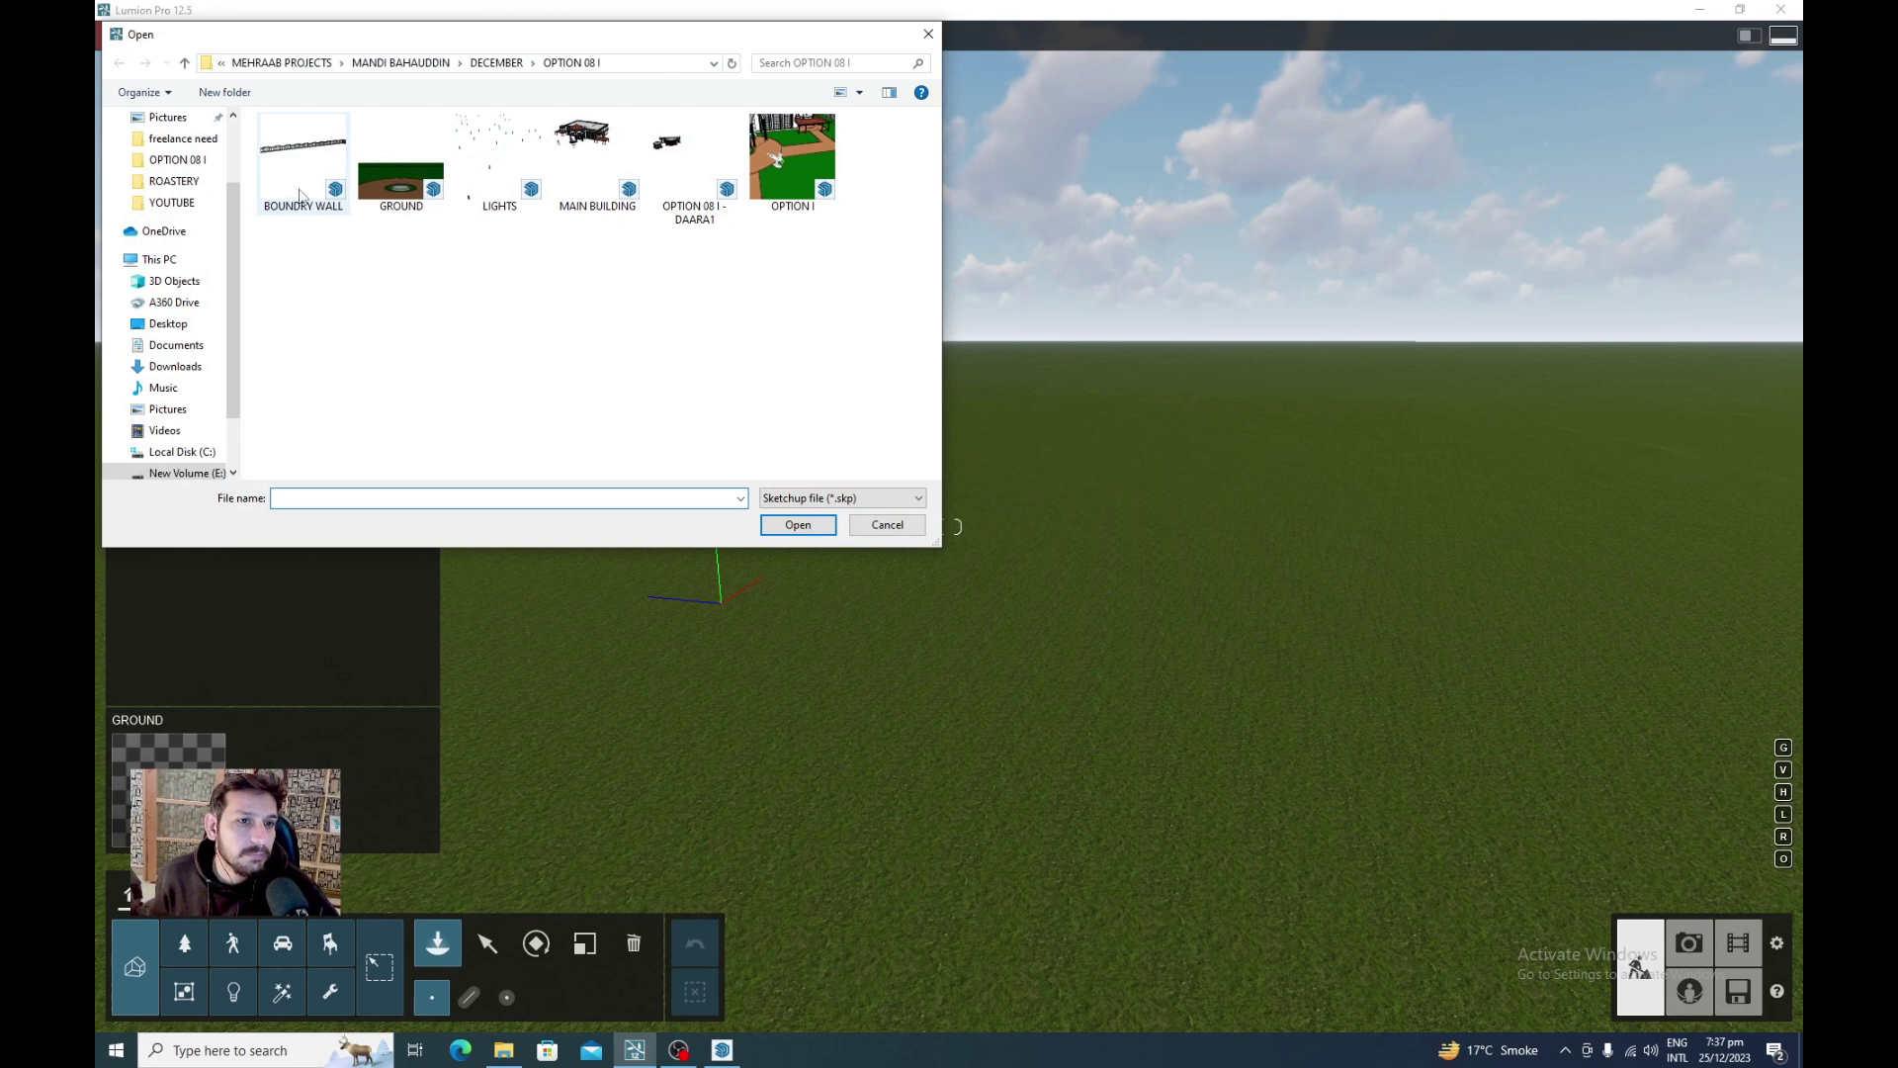
click(303, 158)
click(798, 525)
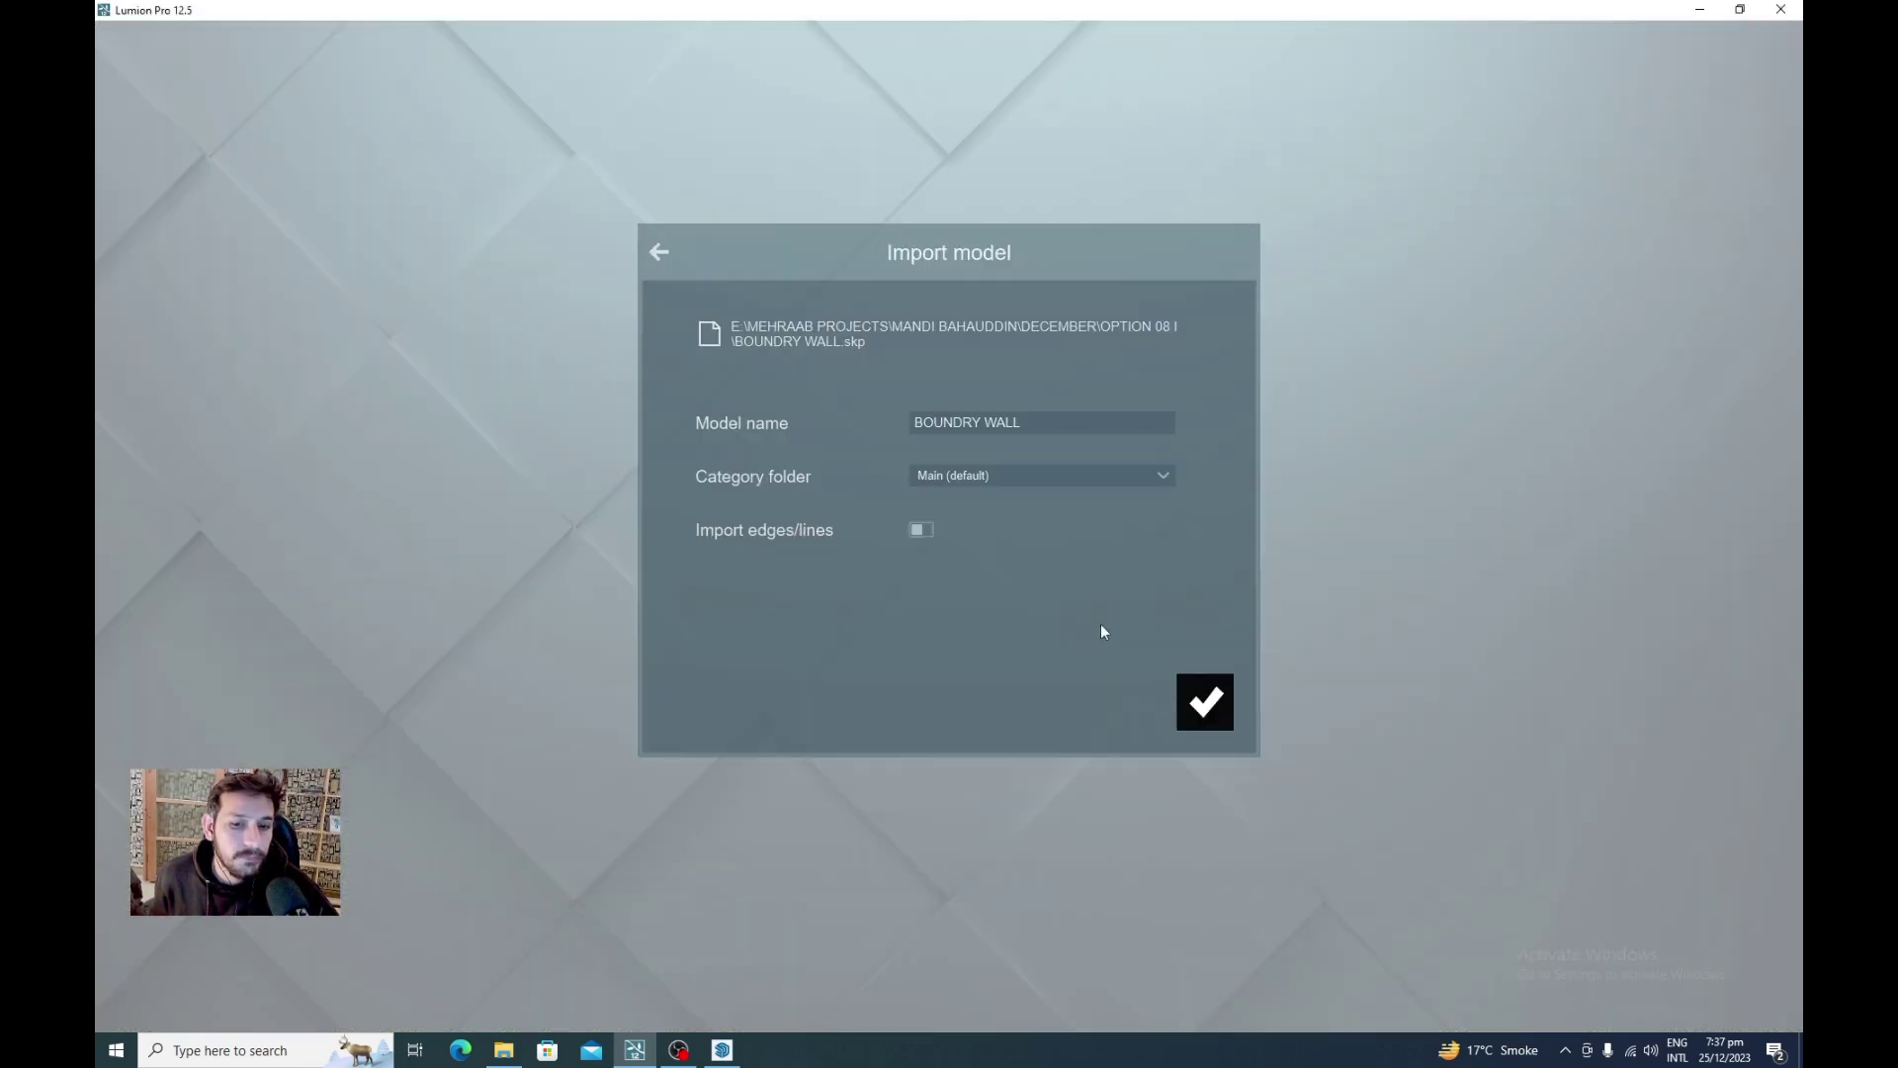
click(1208, 708)
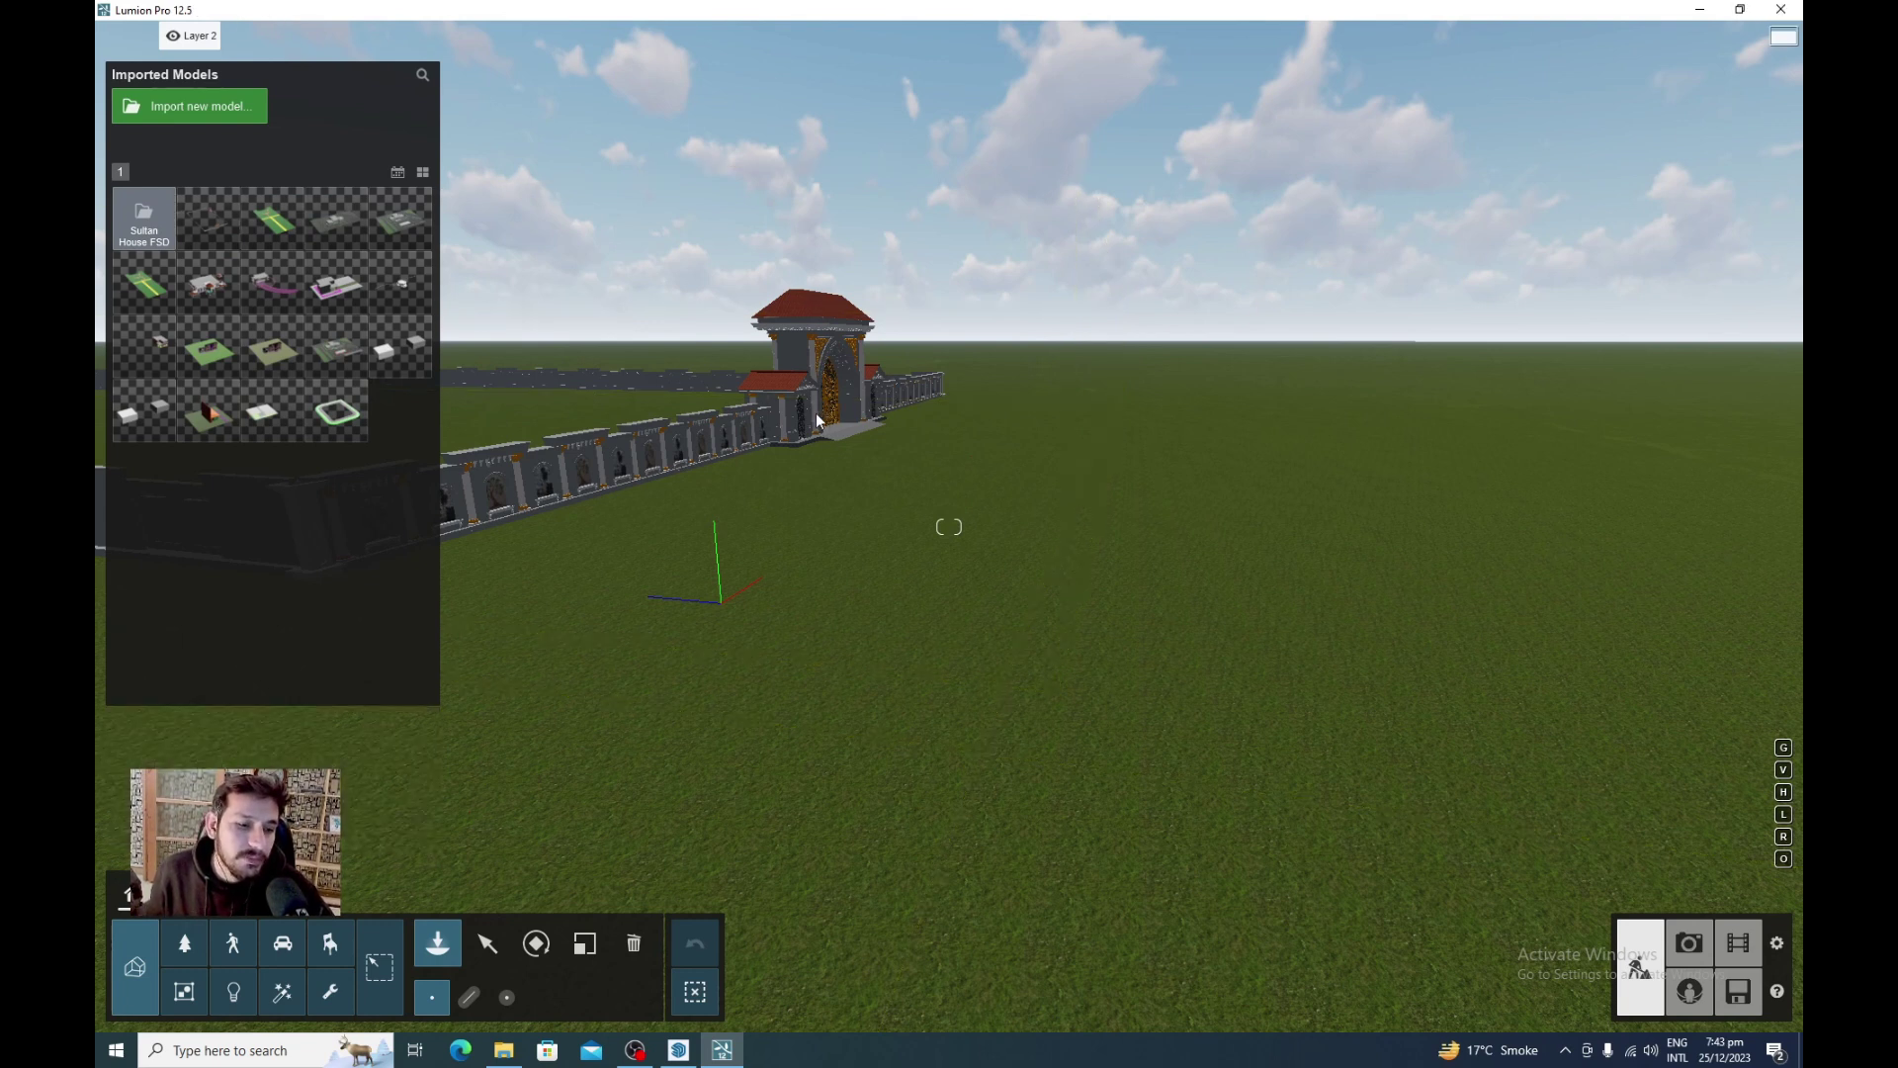
- Select the BOUNDRY WALL model and set its X, Y and Z position to 0
click(487, 942)
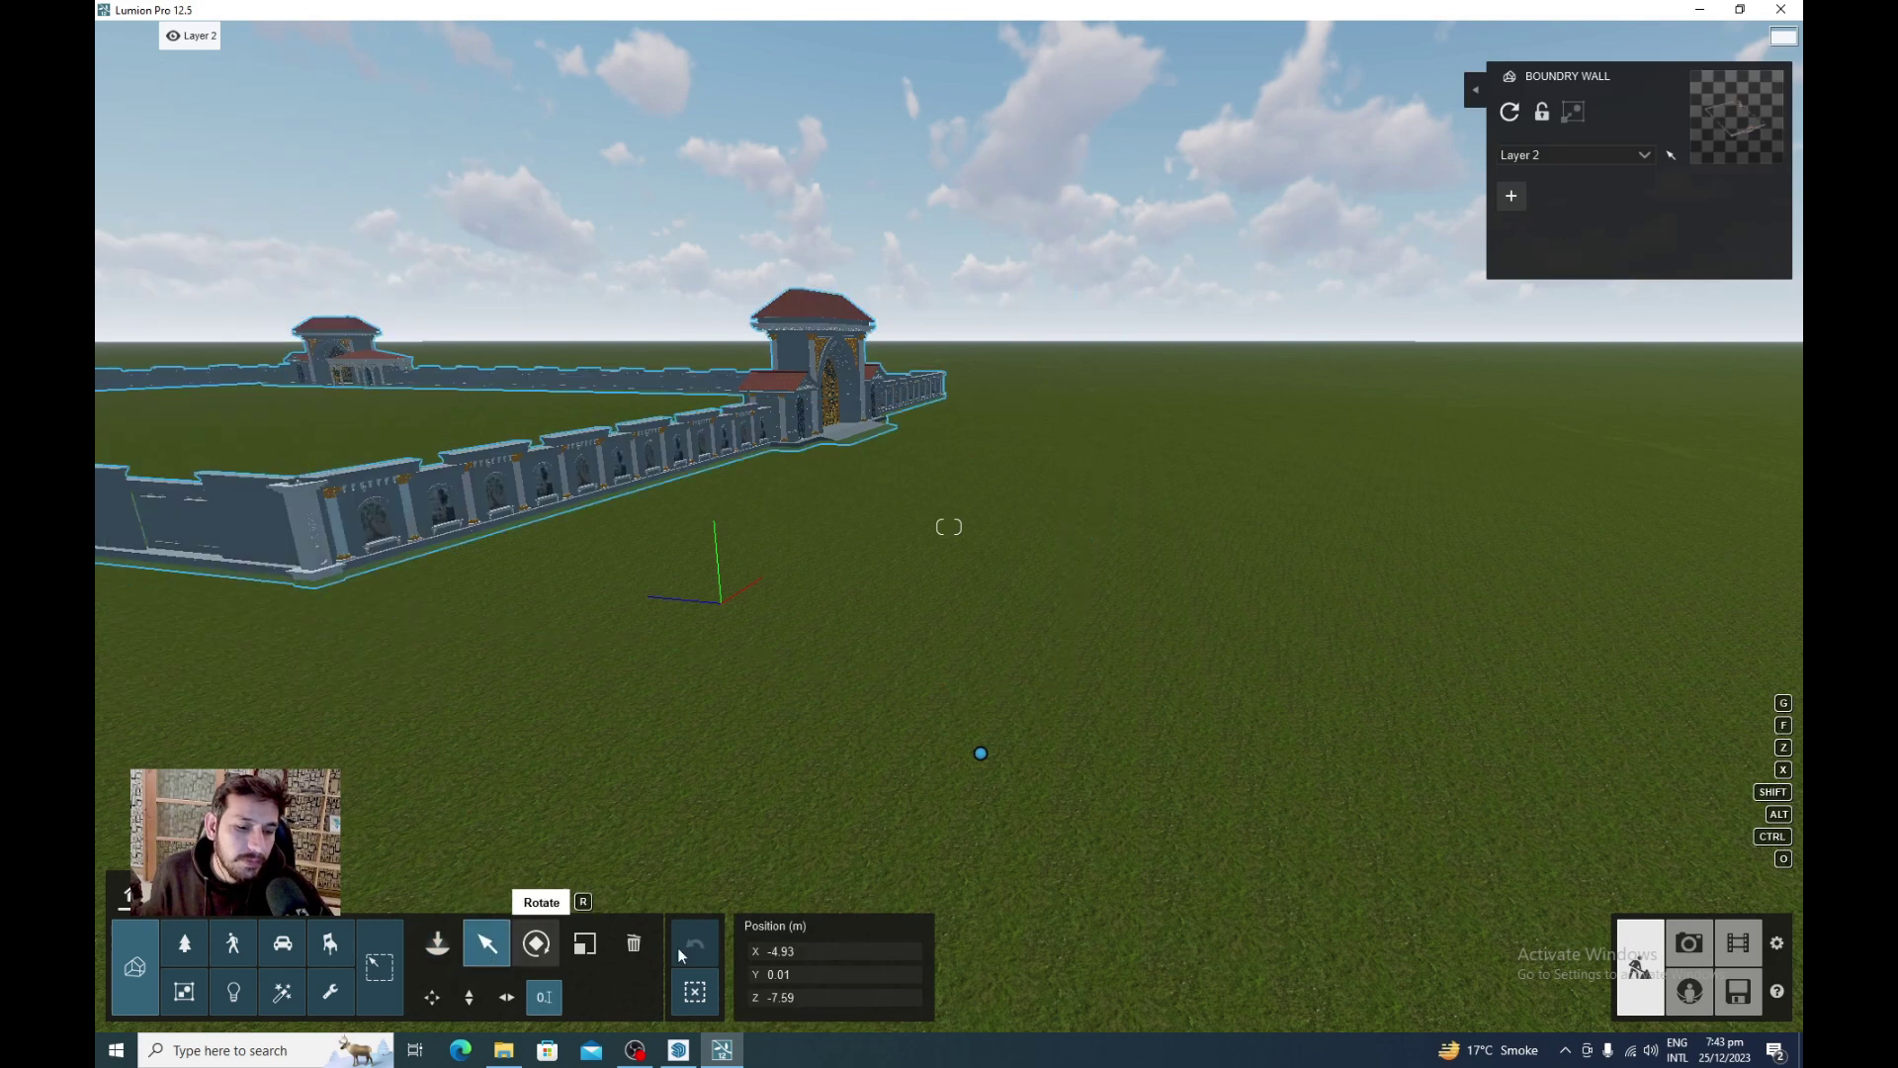
click(804, 953)
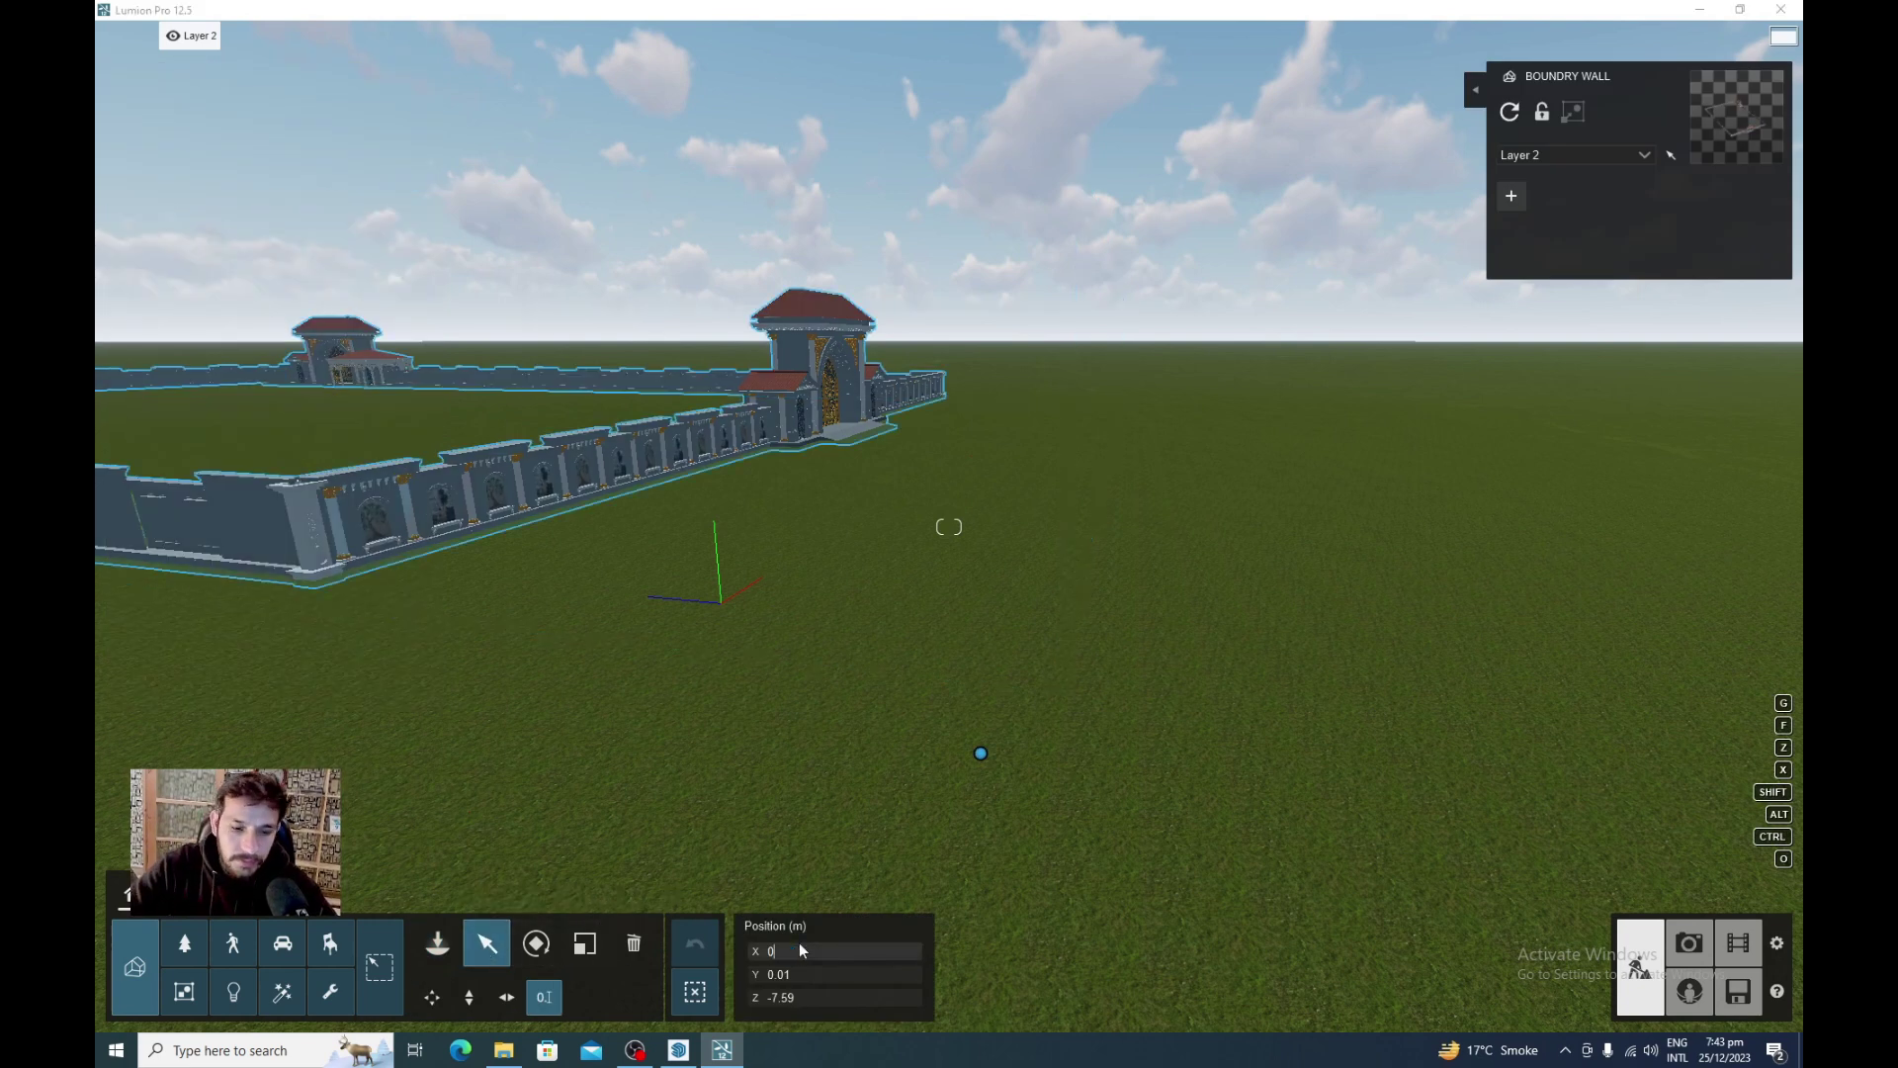
text(0)
click(781, 975)
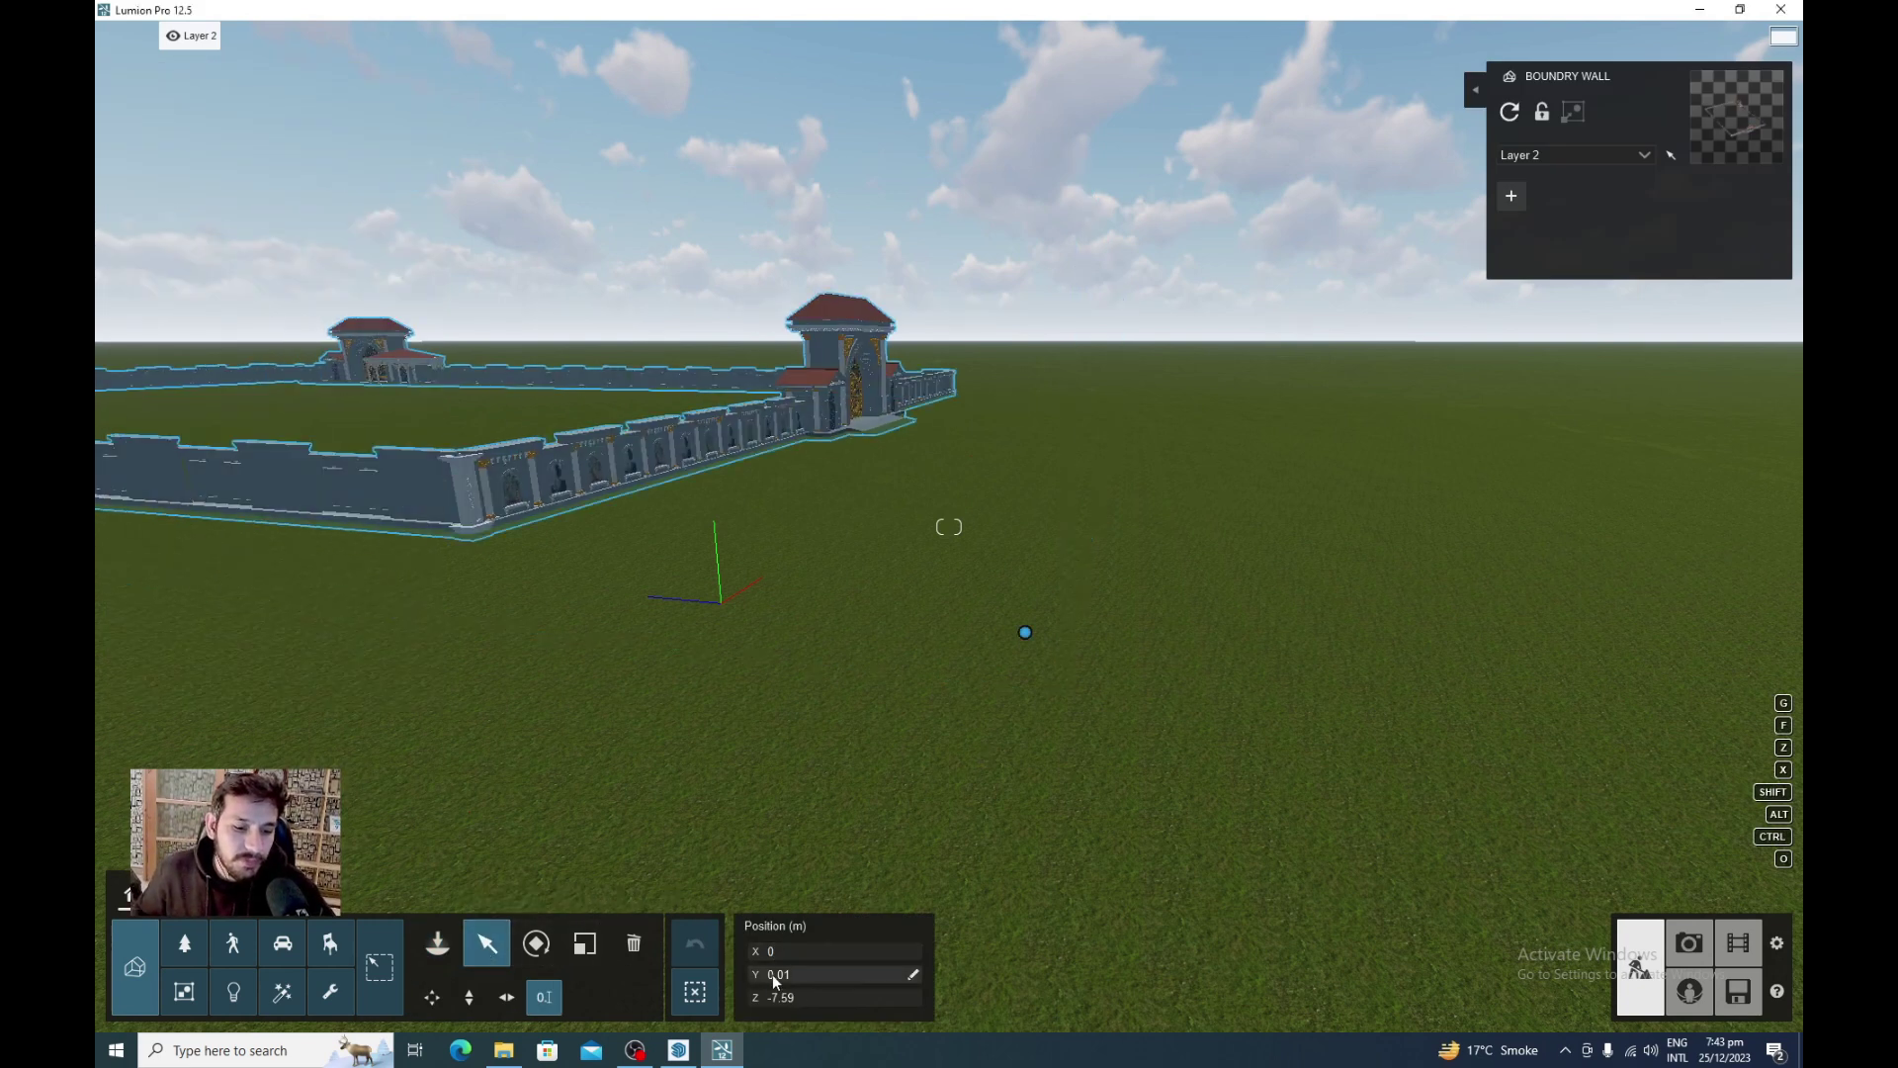
text(0)
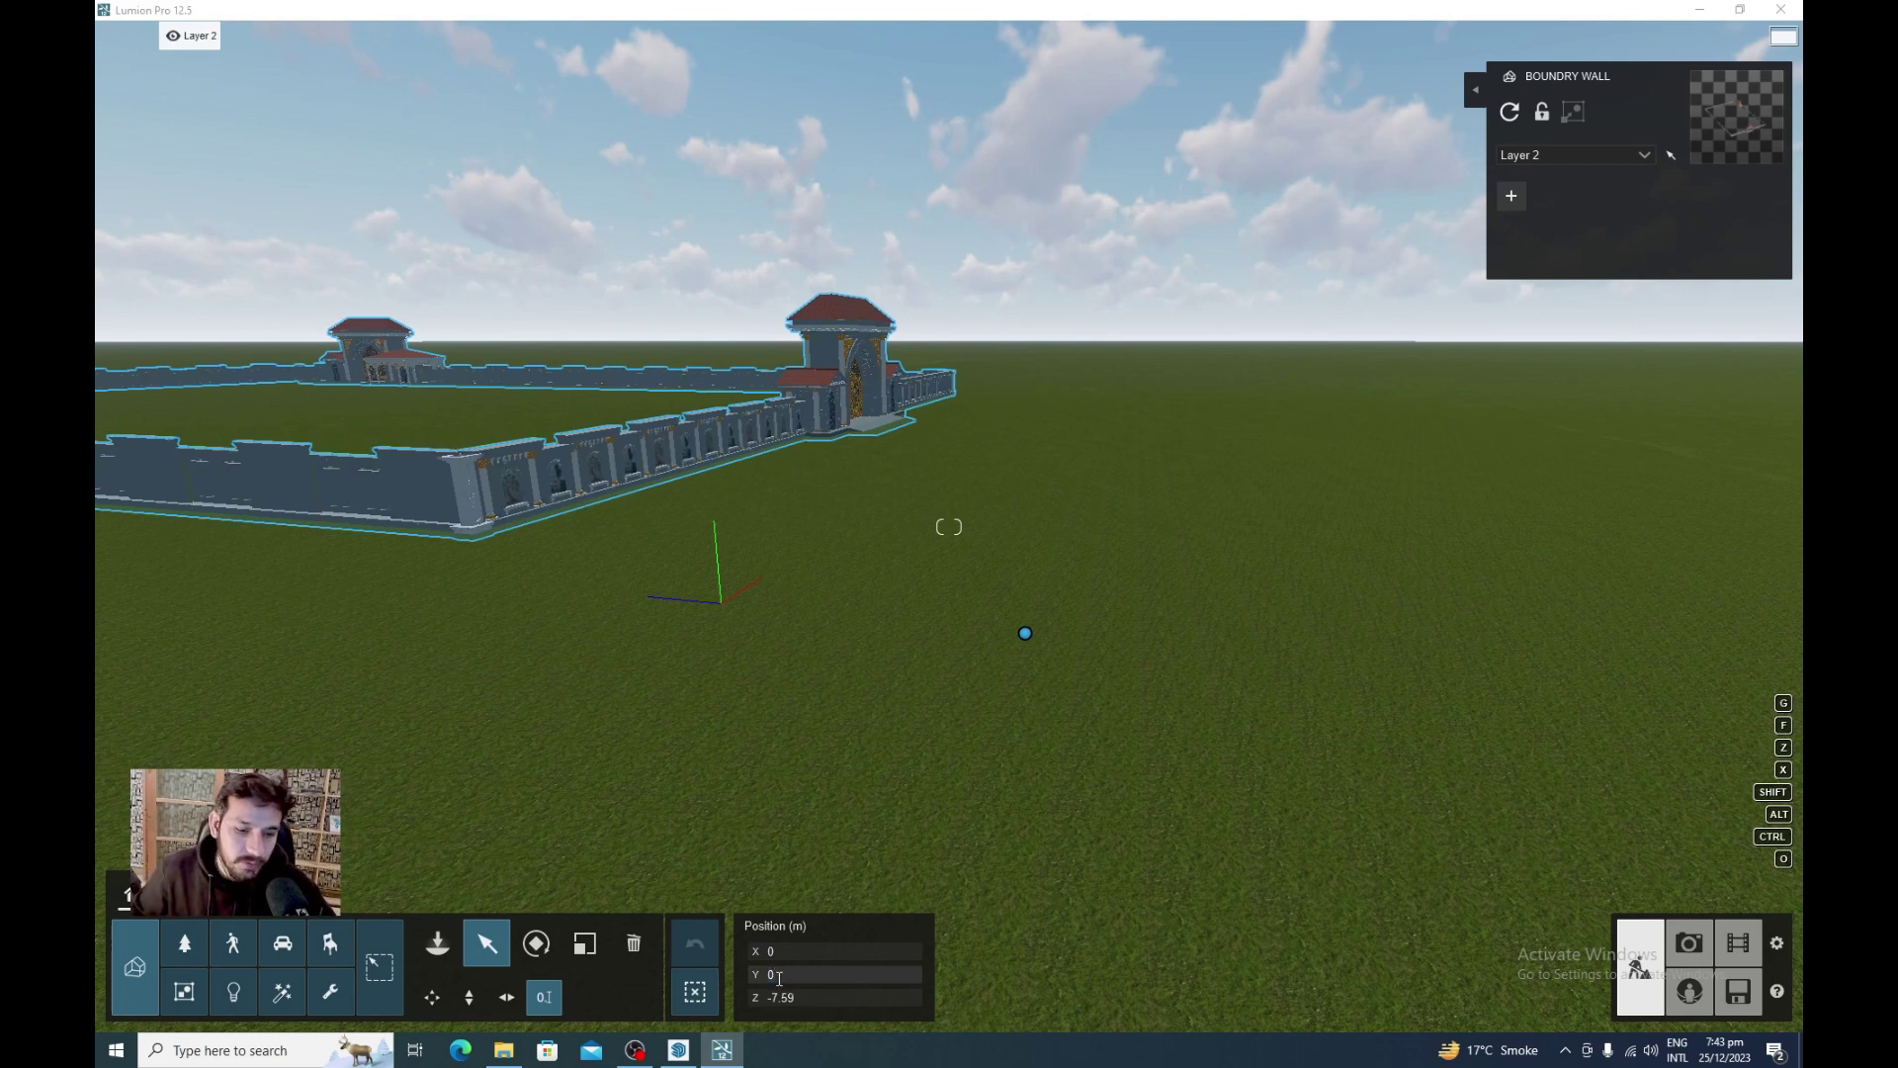
click(789, 998)
text(0)
key(Return)
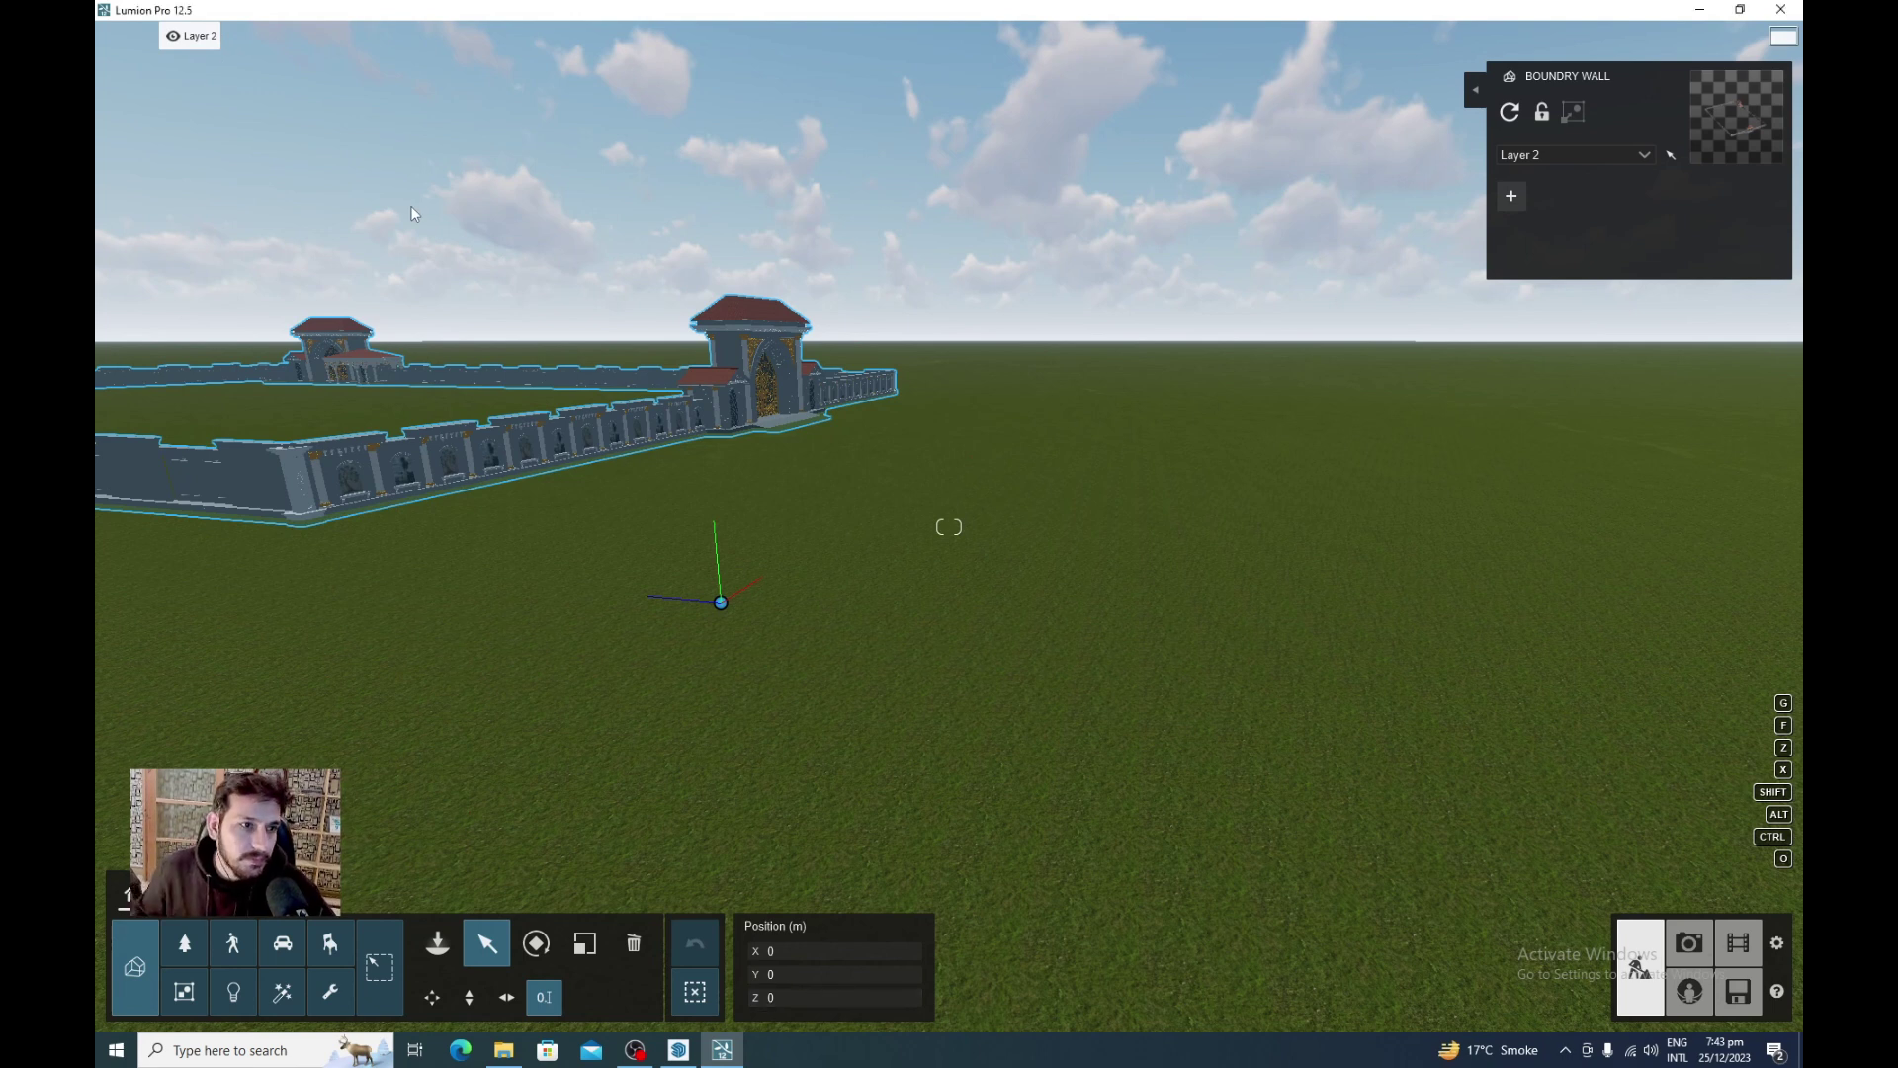
- Make Layer 3 the active layer, import LIGHTS.skp with the default import settings, and place it in the scene
click(438, 944)
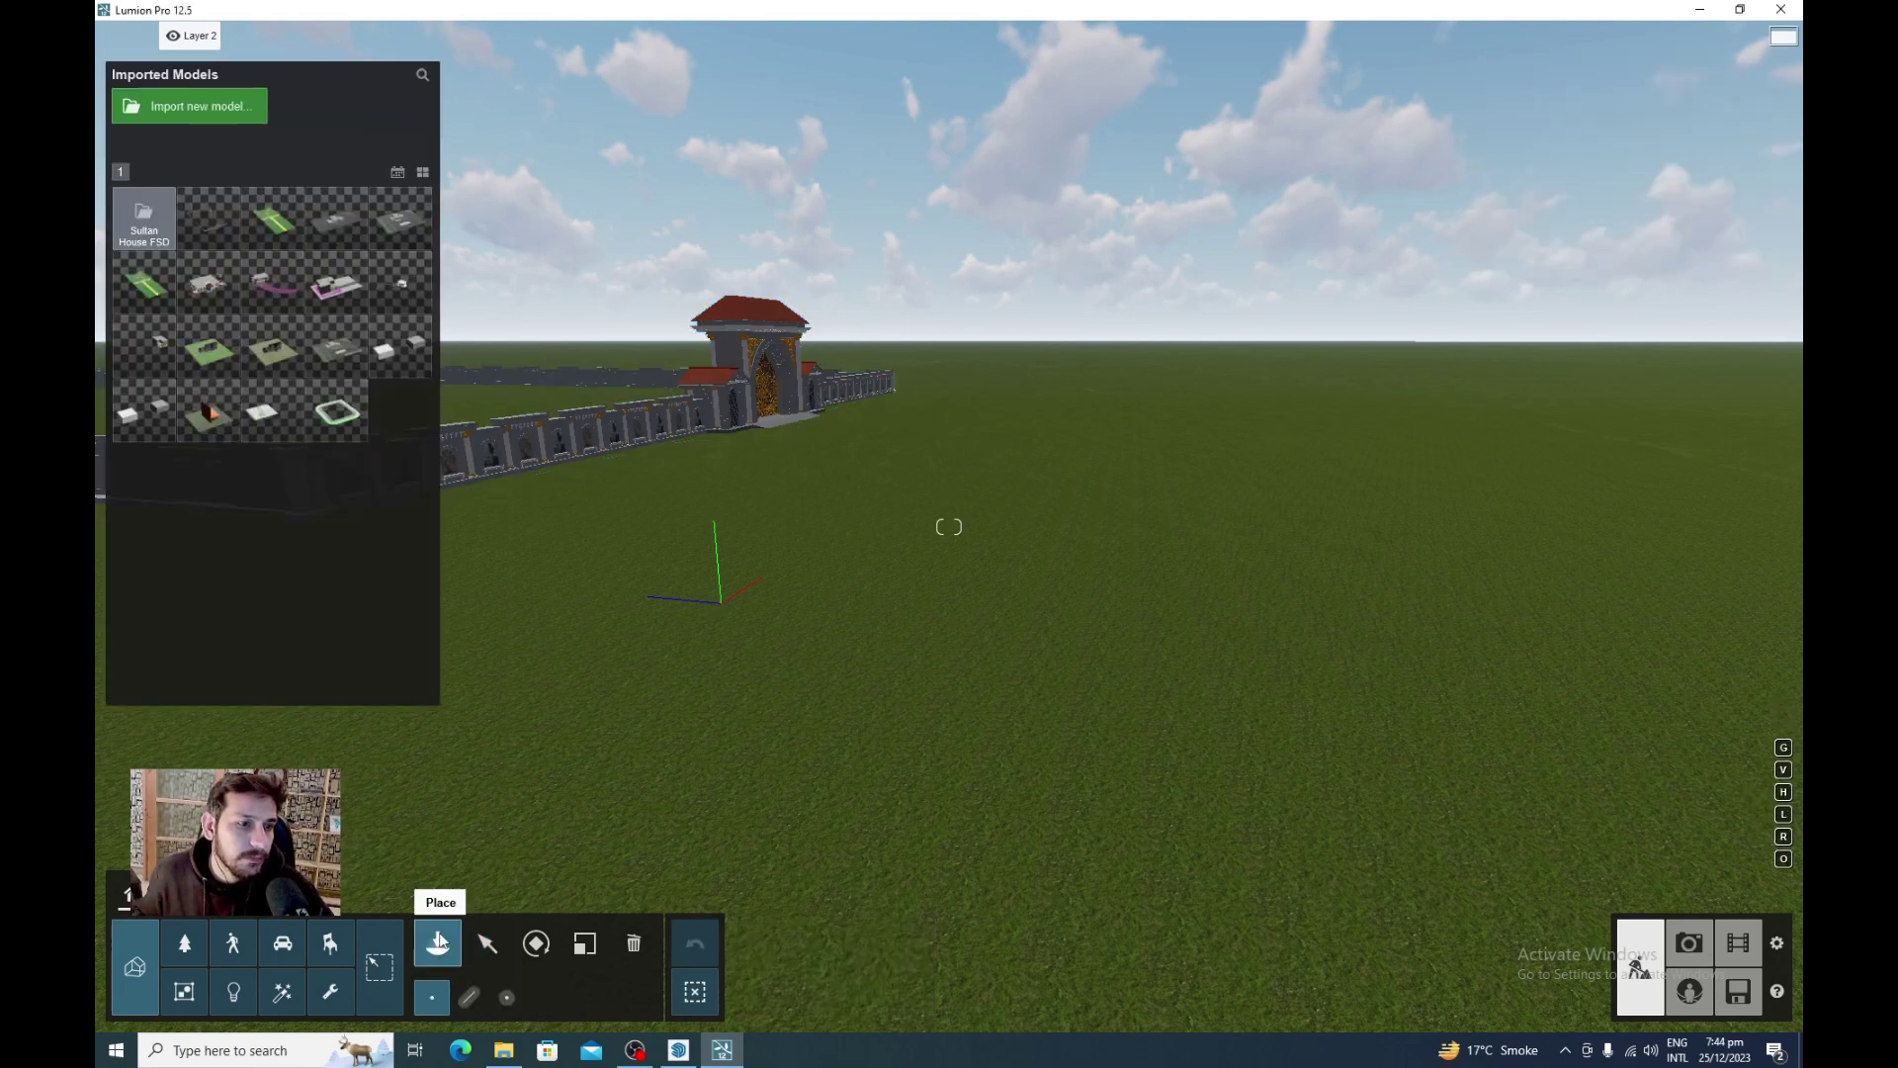
mouse_move(193, 35)
click(252, 38)
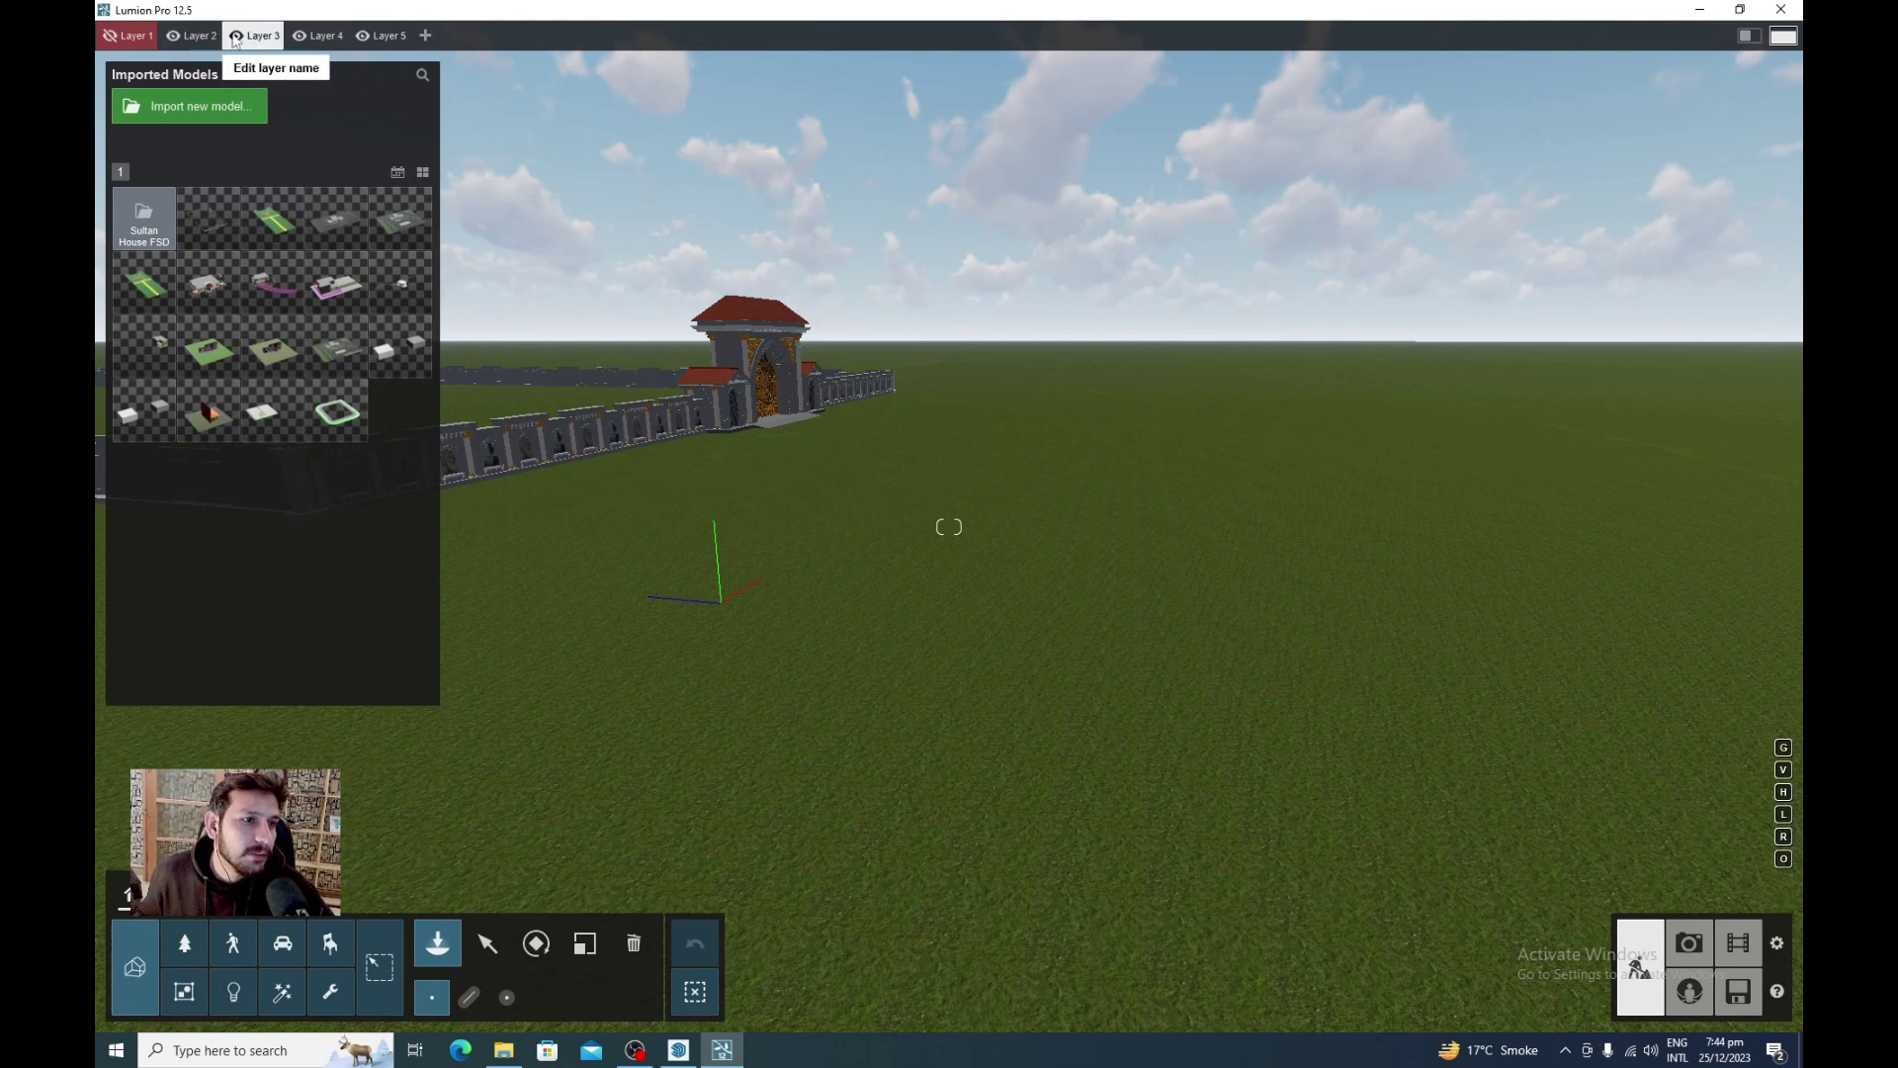
click(207, 118)
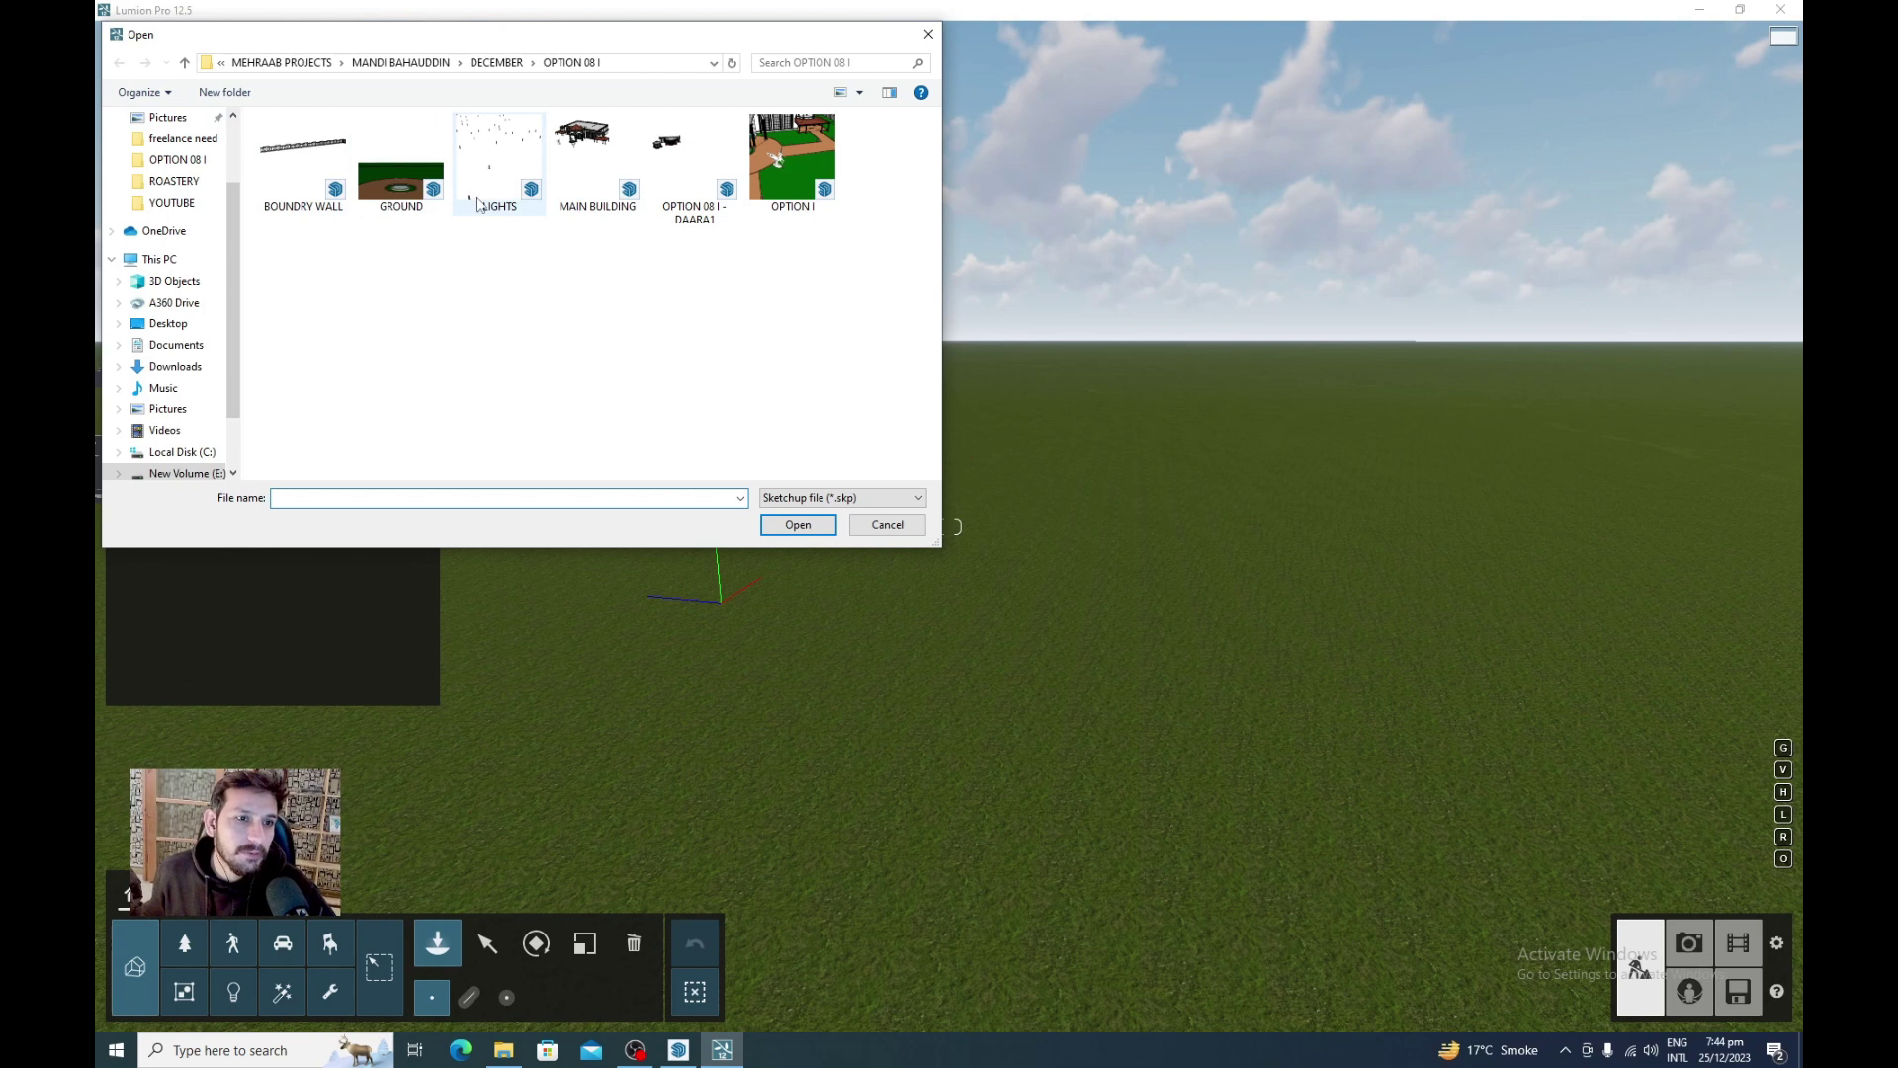
click(480, 198)
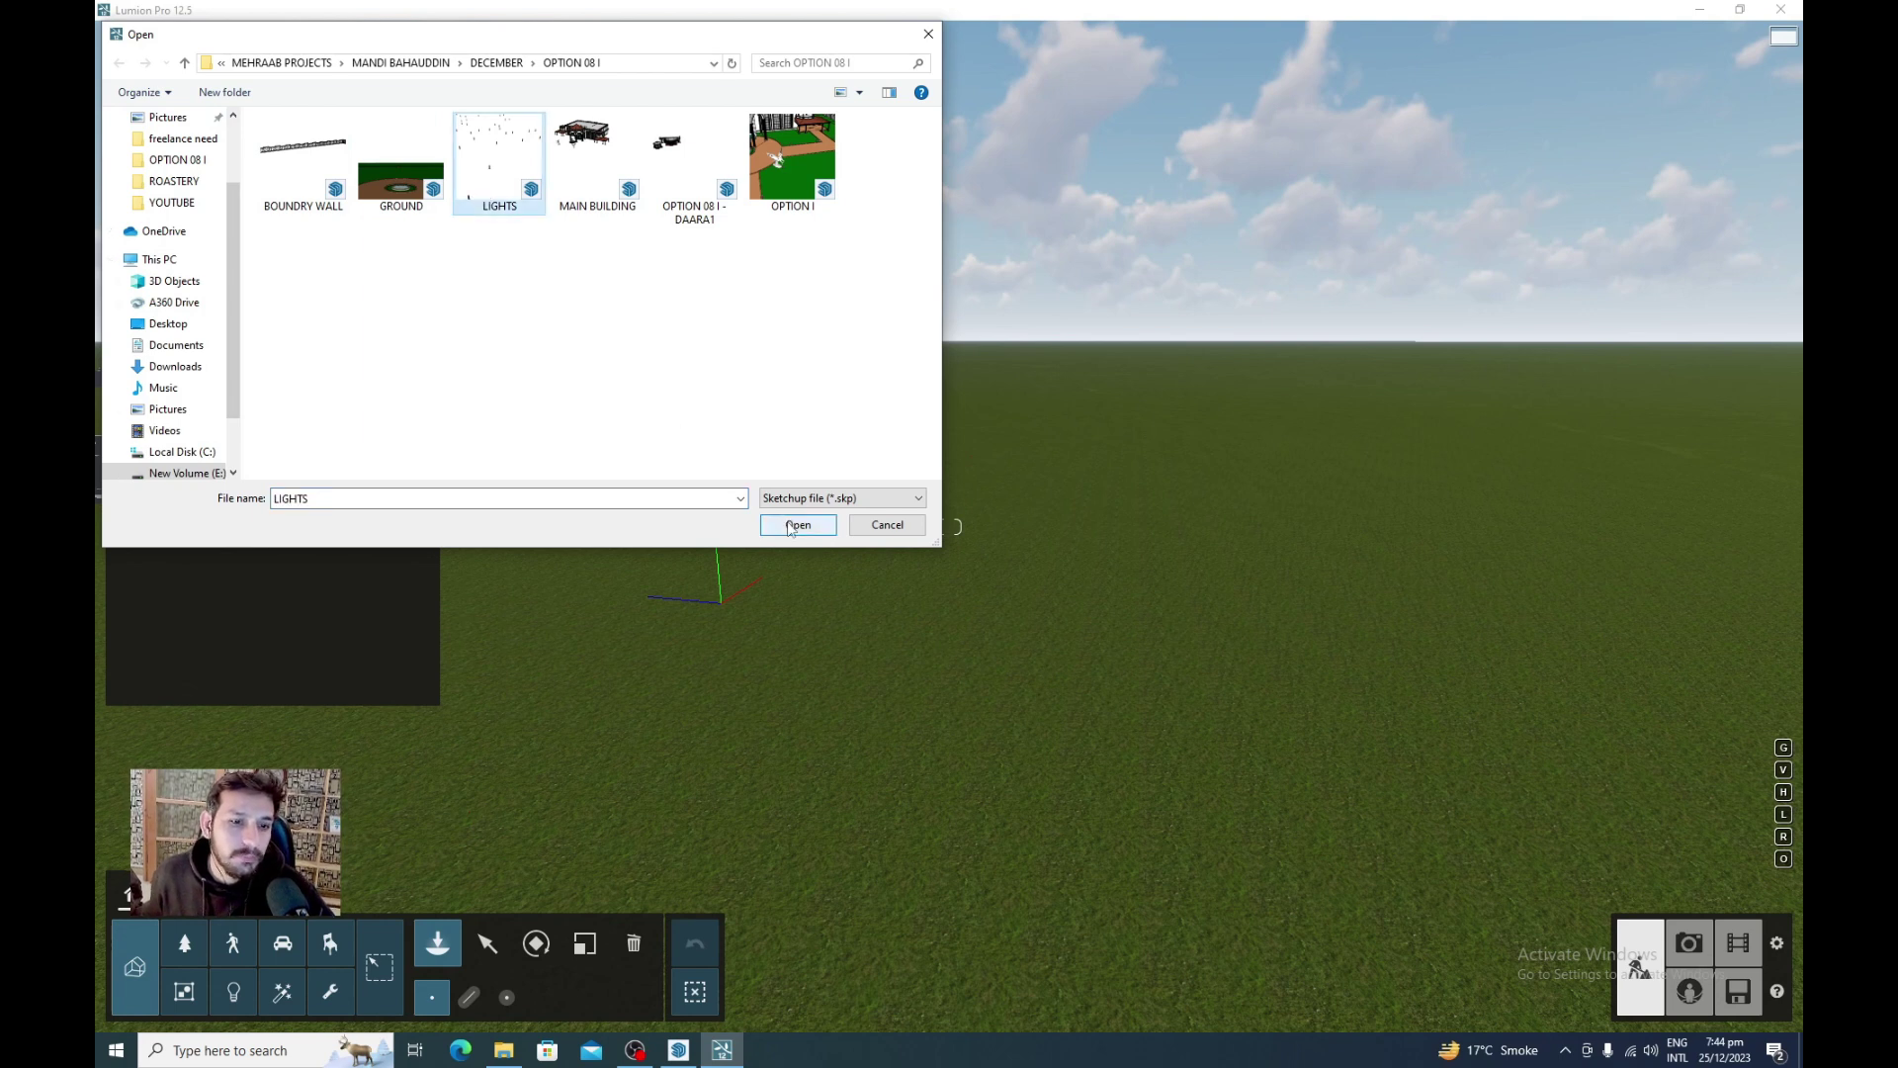
click(789, 526)
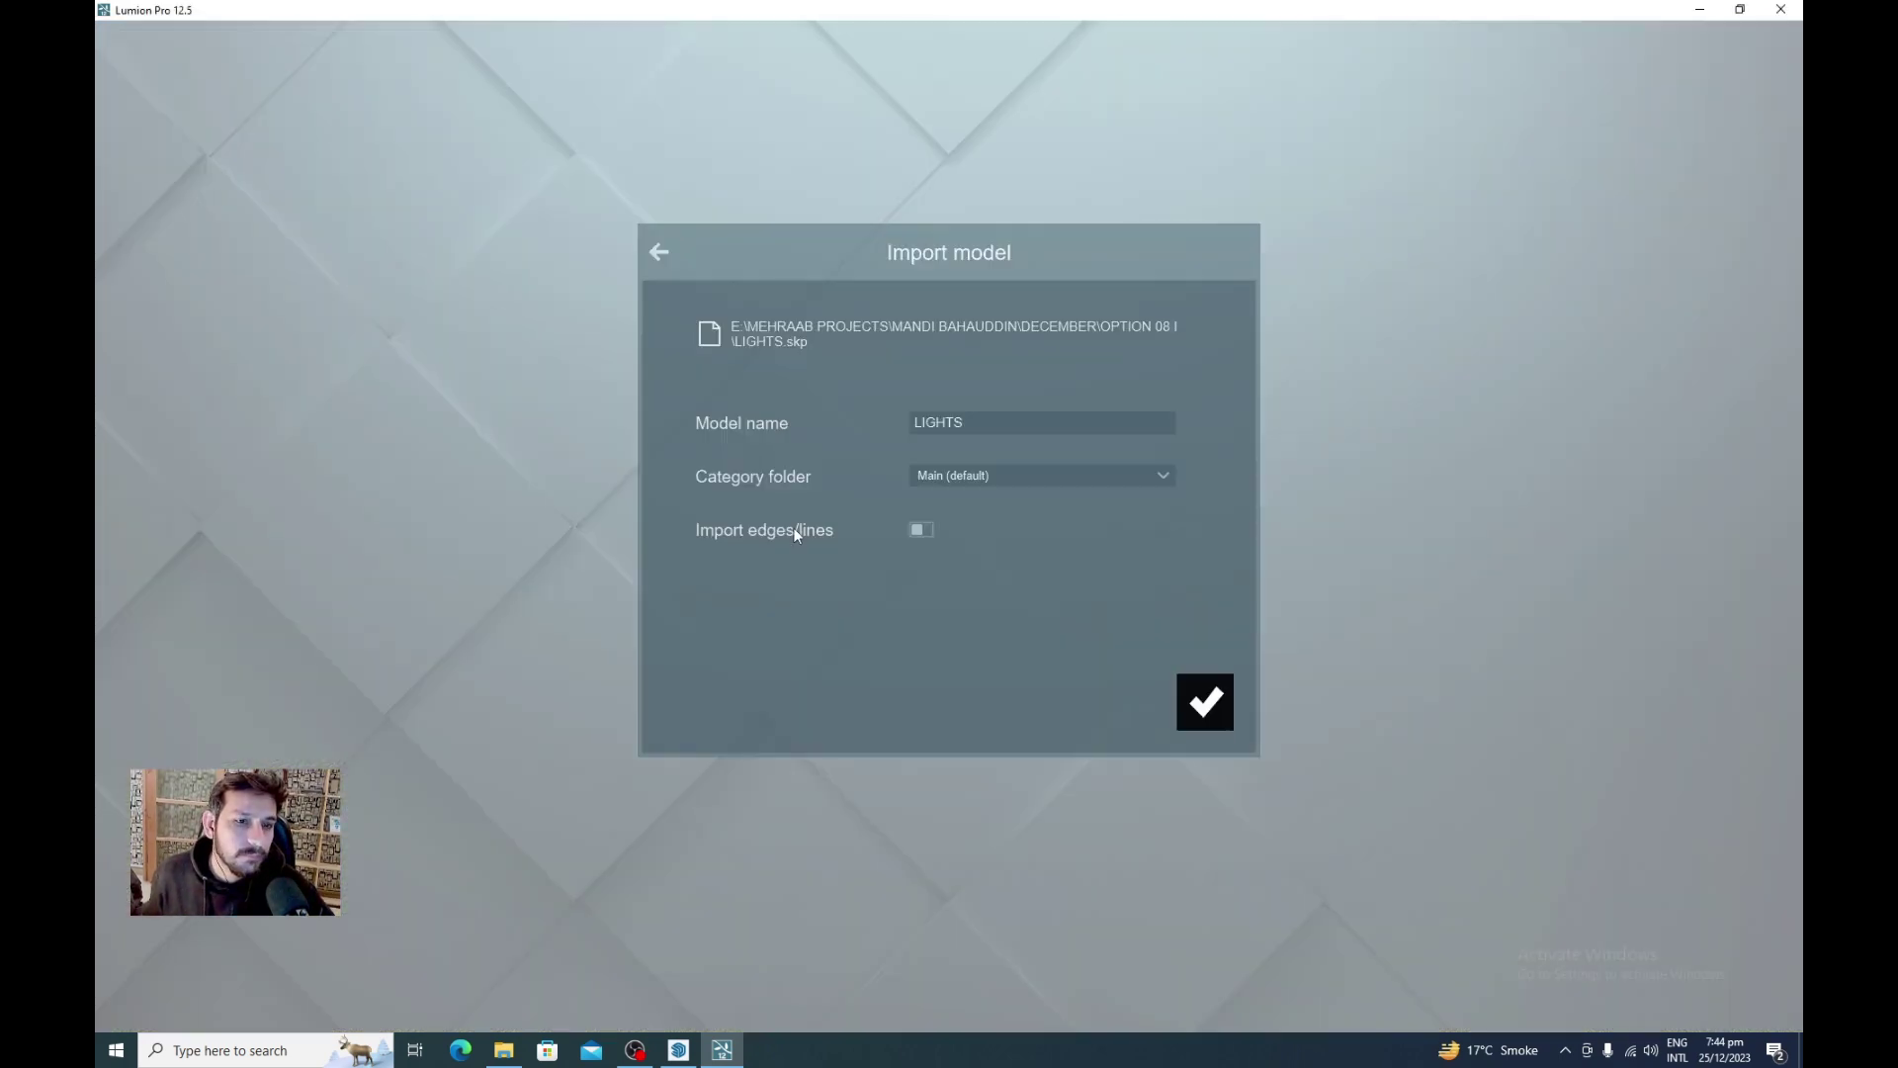
click(1205, 701)
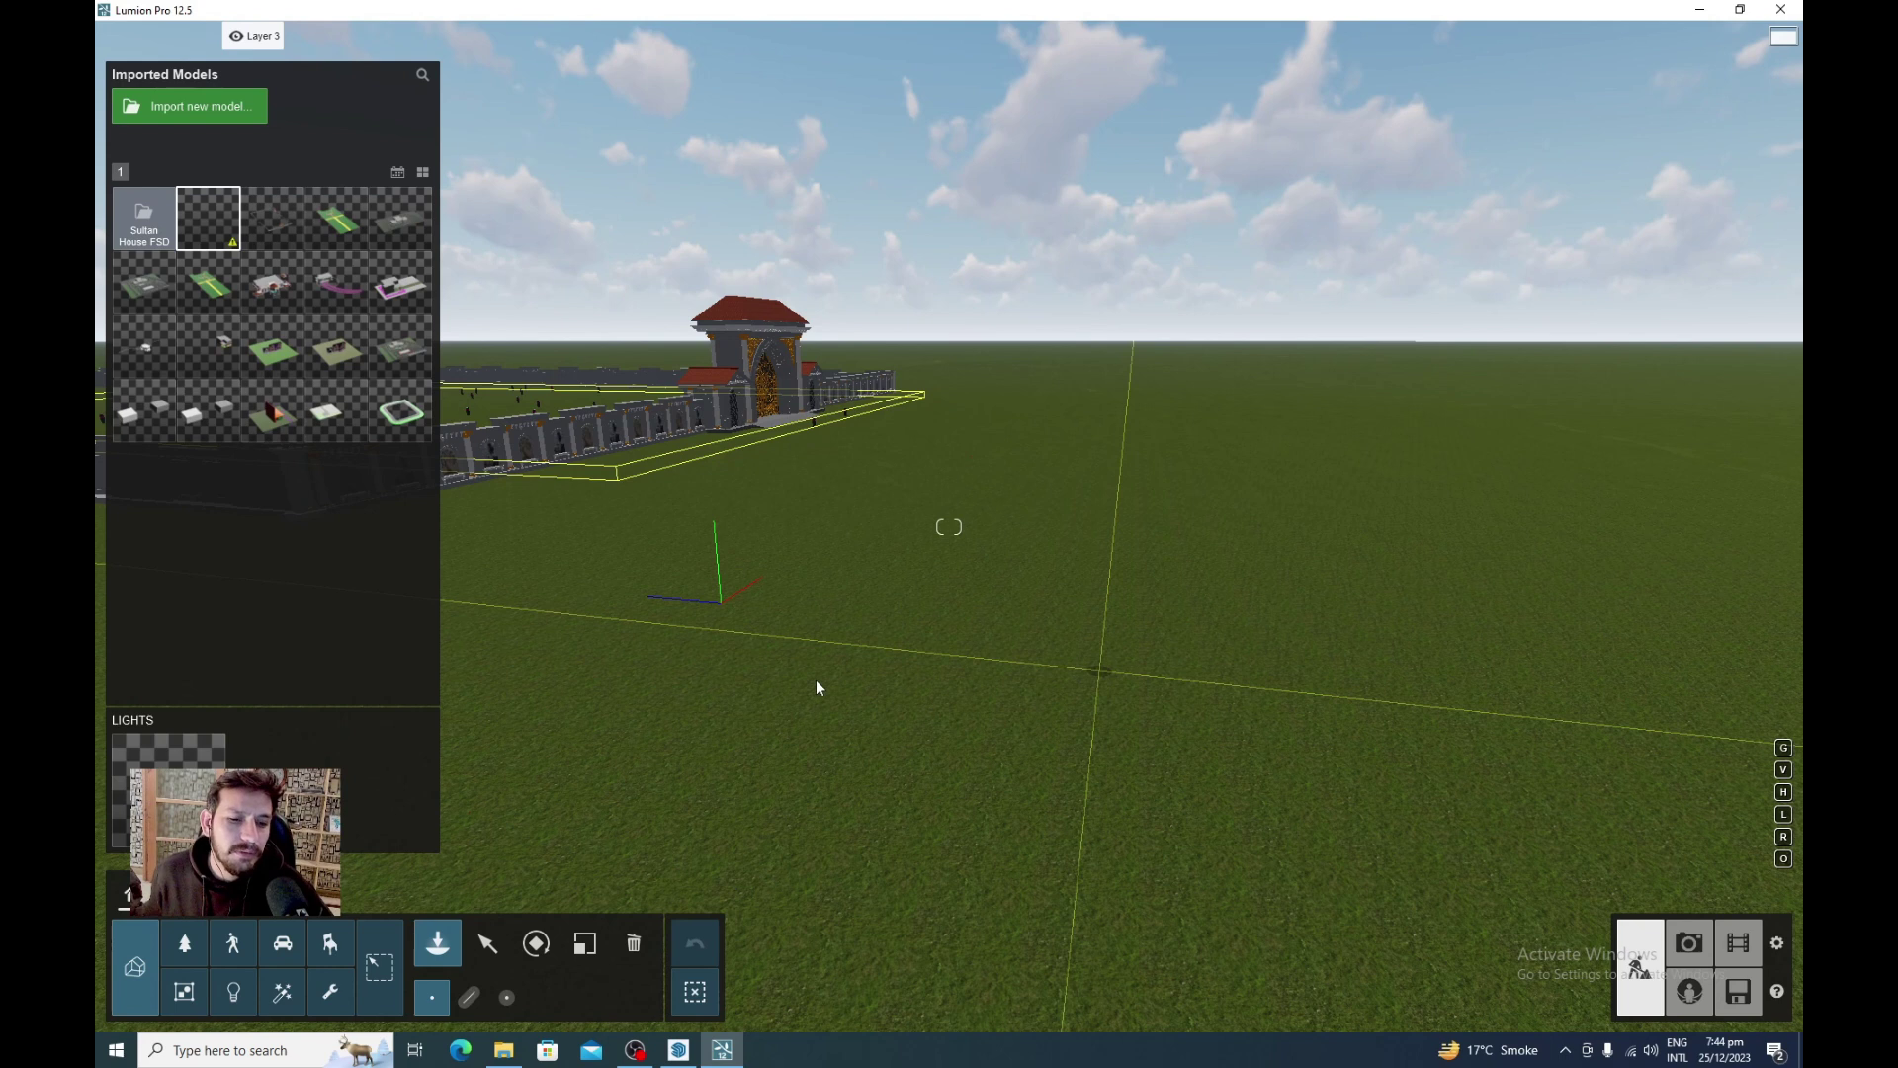
click(838, 668)
- Select the LIGHTS model and set its X, Y and Z position to 0
click(486, 947)
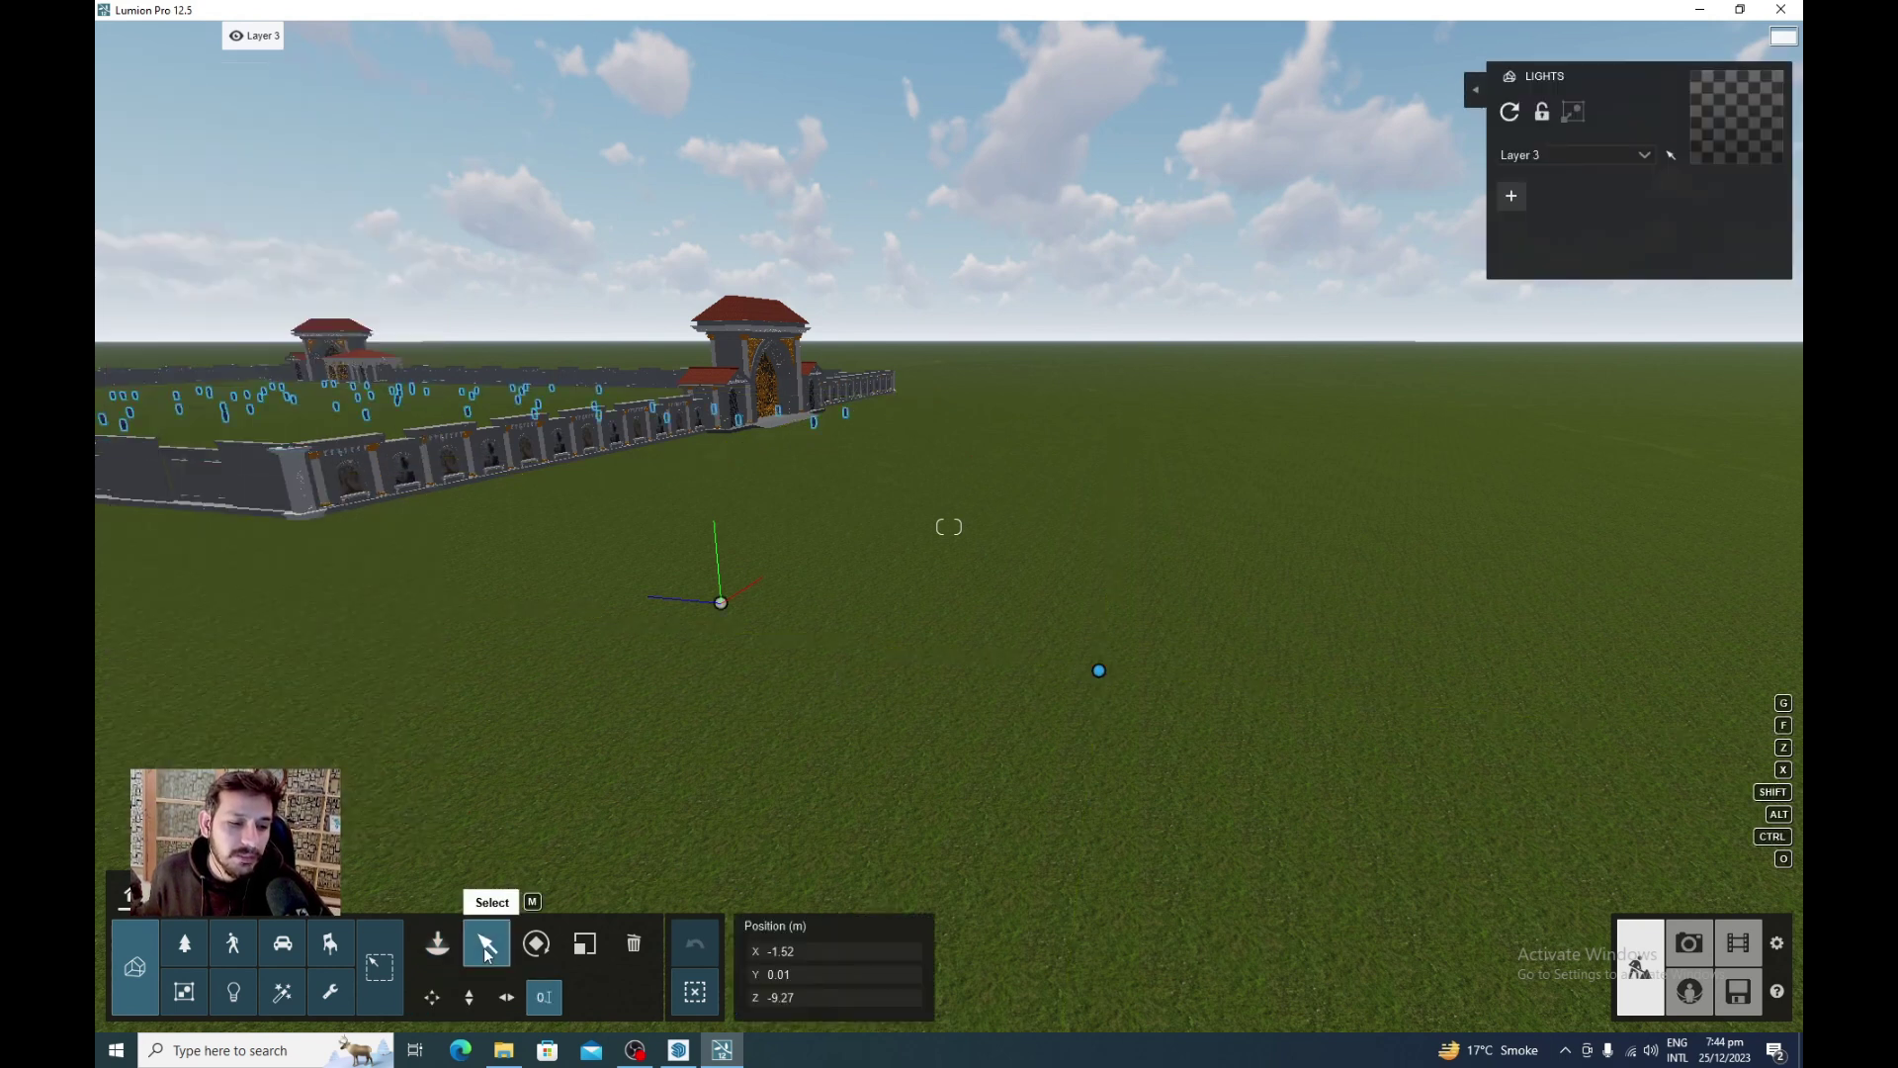
click(799, 951)
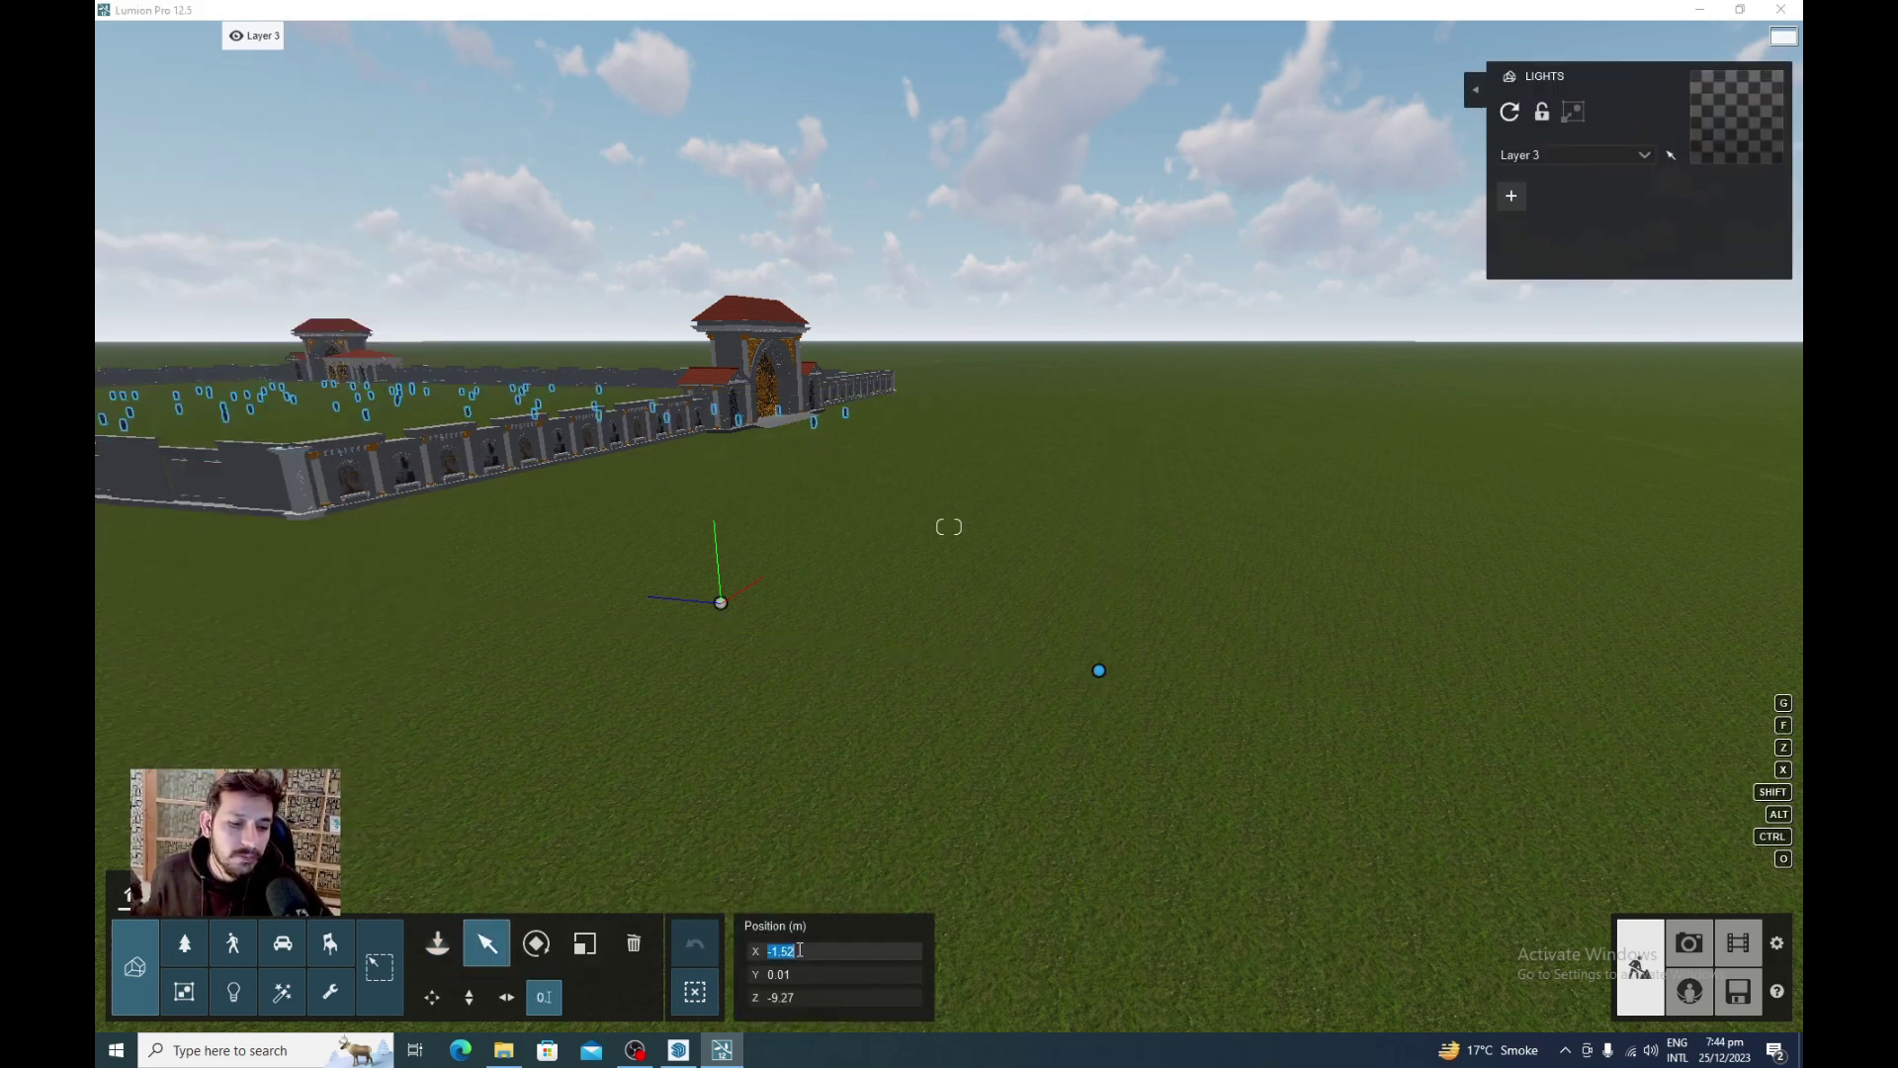
text(0)
click(794, 974)
click(791, 975)
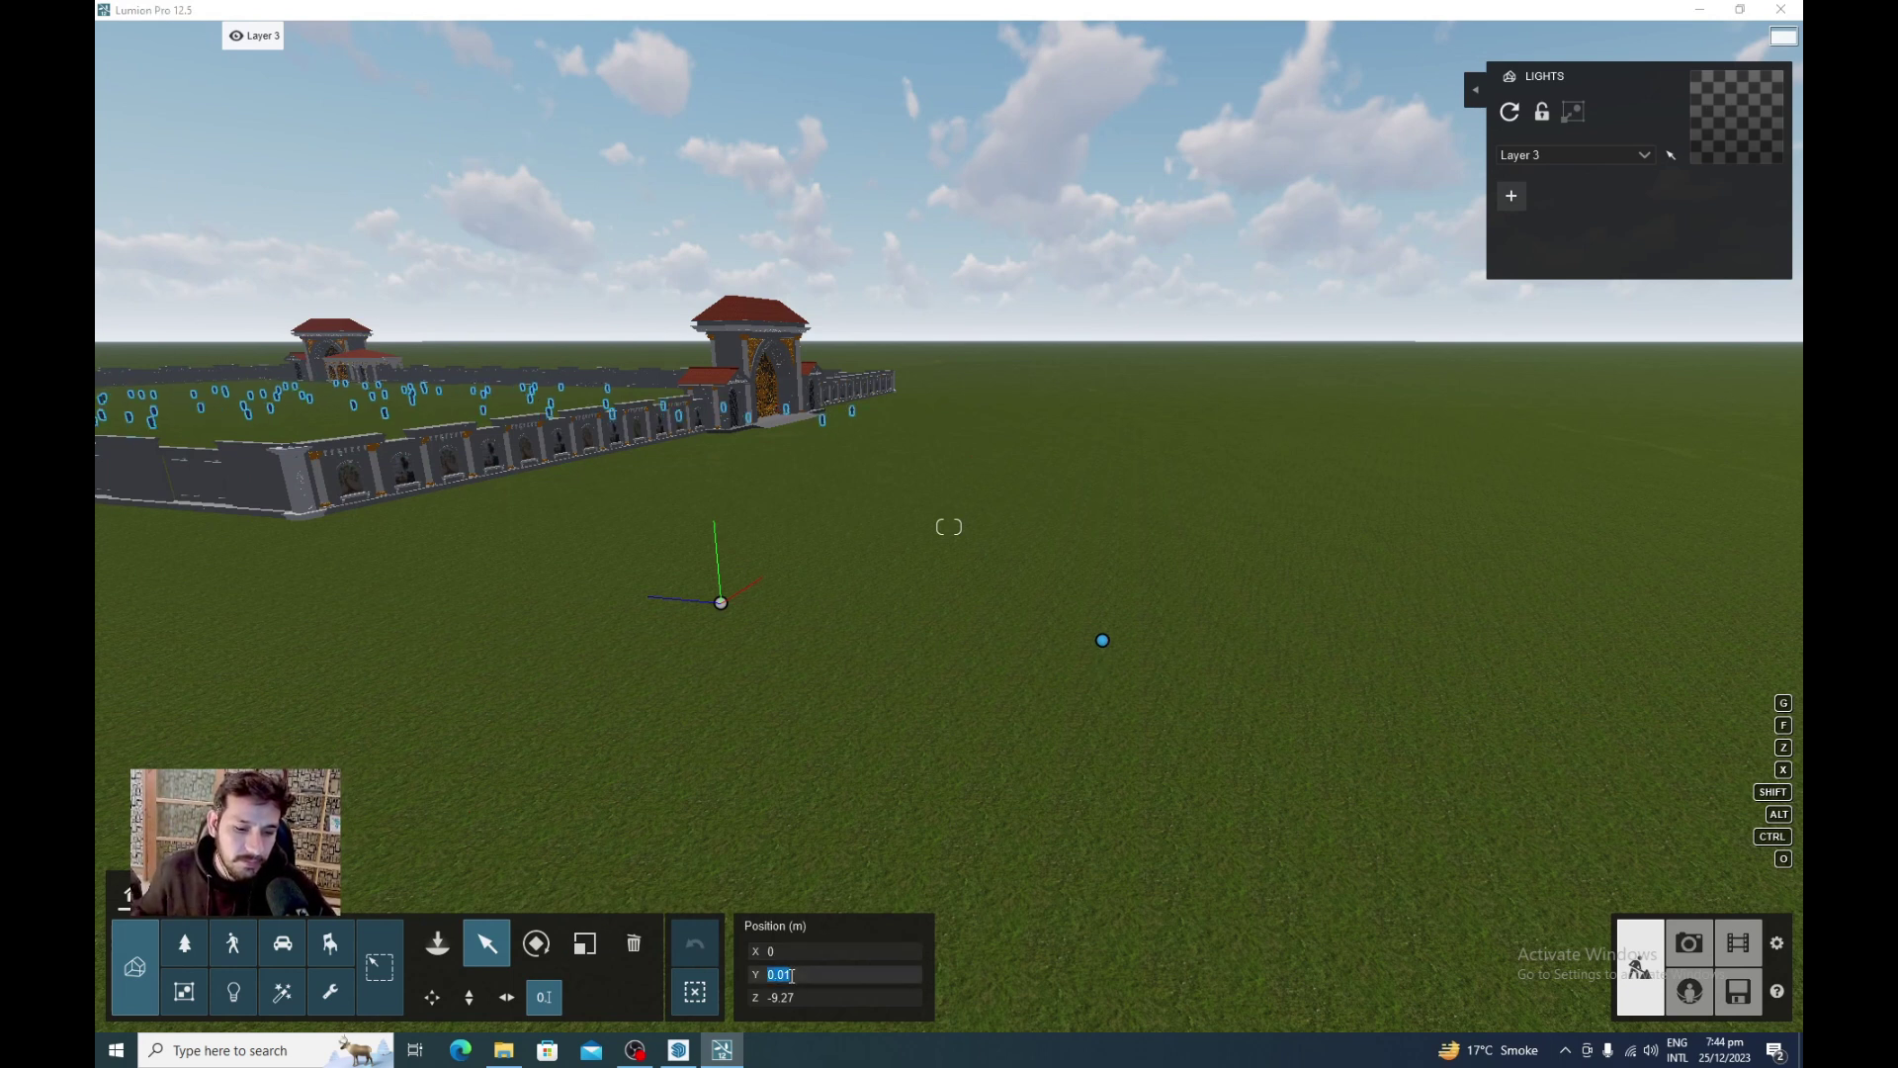
text(0)
click(808, 998)
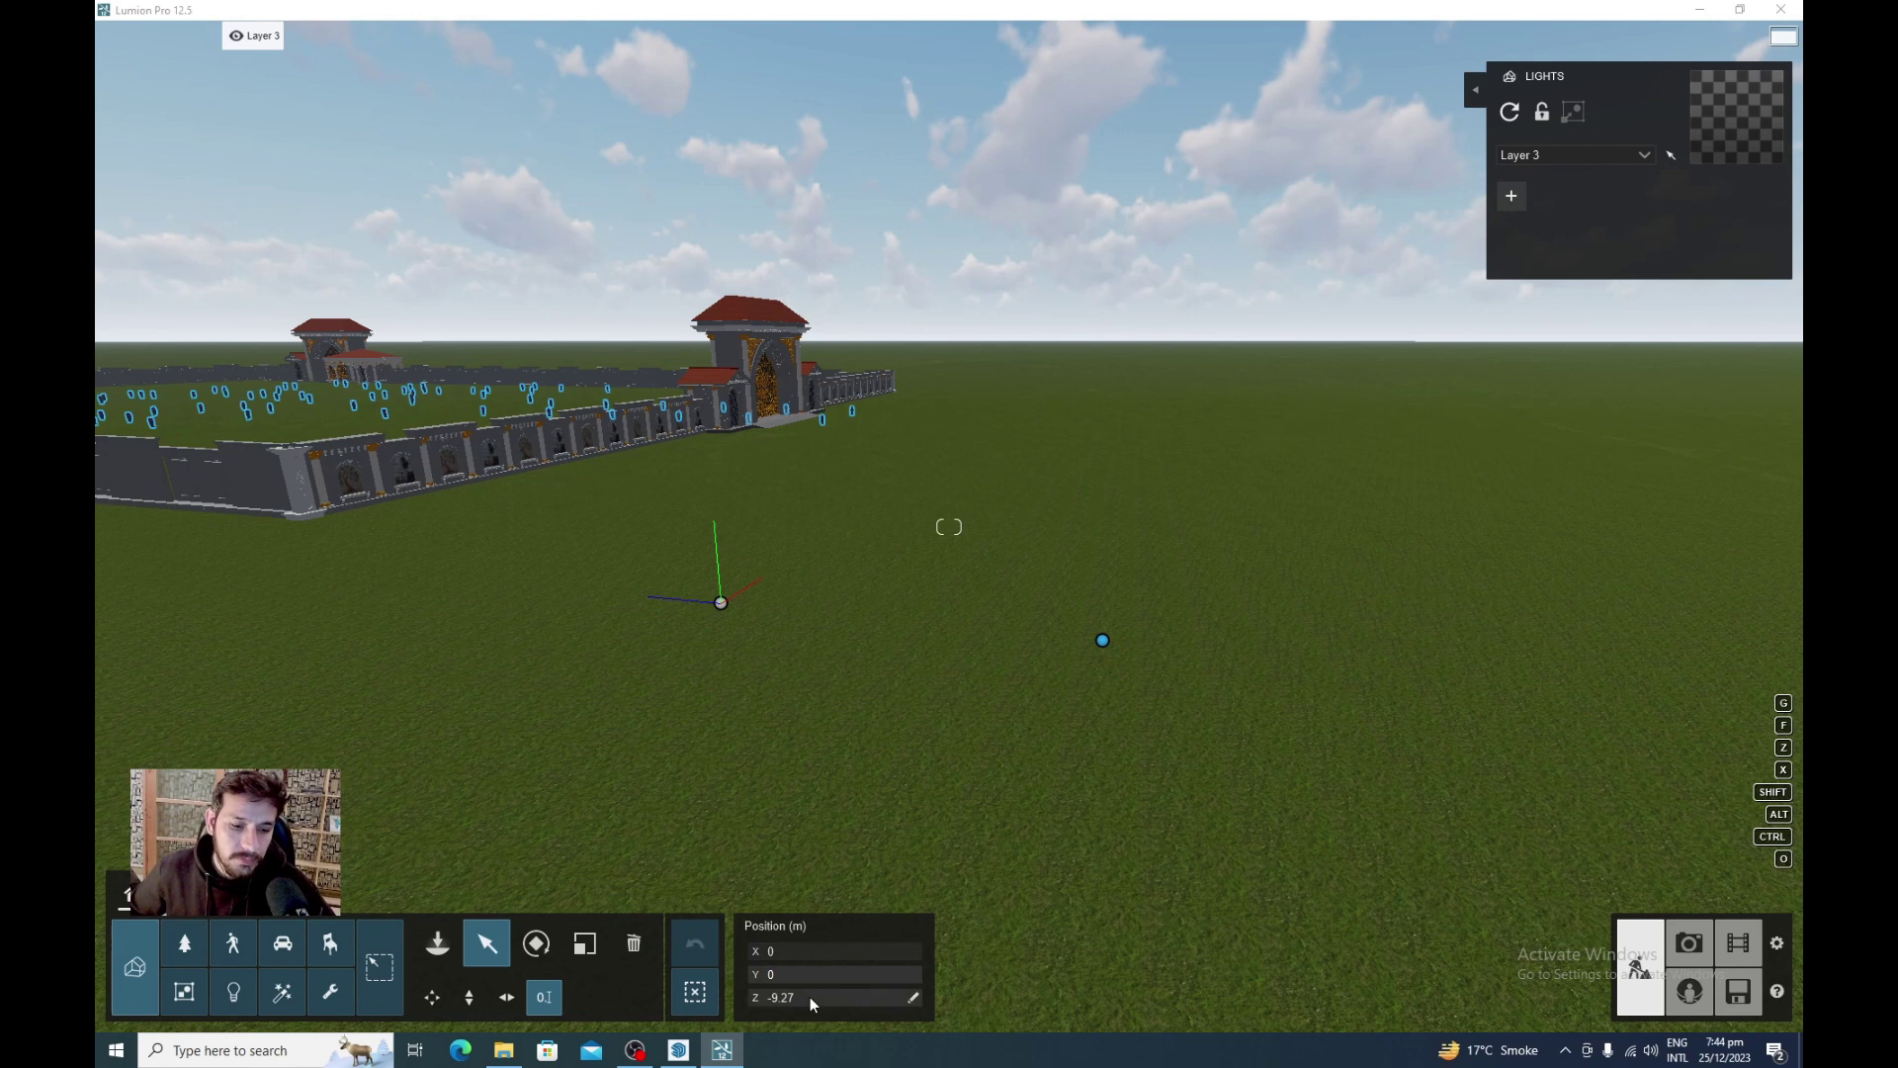
key(BackSpace)
key(BackSpace)
key(BackSpace)
key(BackSpace)
text(0)
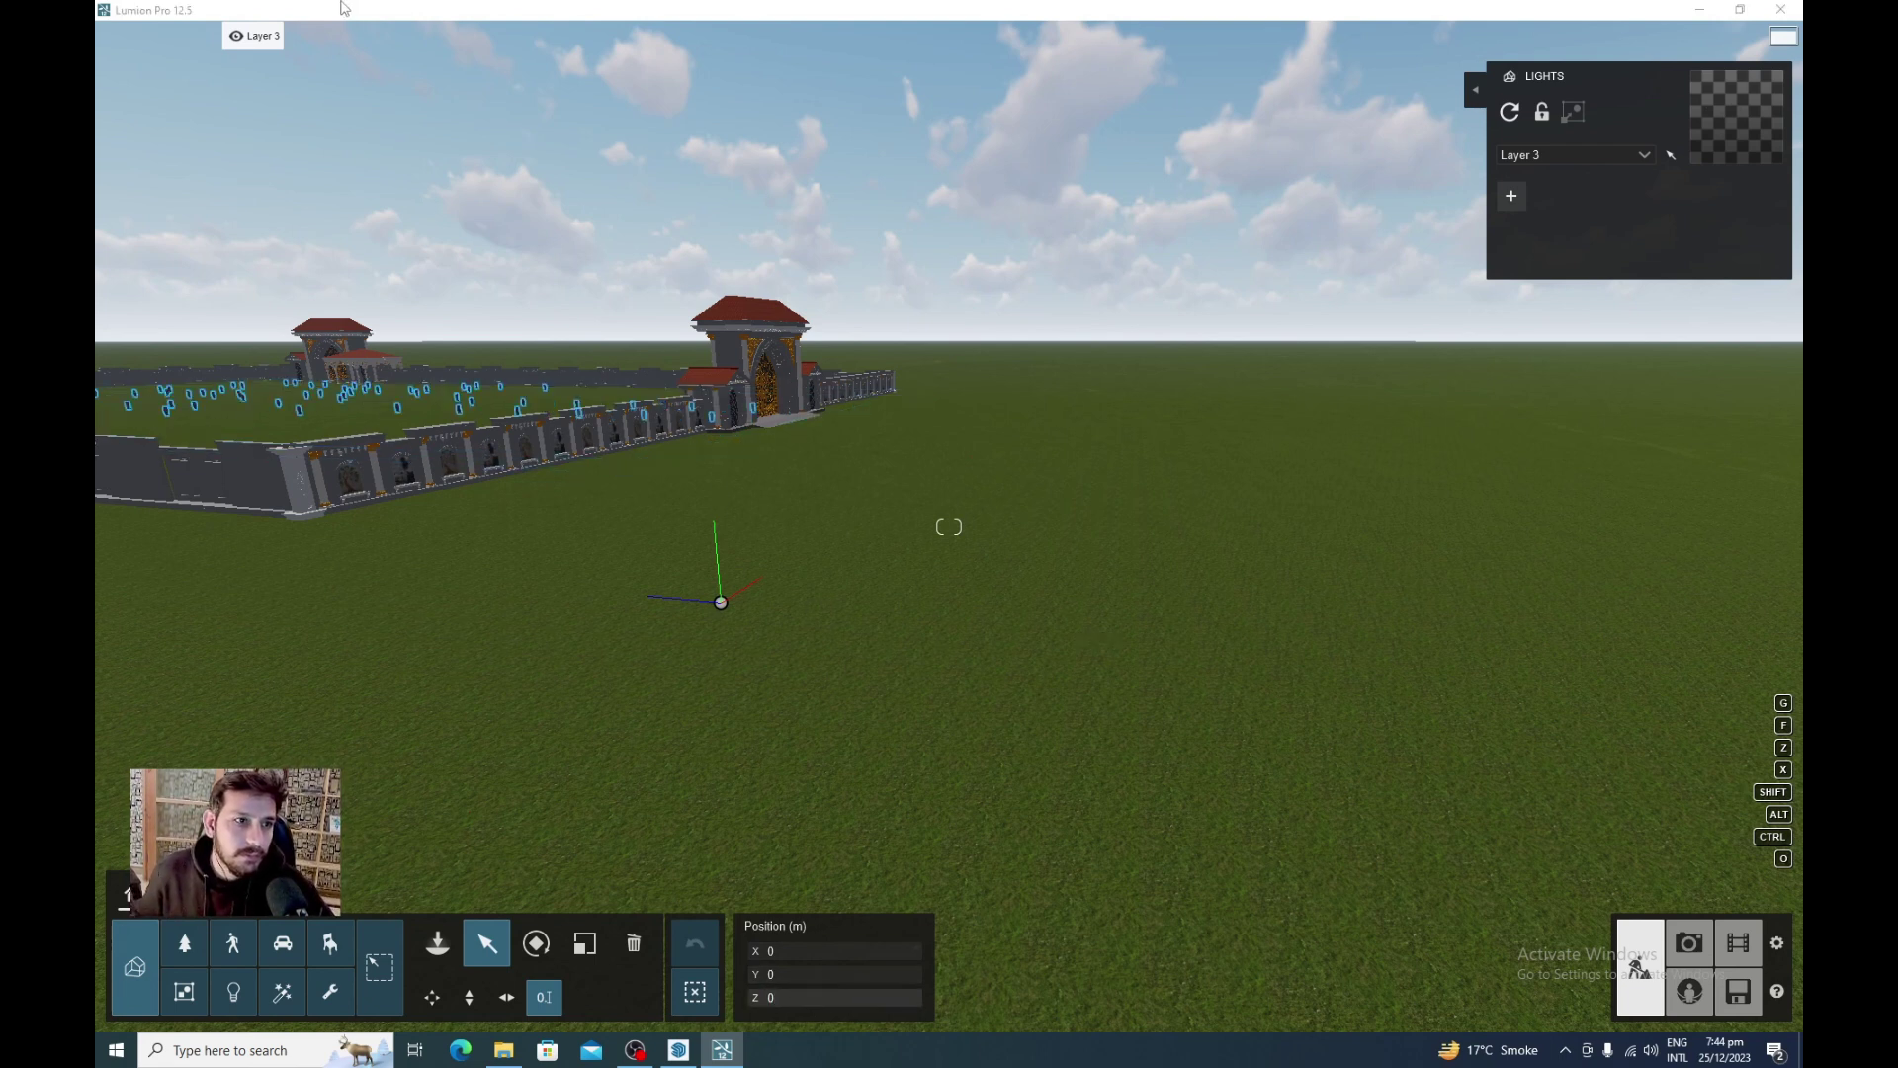
- Make Layer 4 active, unhide Layer 1, and examine how the ground, boundary wall and lights line up inside the compound
click(318, 39)
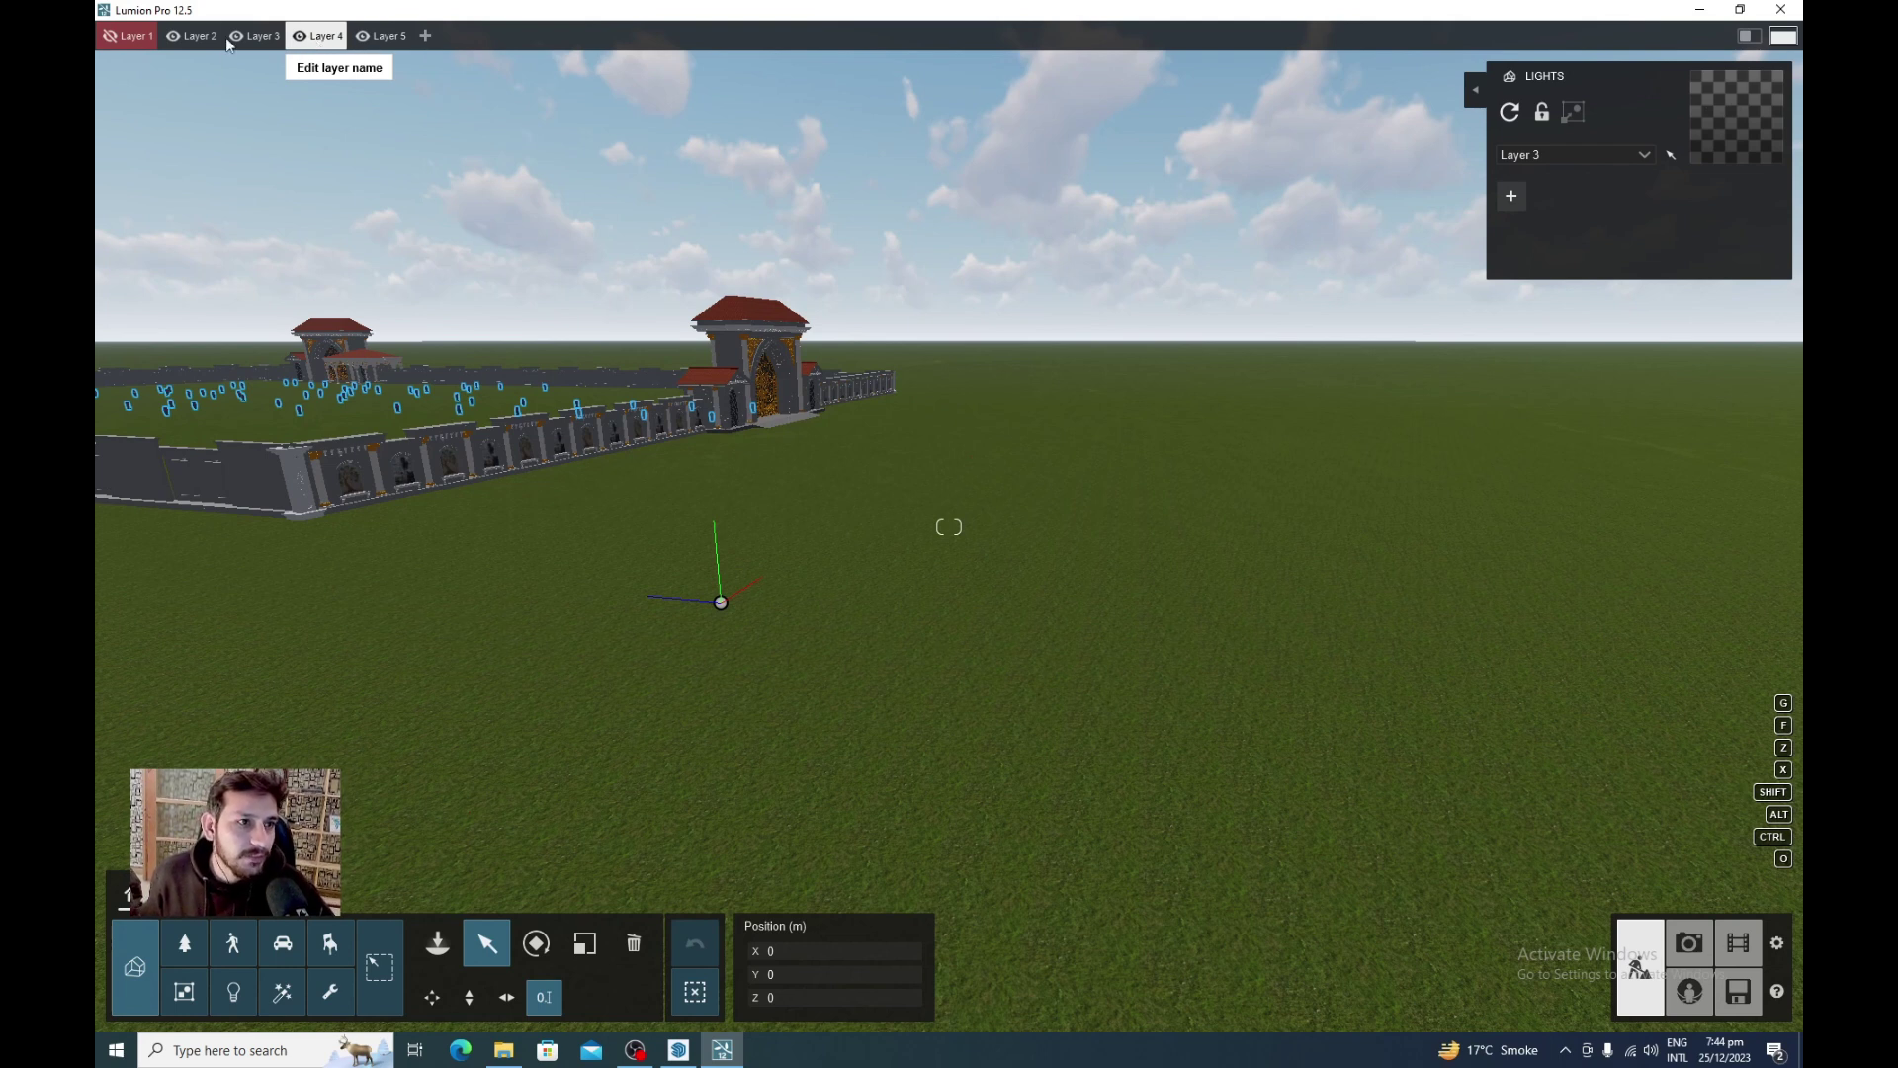
click(110, 35)
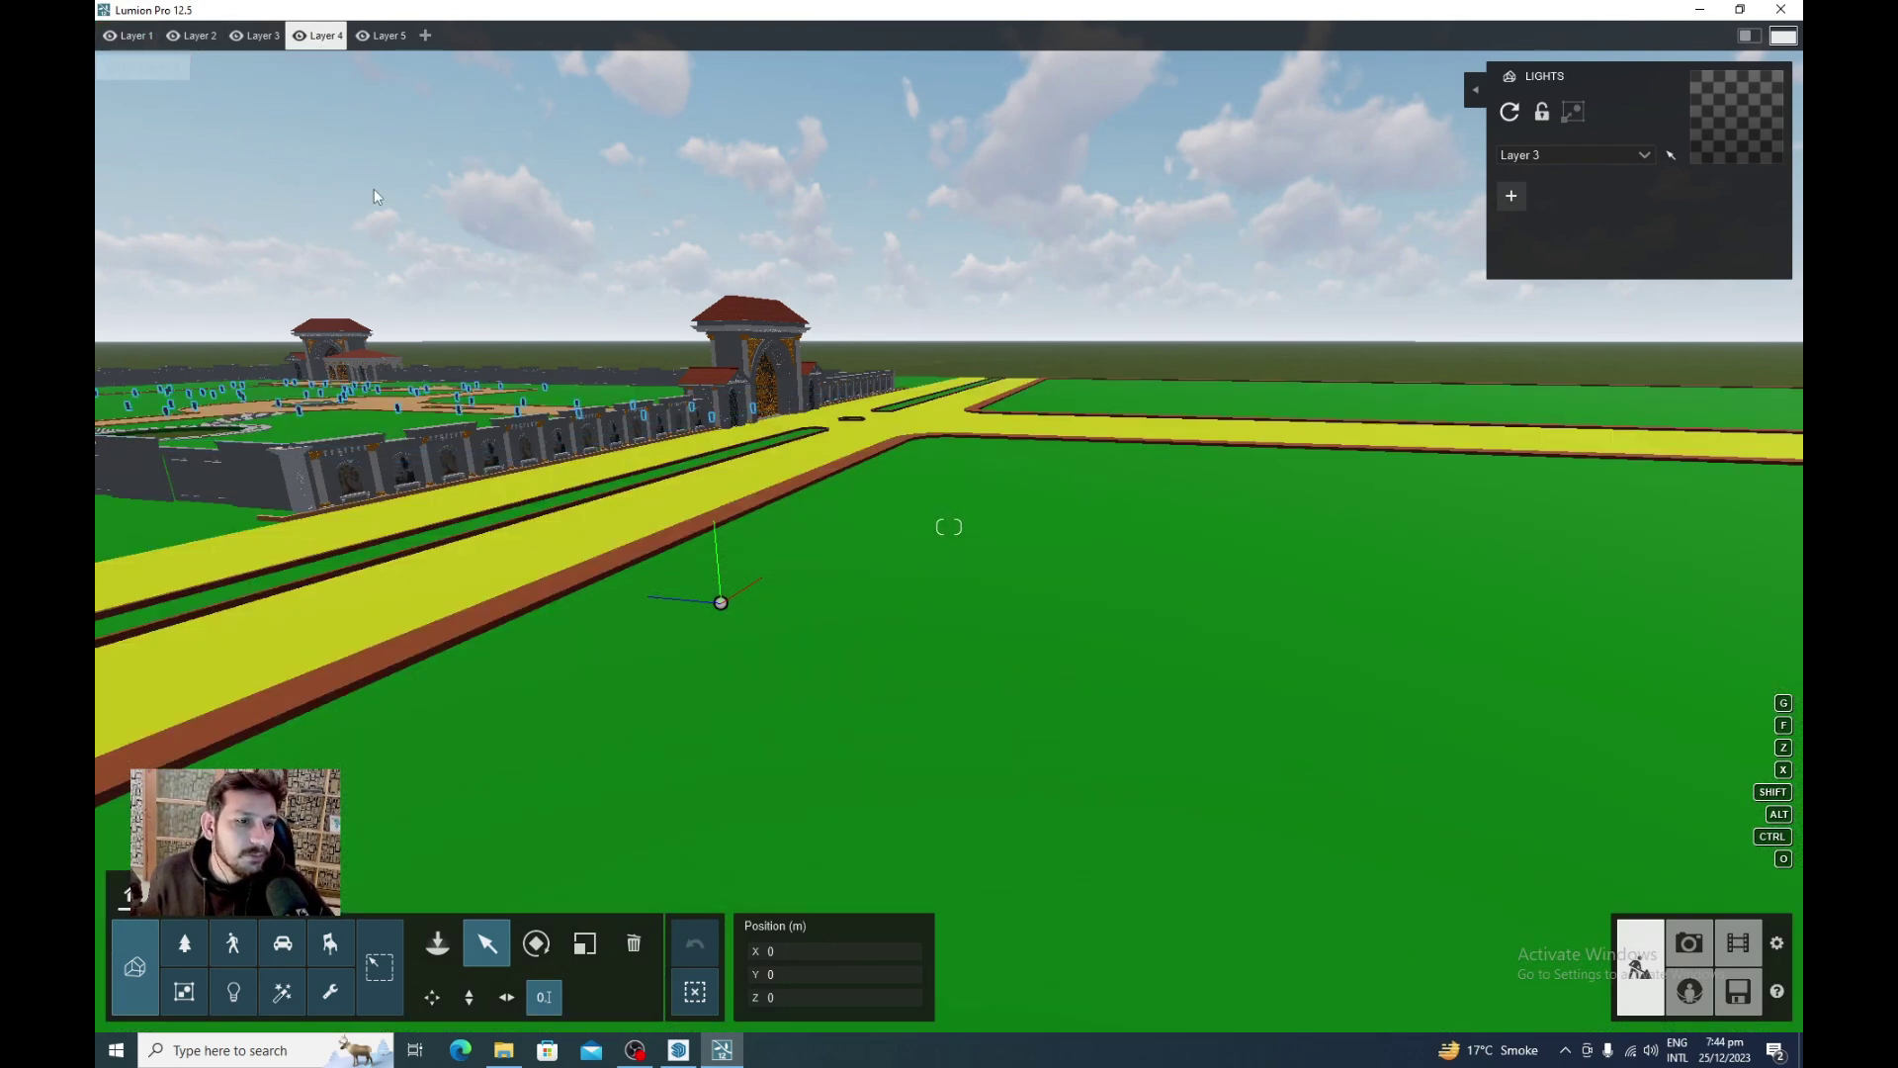
key(w)
key(w)
key(w)
key(q)
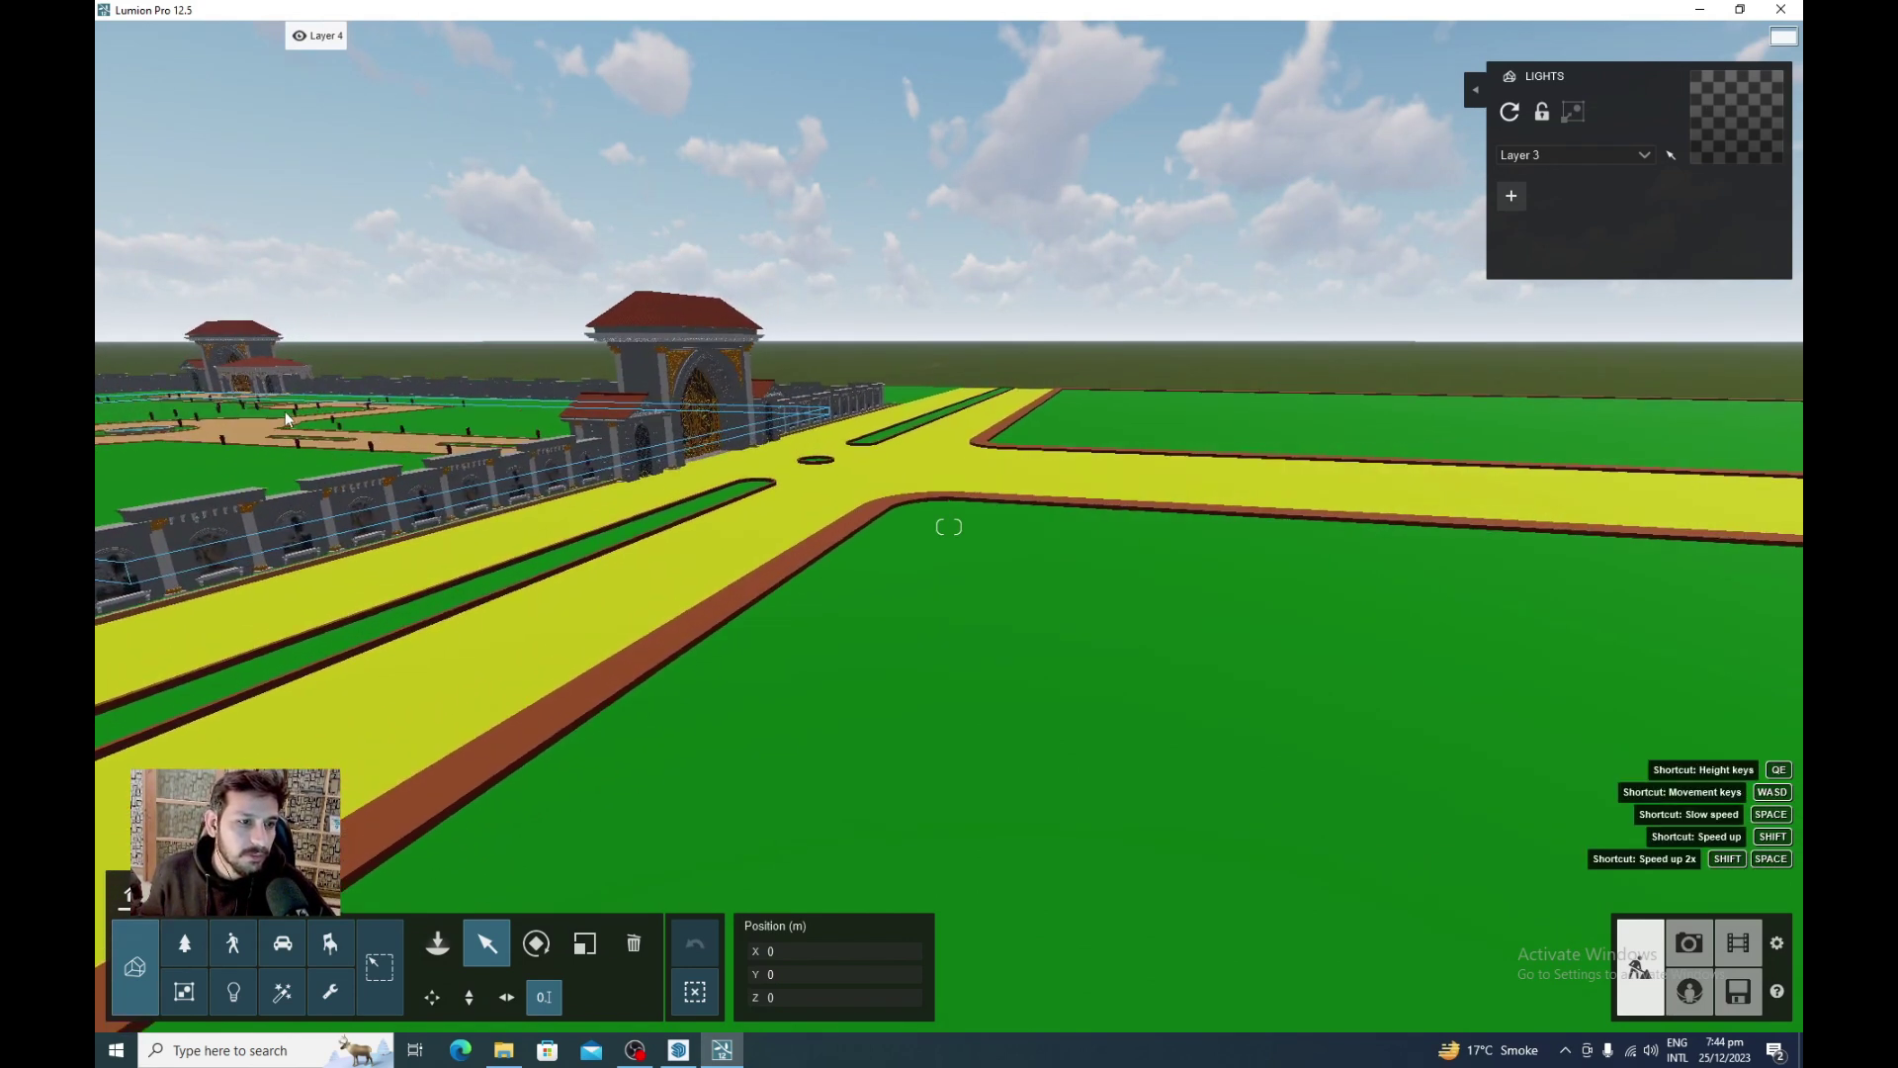
key(w)
key(q)
right_drag(285, 411, 747, 341)
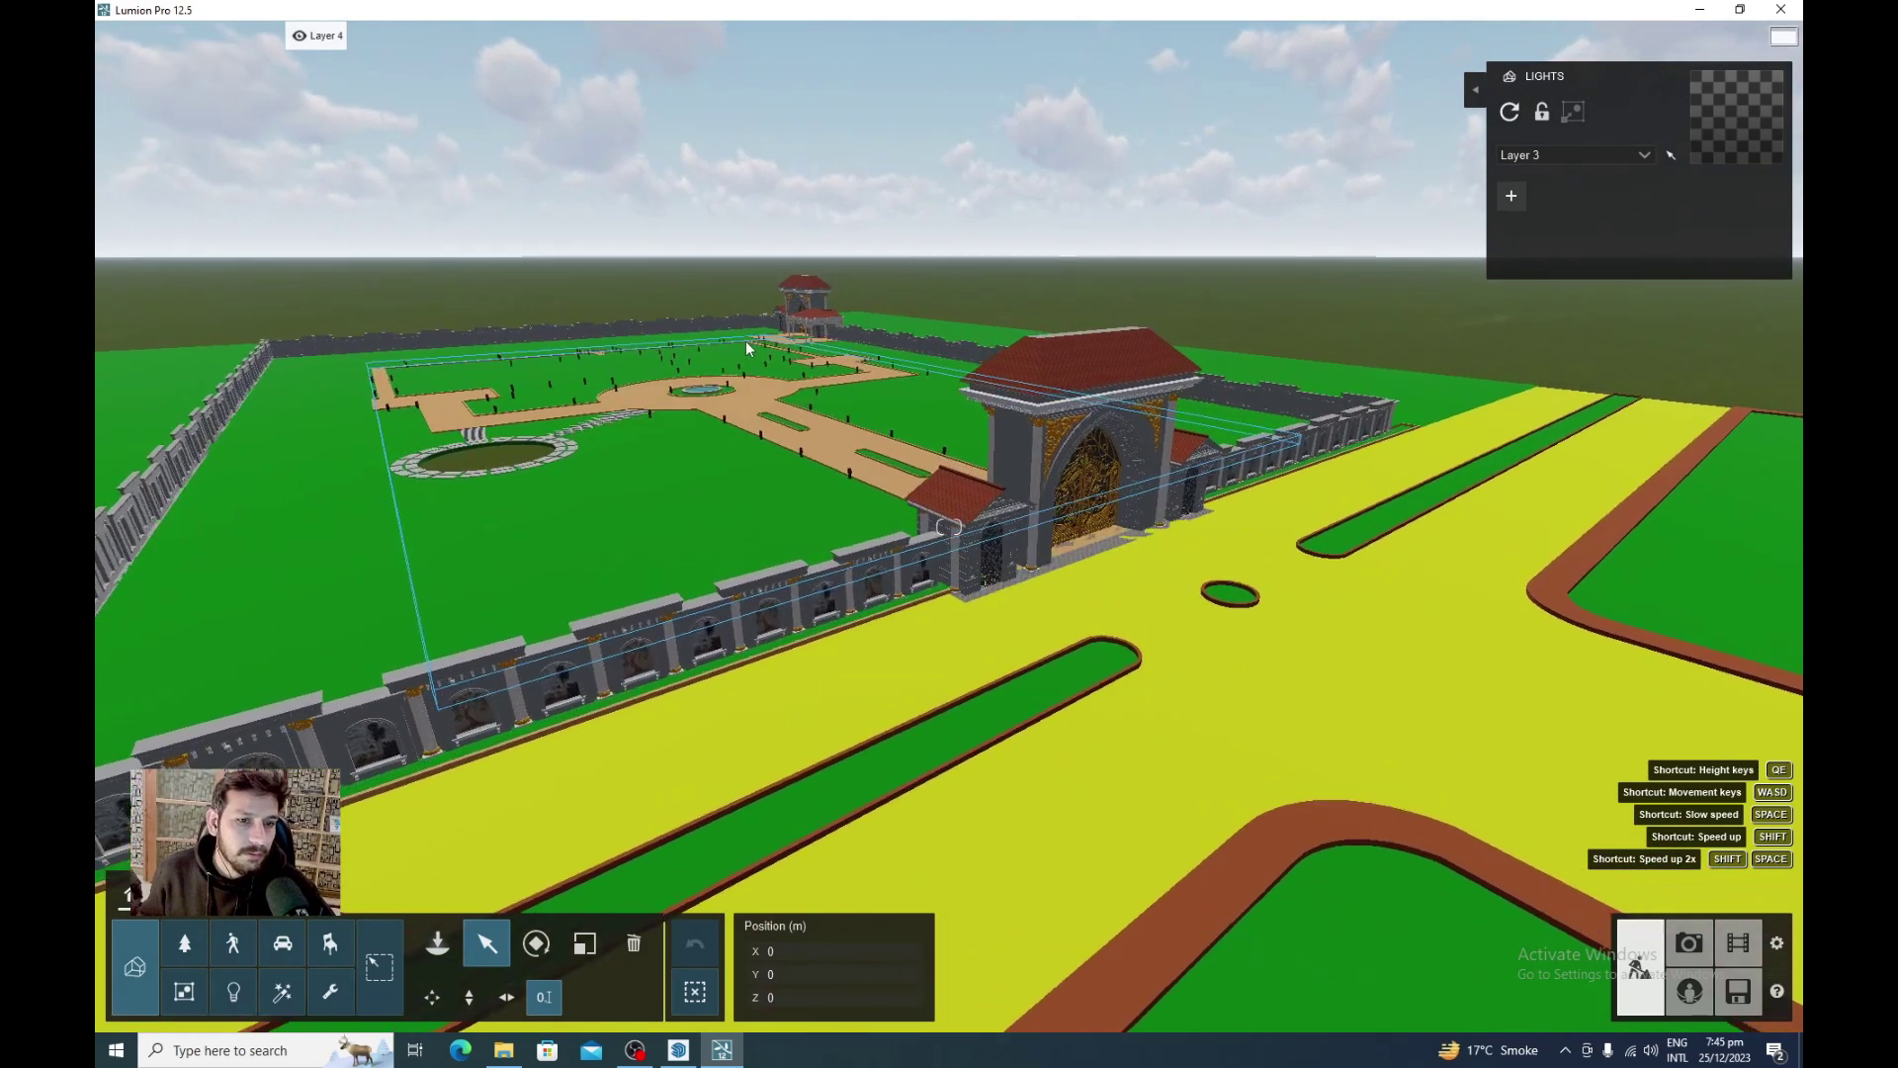
key(w)
right_drag(649, 433, 807, 555)
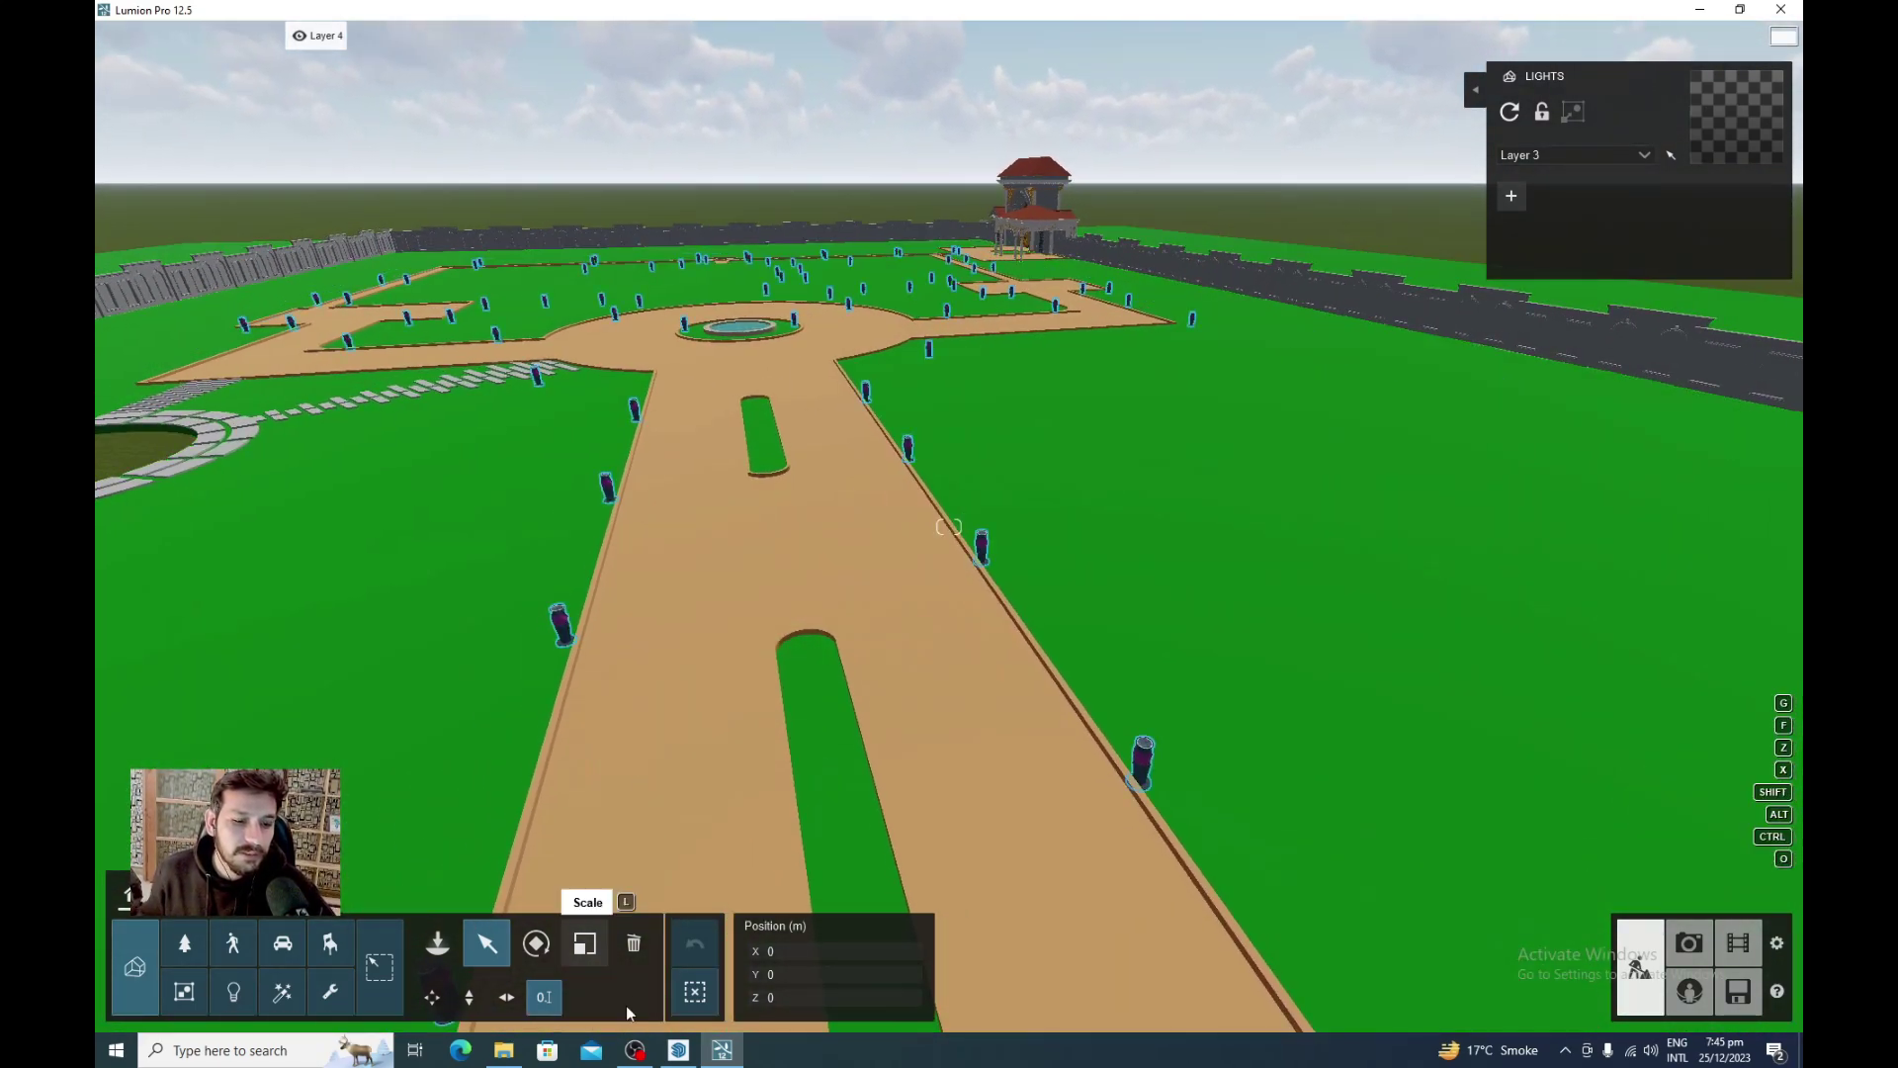
- Switch to SketchUp to look over the main building in the OPTION I model, and return to Lumion
click(678, 1049)
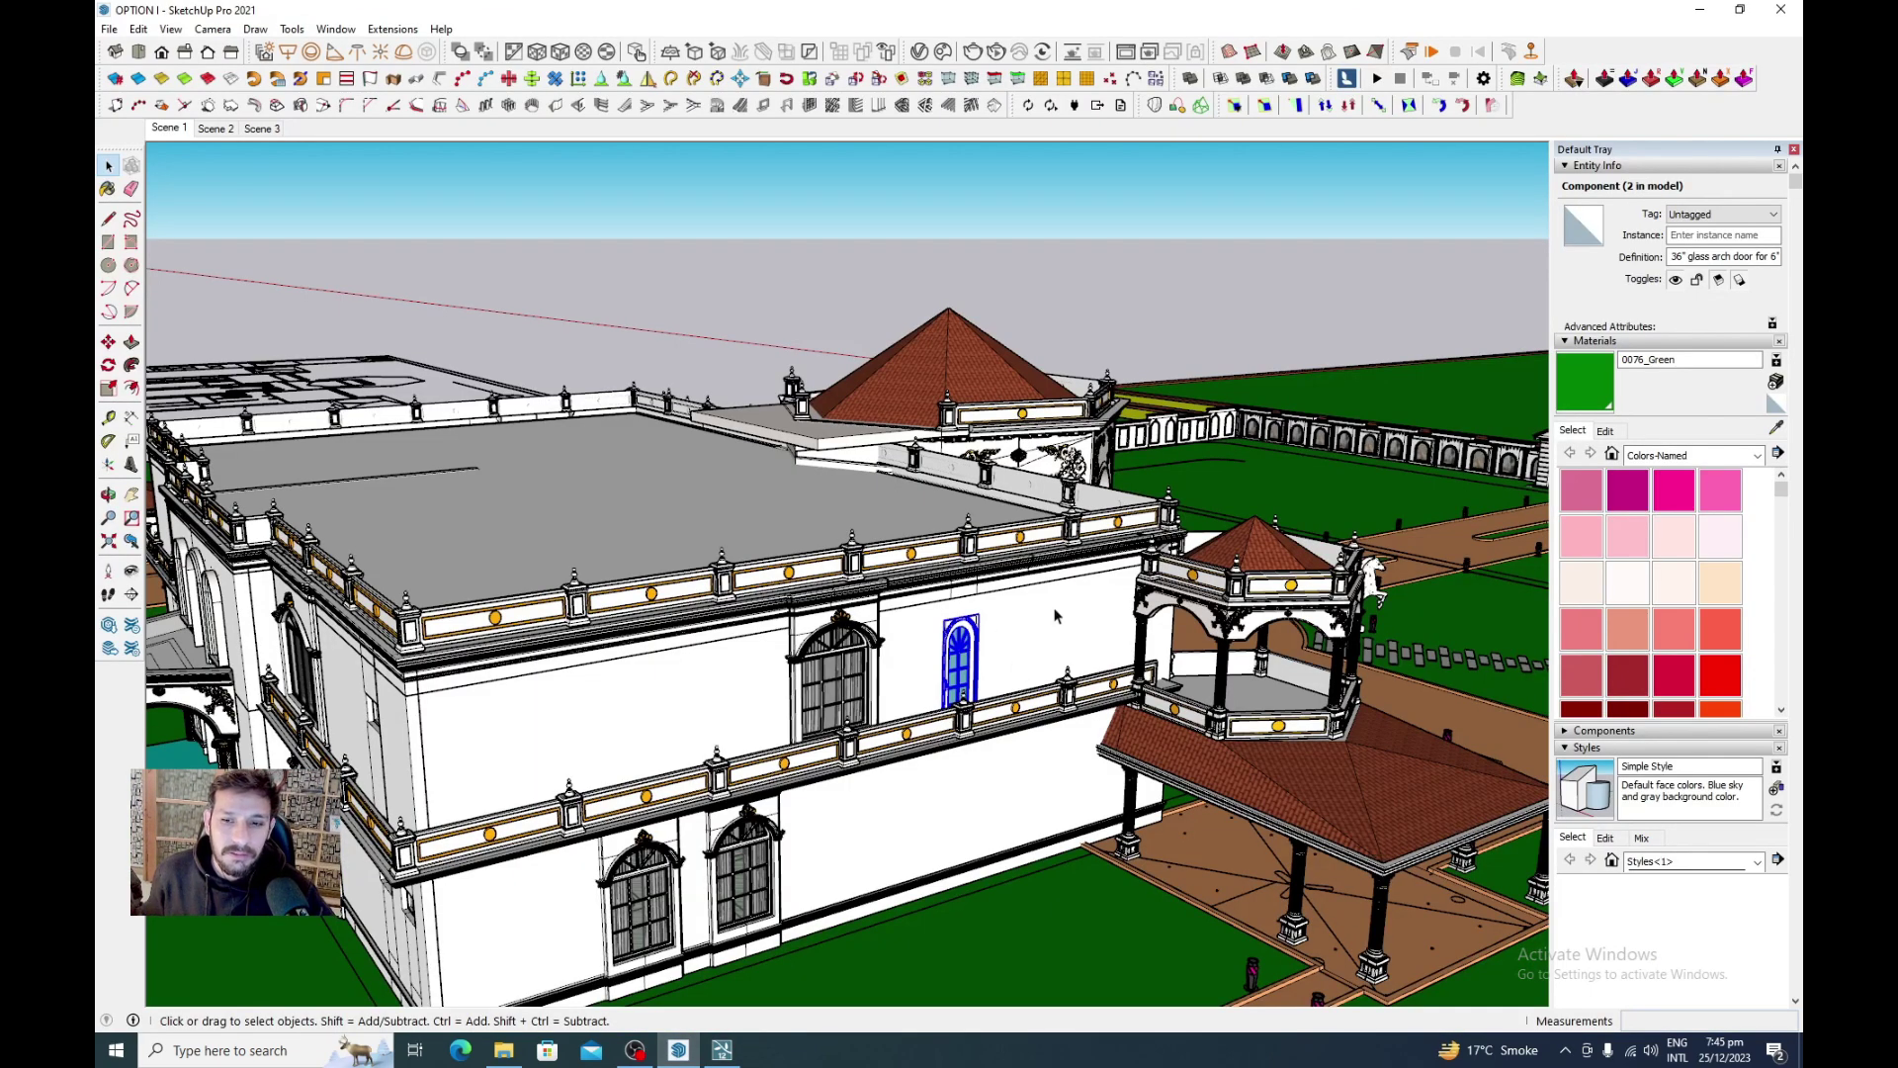
scroll(1434, 530, down, 5)
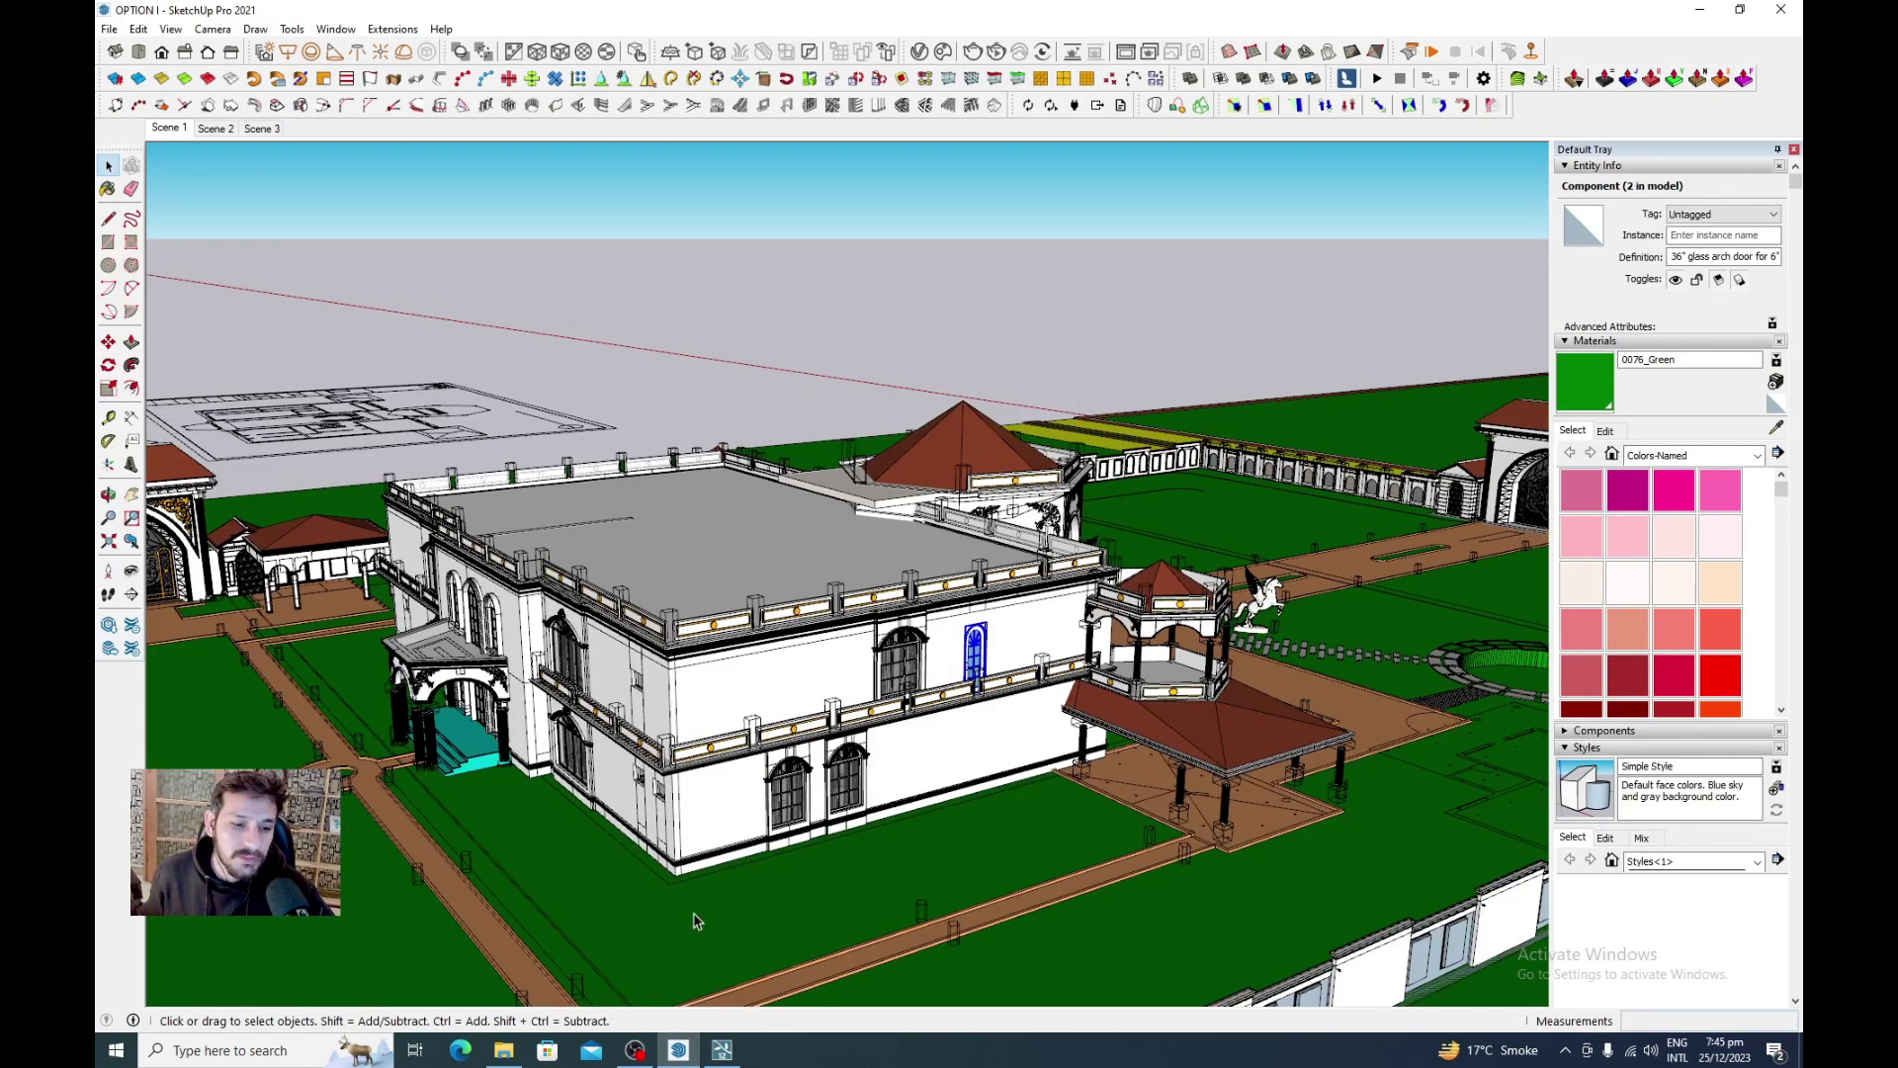
click(722, 1050)
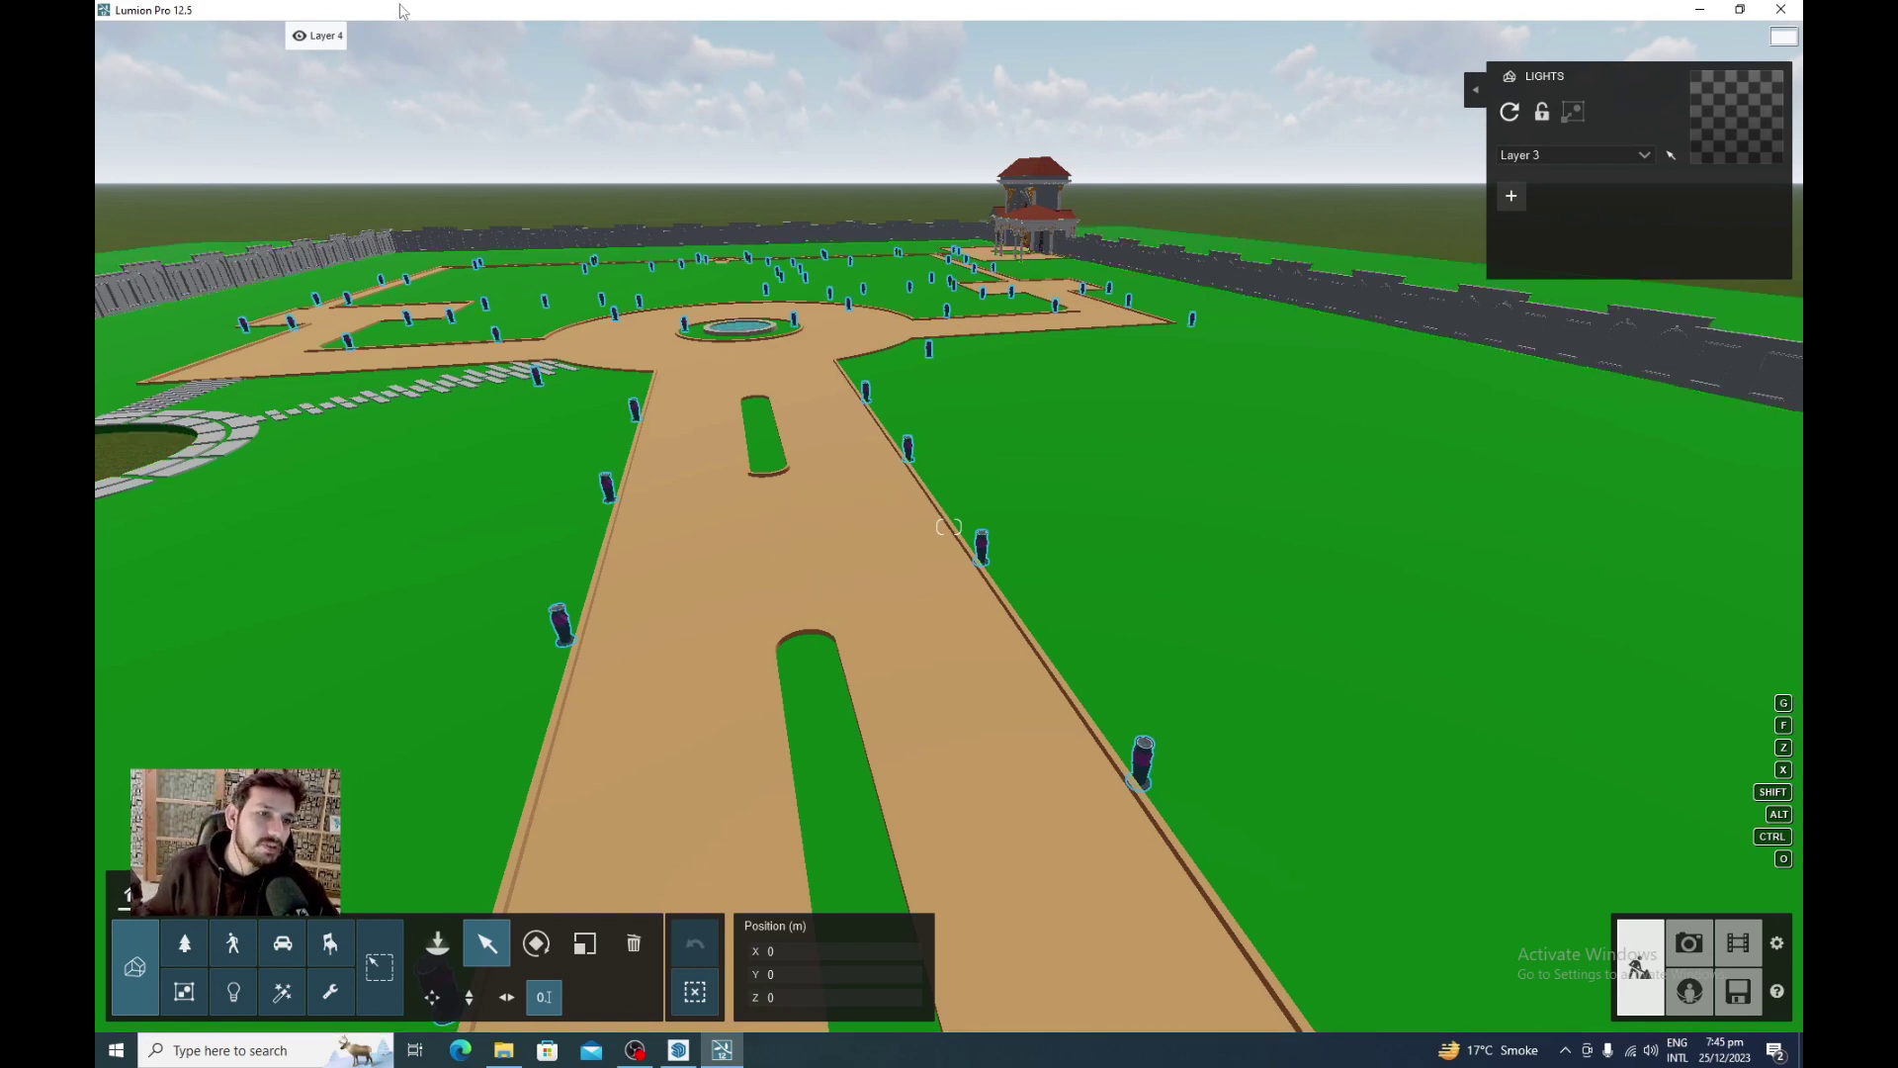
- Make Layer 5 the active layer and hide Layers 1 to 4
mouse_move(377, 38)
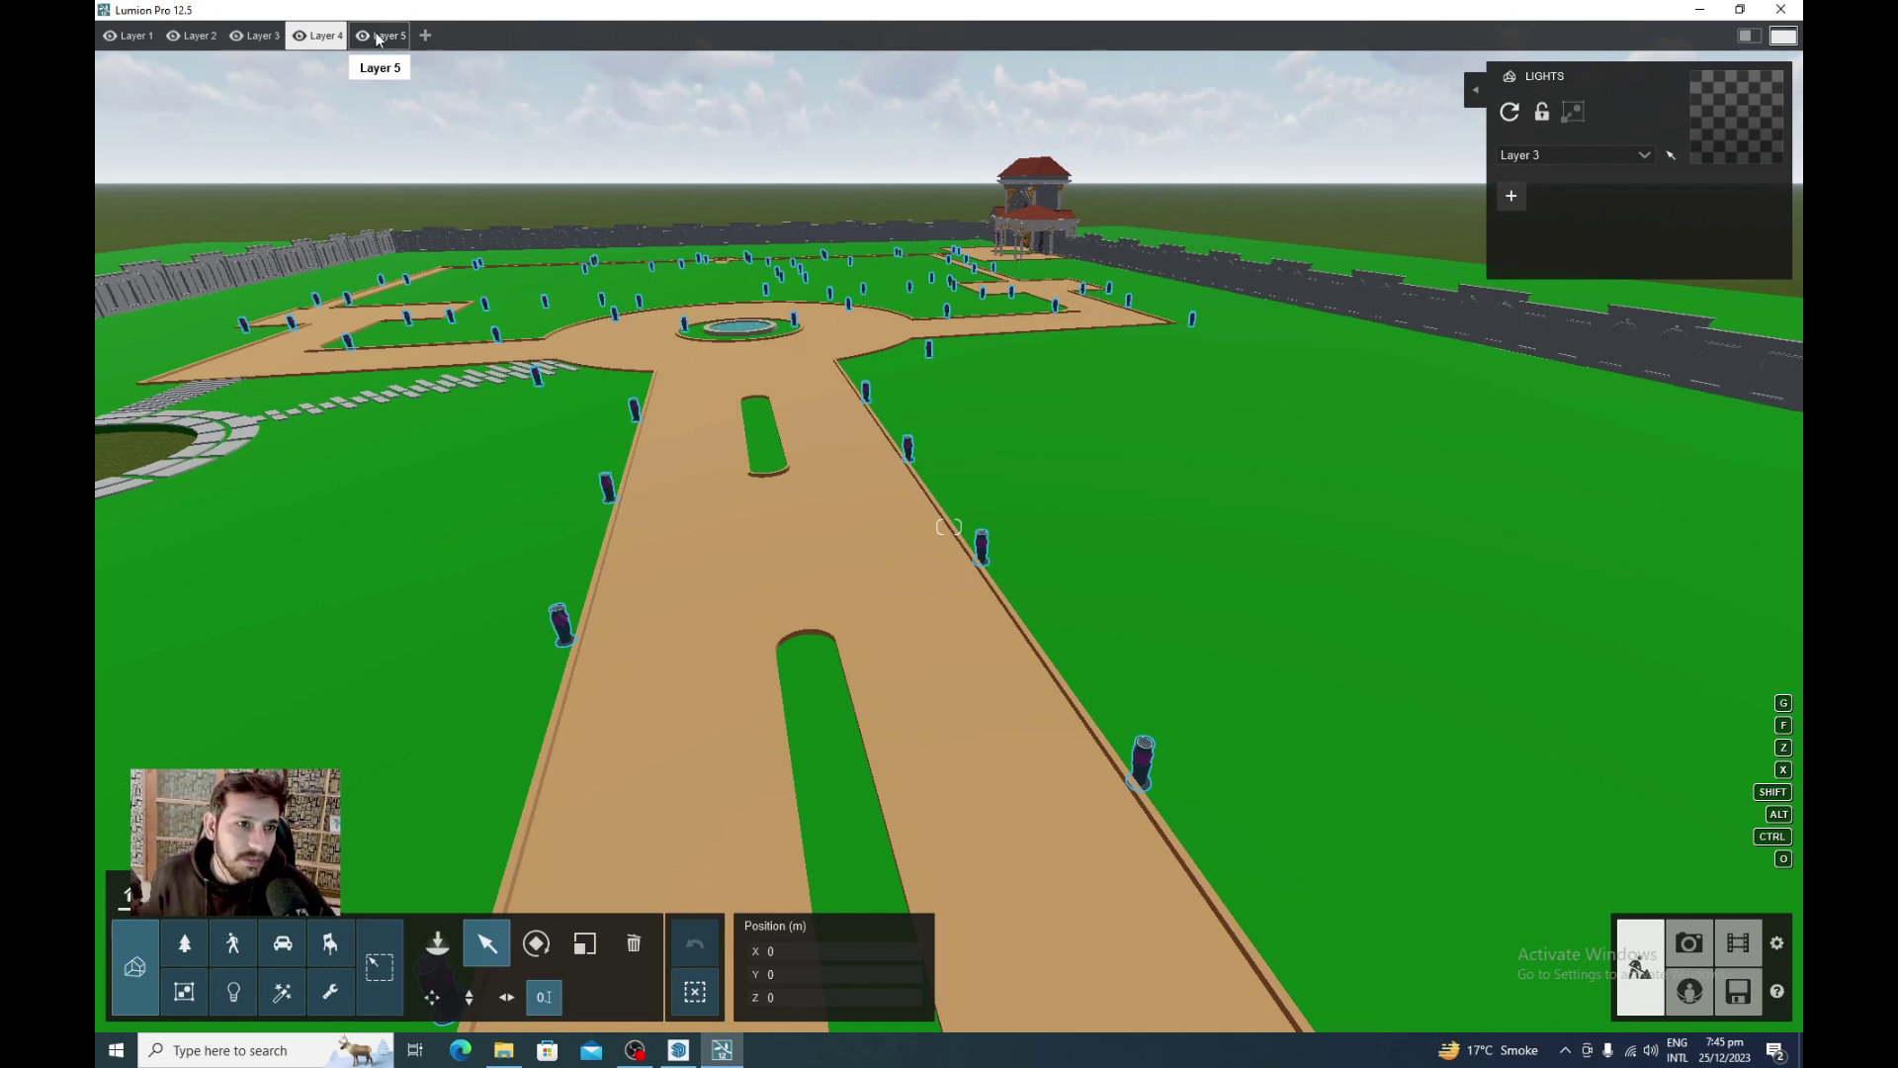
click(380, 37)
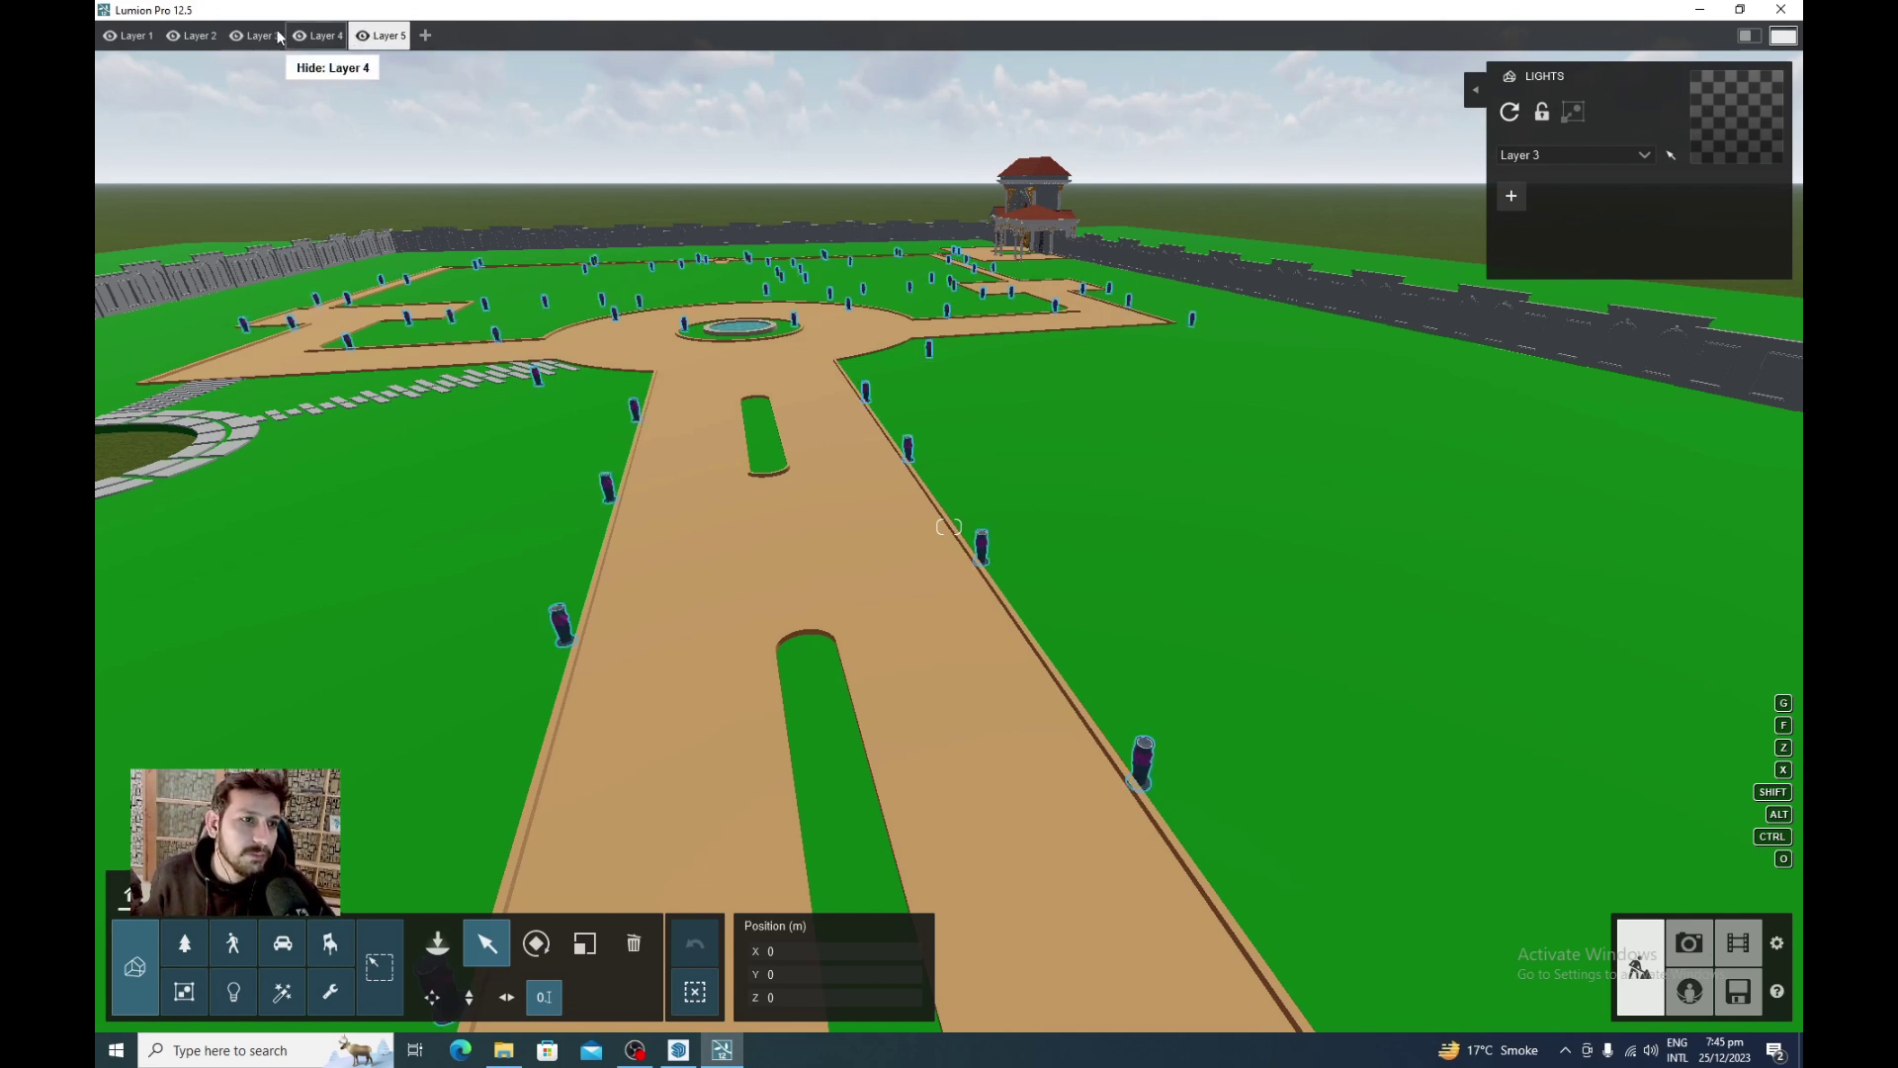
click(298, 36)
click(236, 37)
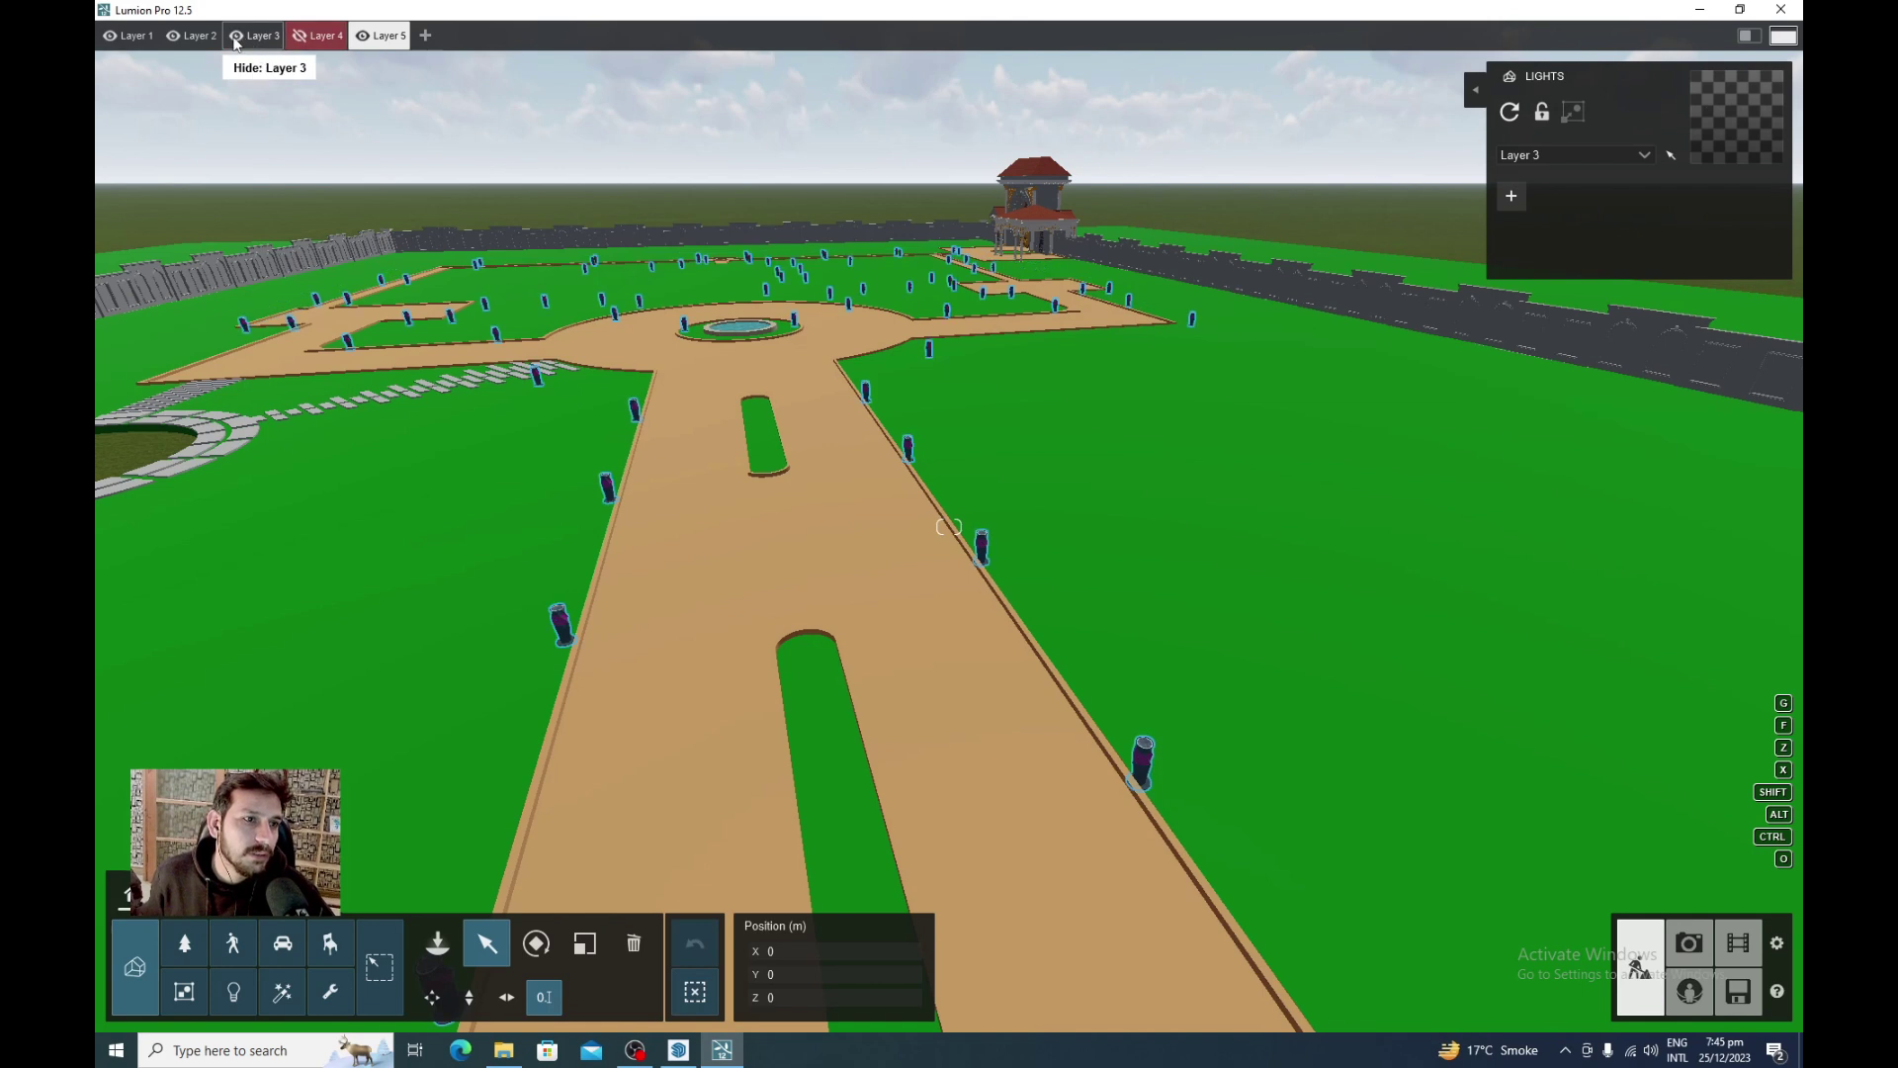
click(175, 36)
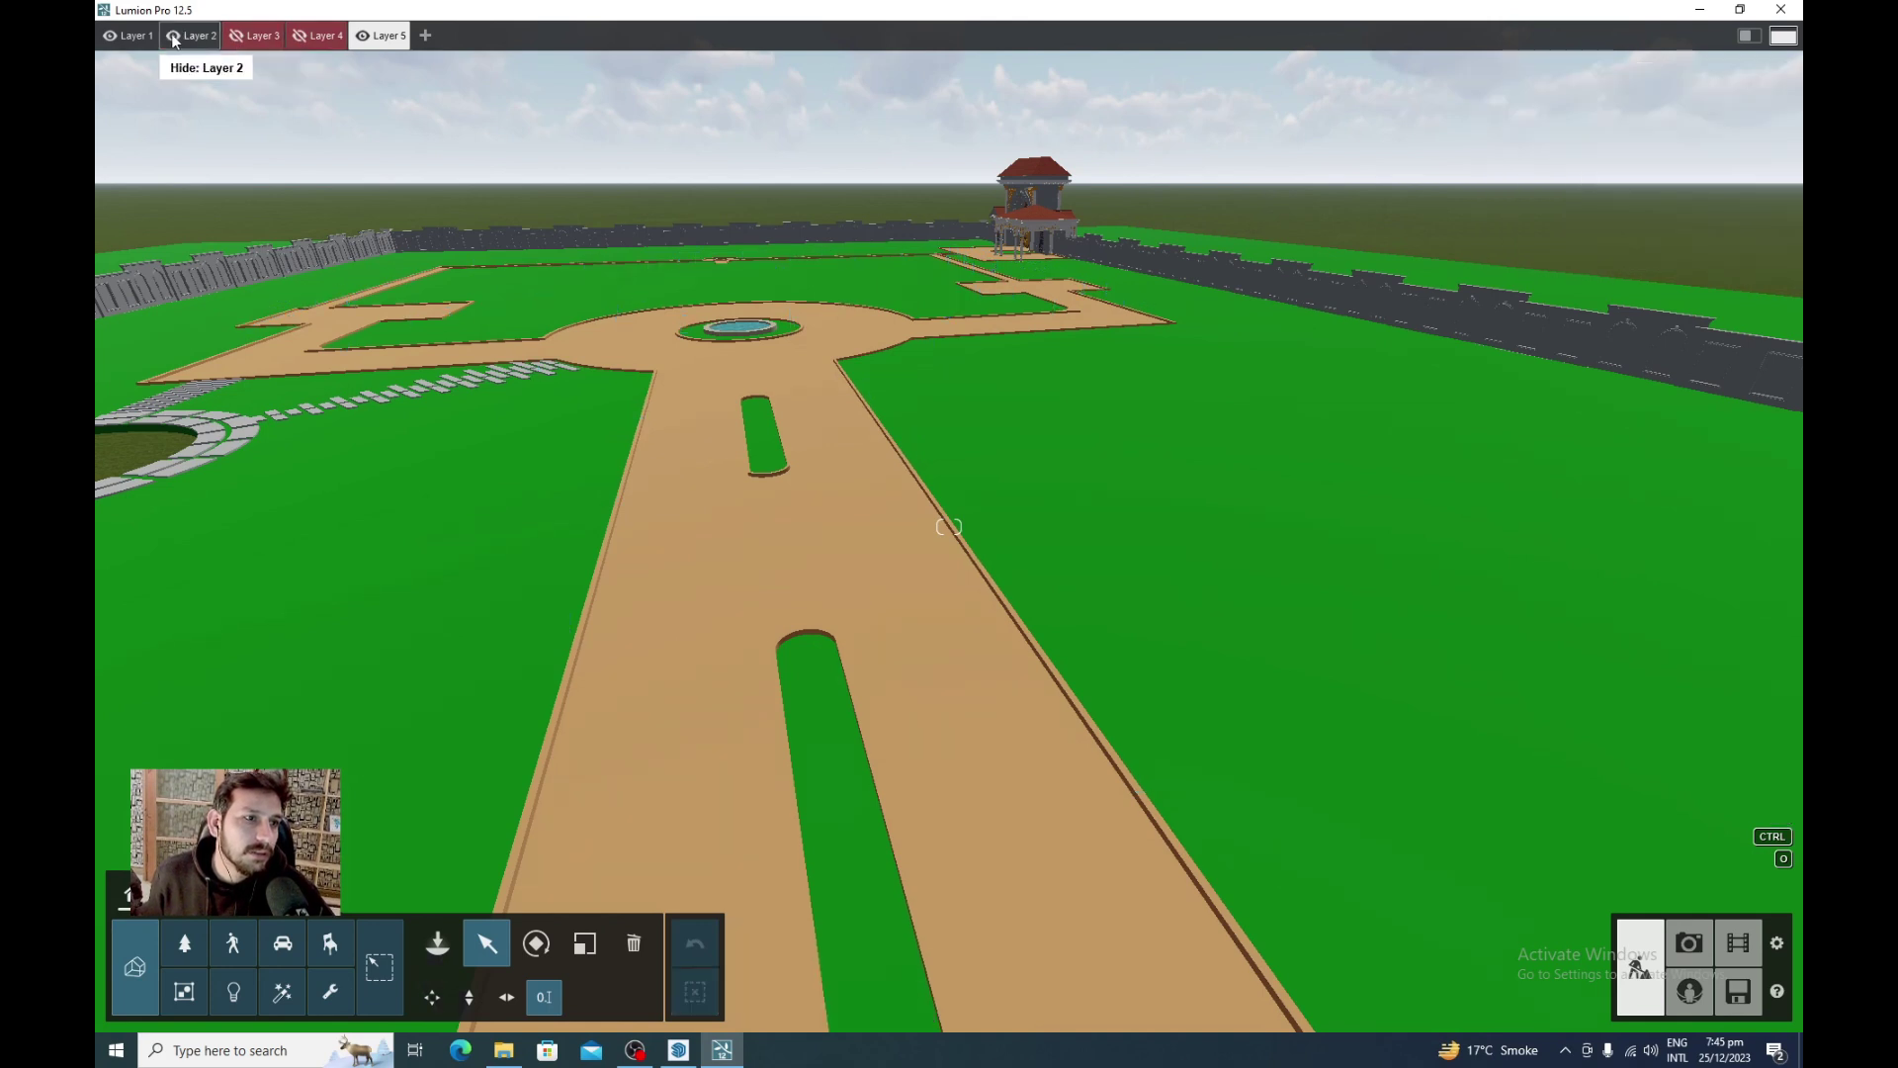
click(111, 37)
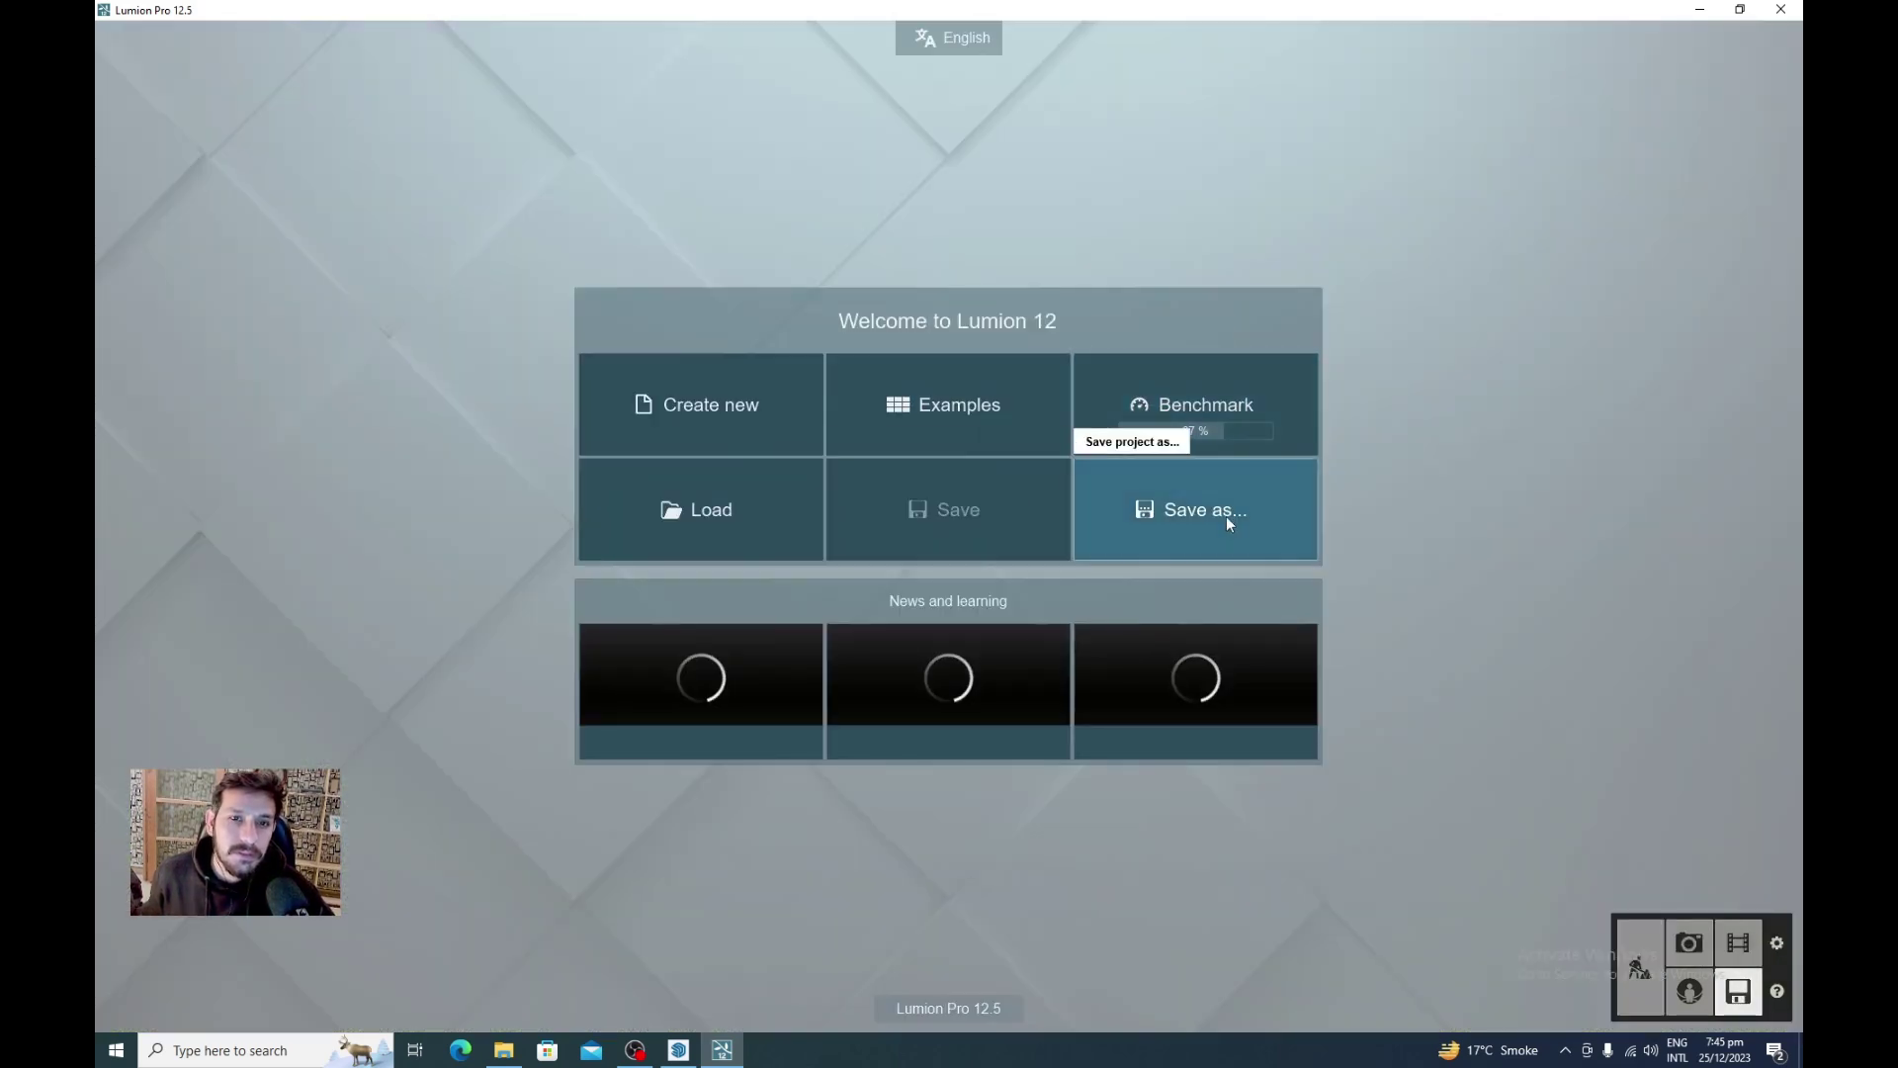
- Save the Lumion project as OPTION 08 I
click(1224, 516)
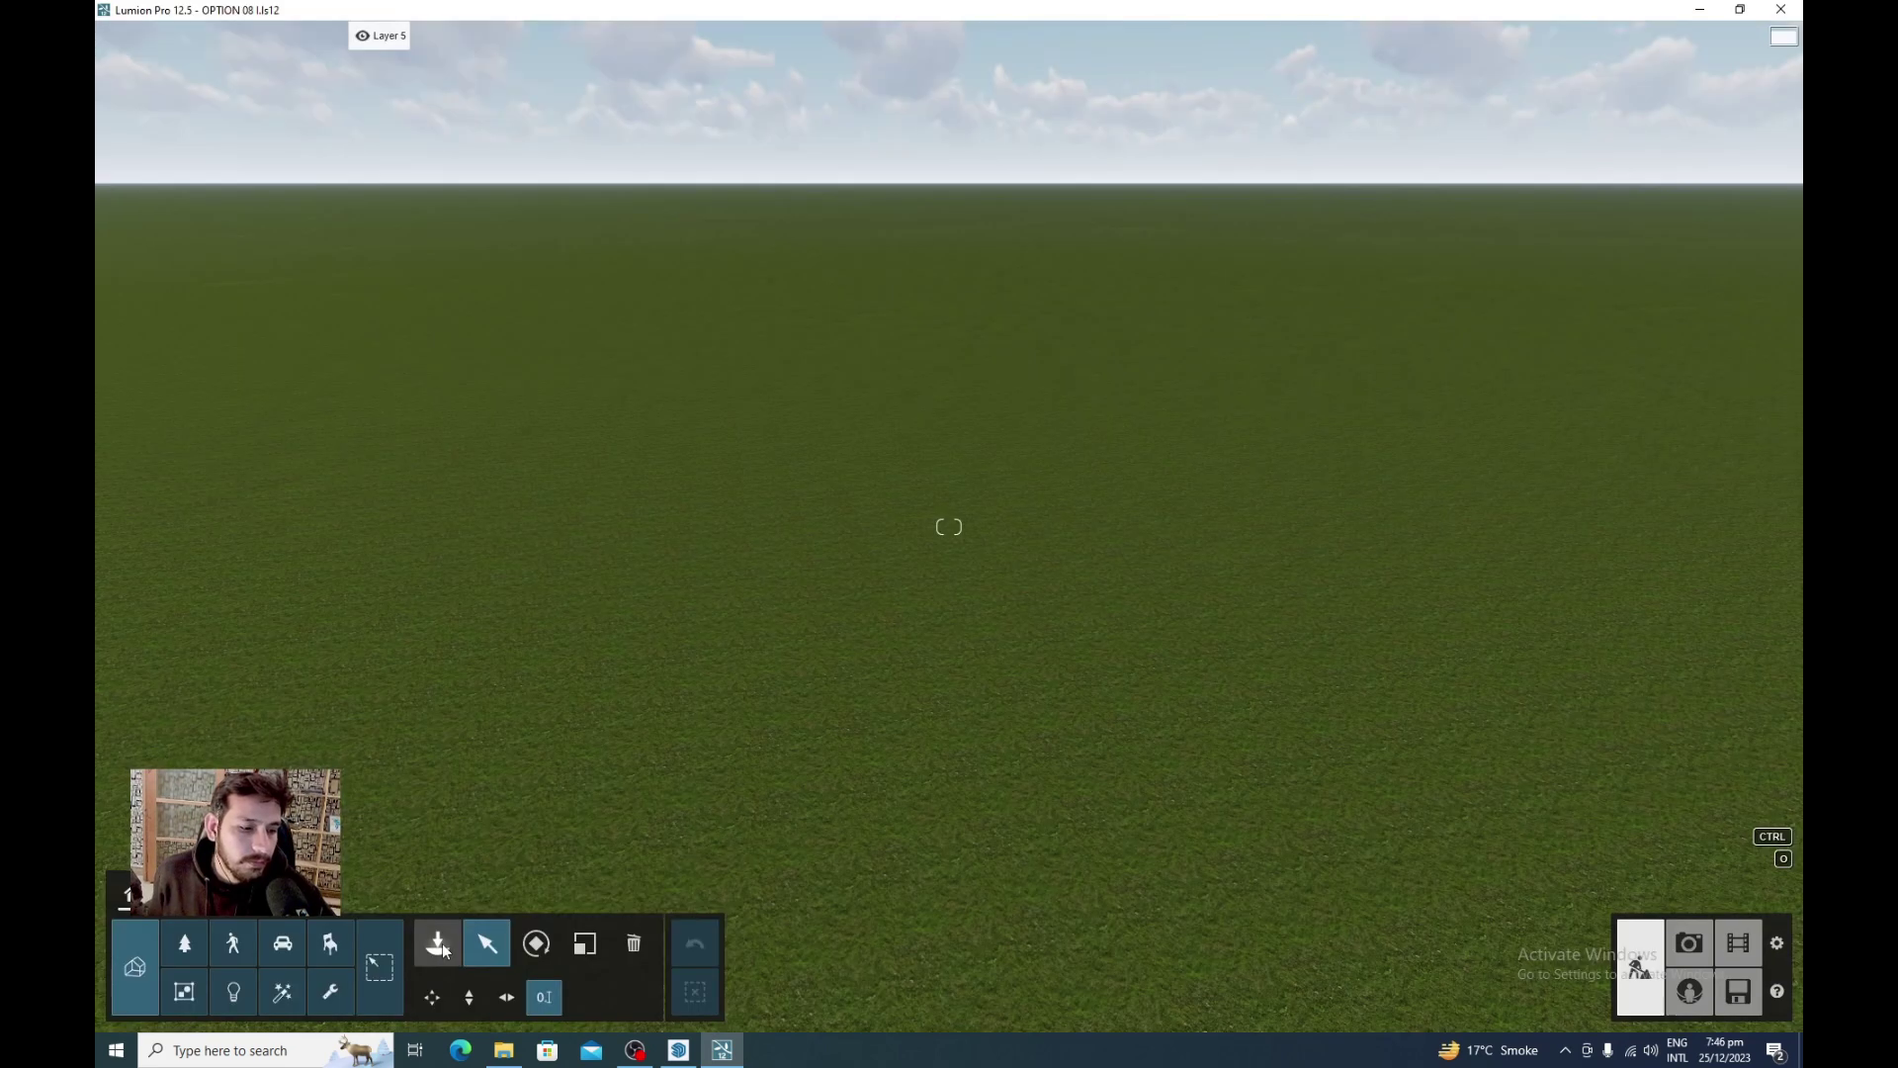
- Import the MAIN BUILDING SketchUp file from the OPTION 08 I folder as a new model and place it on Layer 5
click(439, 943)
click(189, 106)
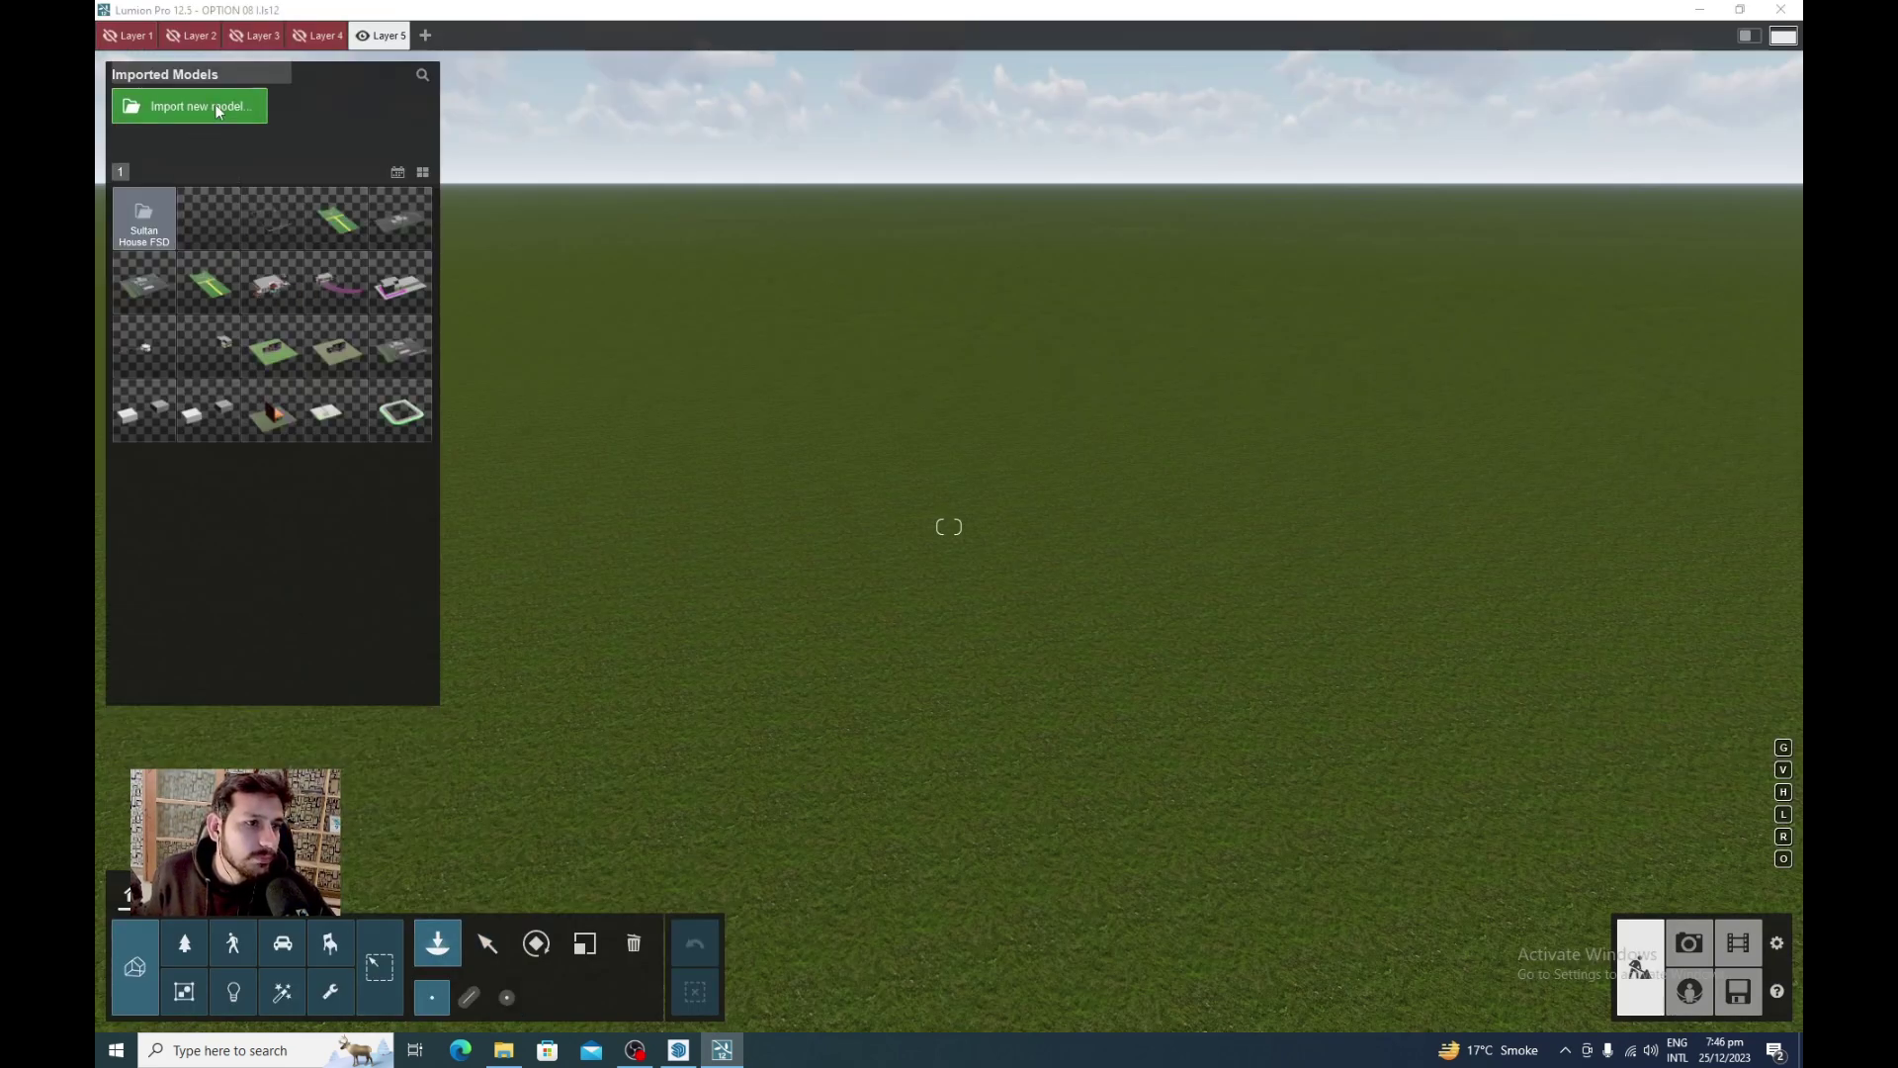
click(601, 183)
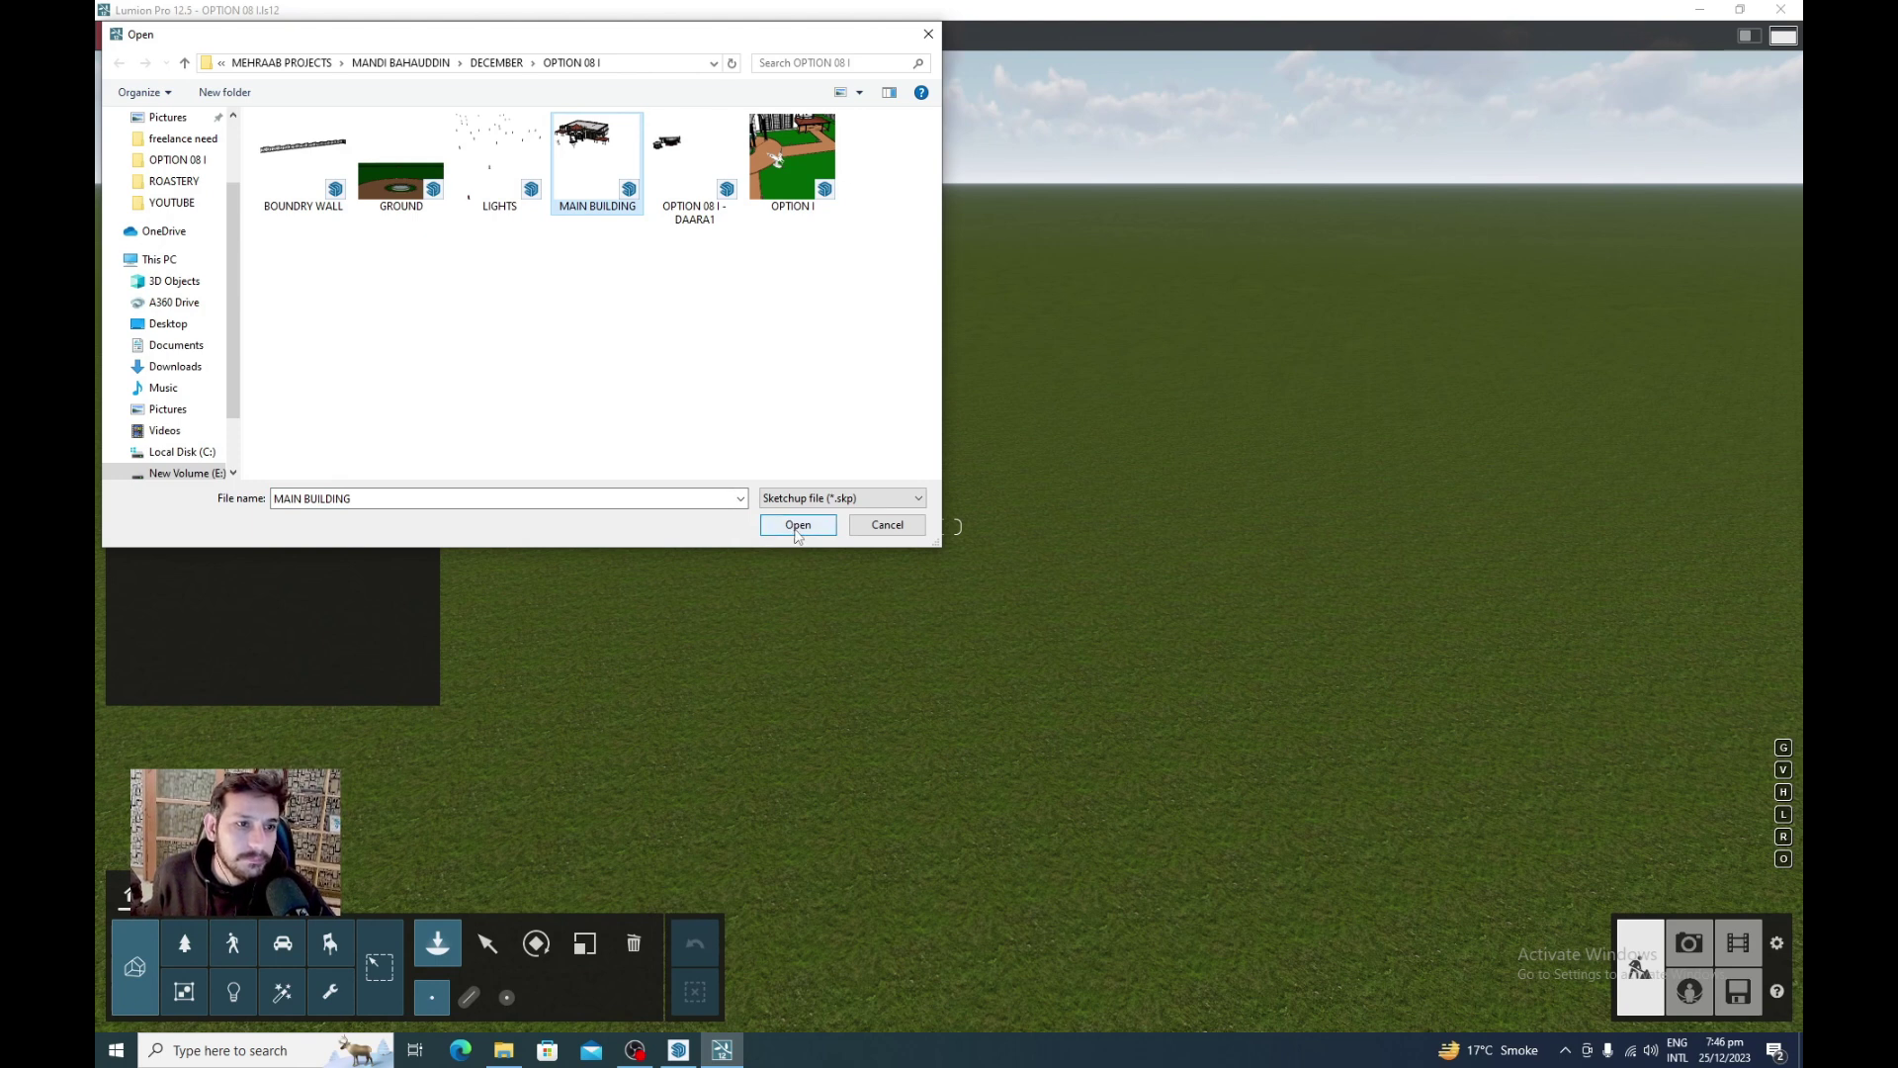
click(797, 525)
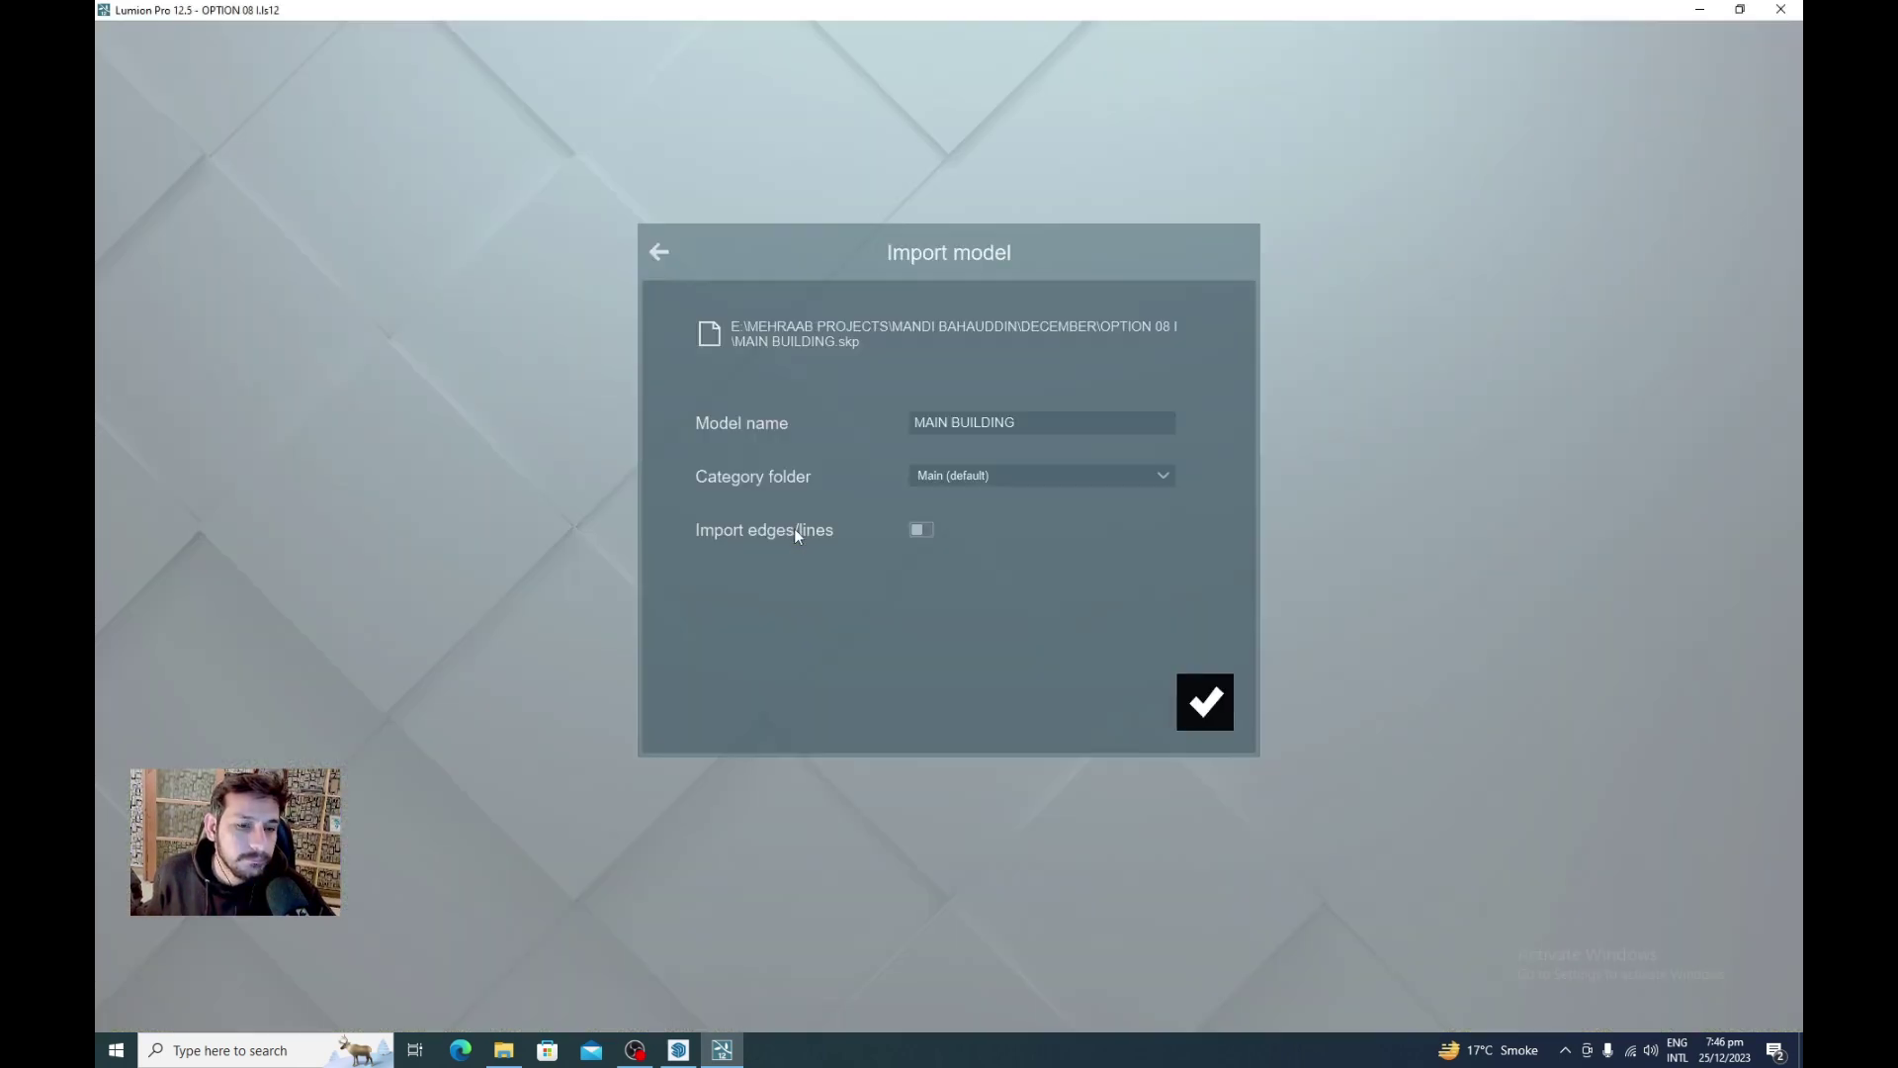
click(1203, 698)
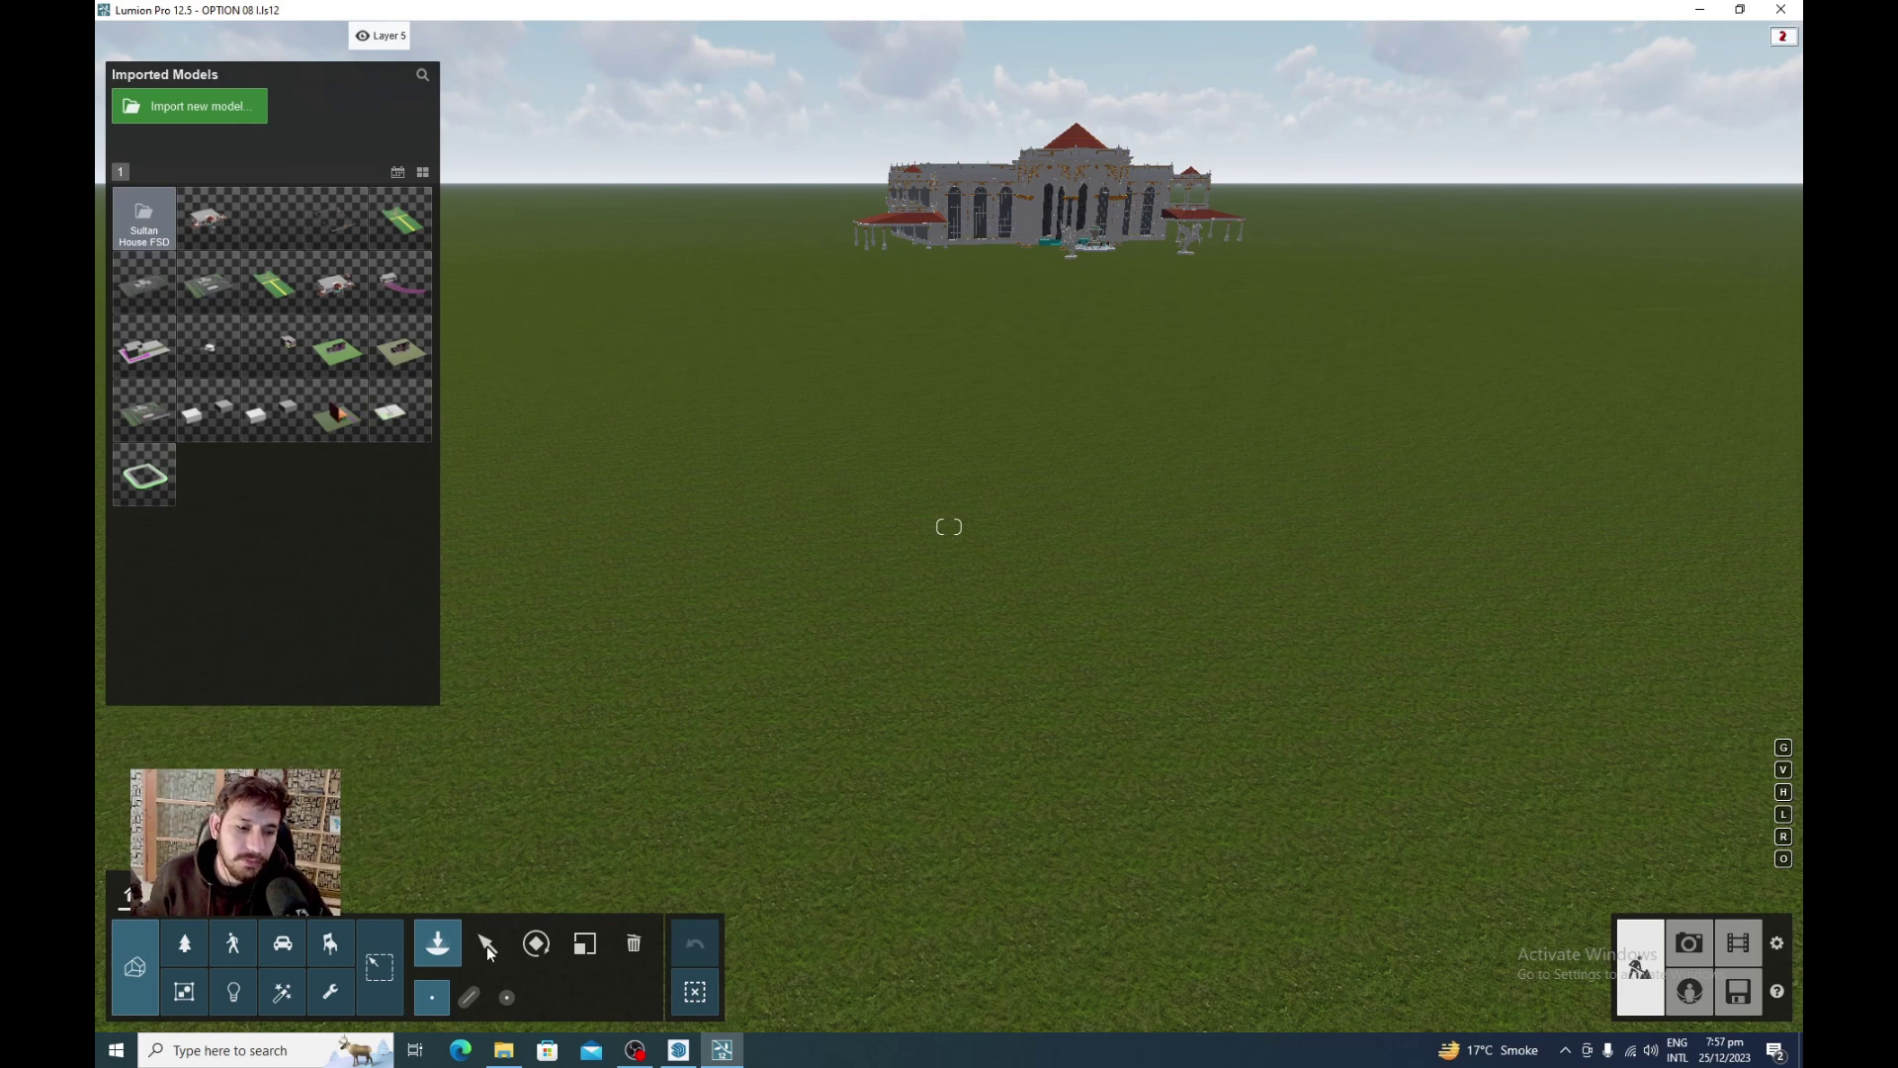
- Select the main building and set its X, Y and Z position to 0 m
click(486, 946)
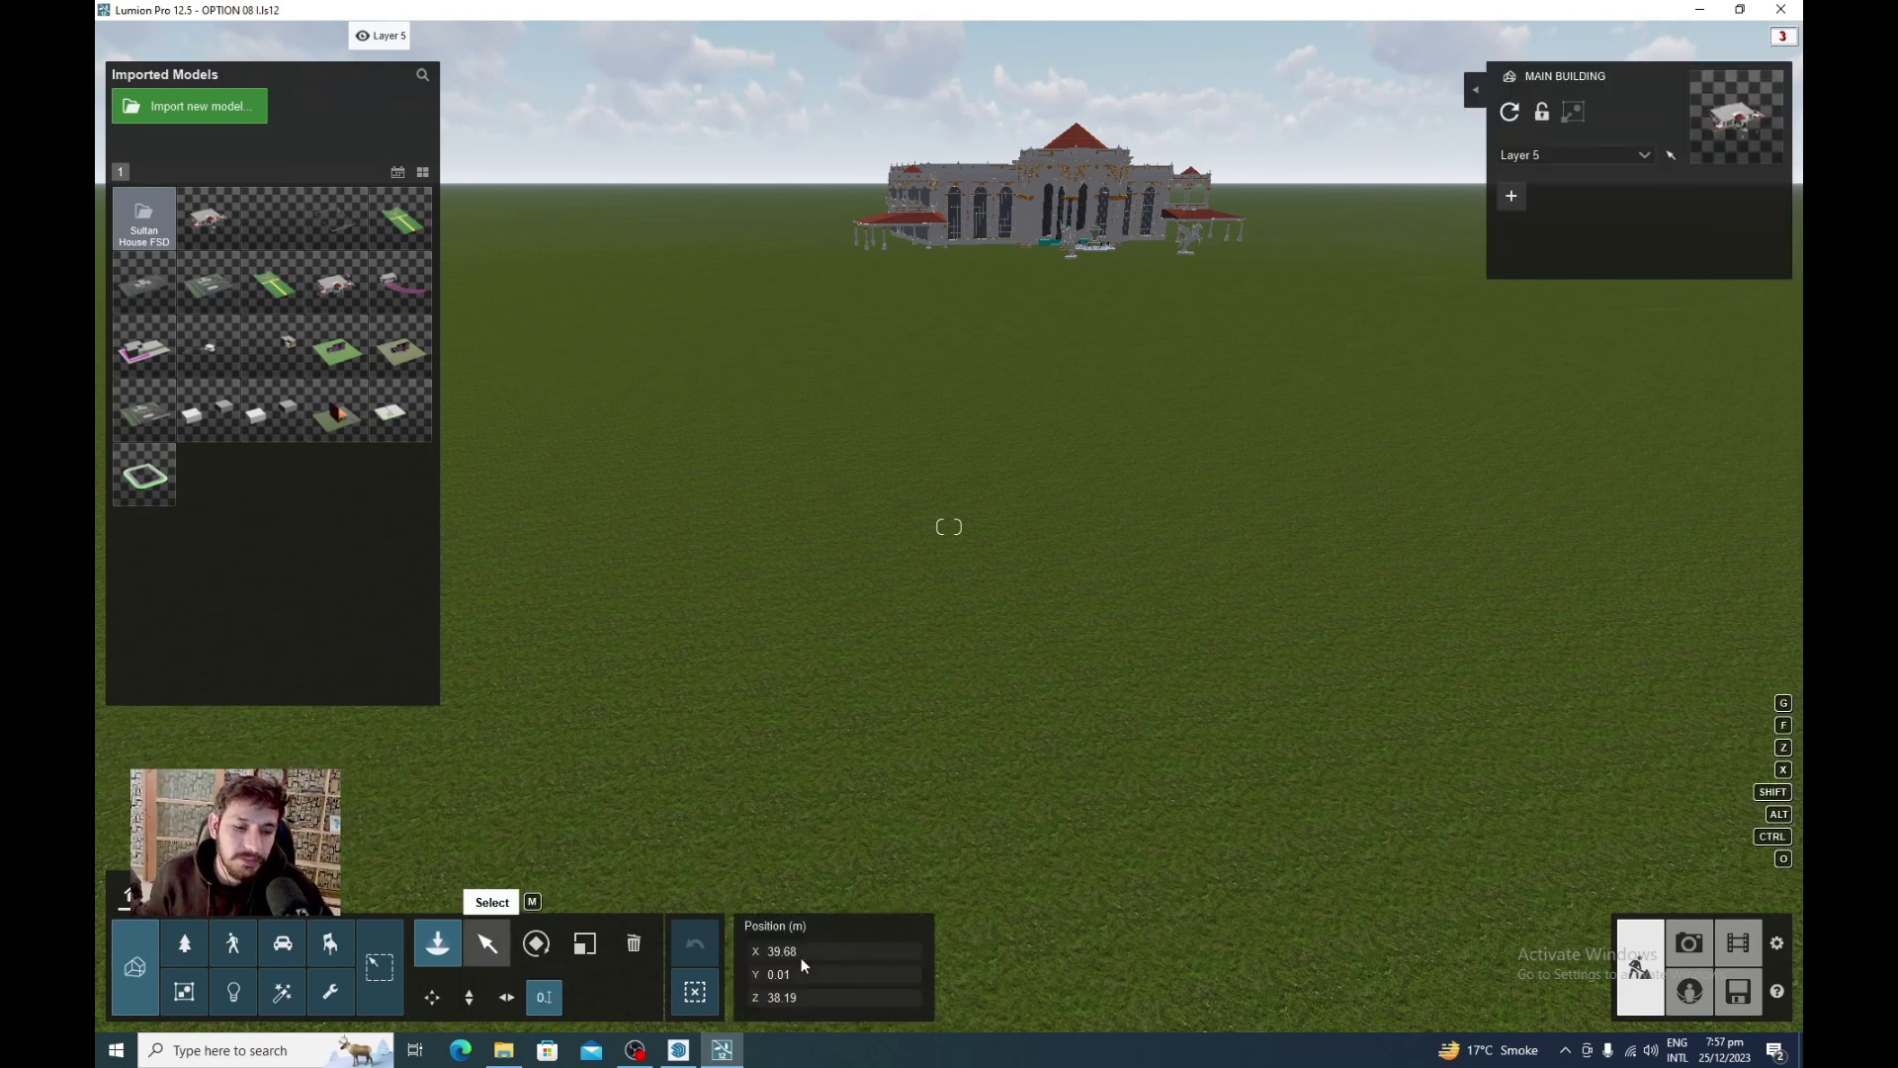
click(801, 951)
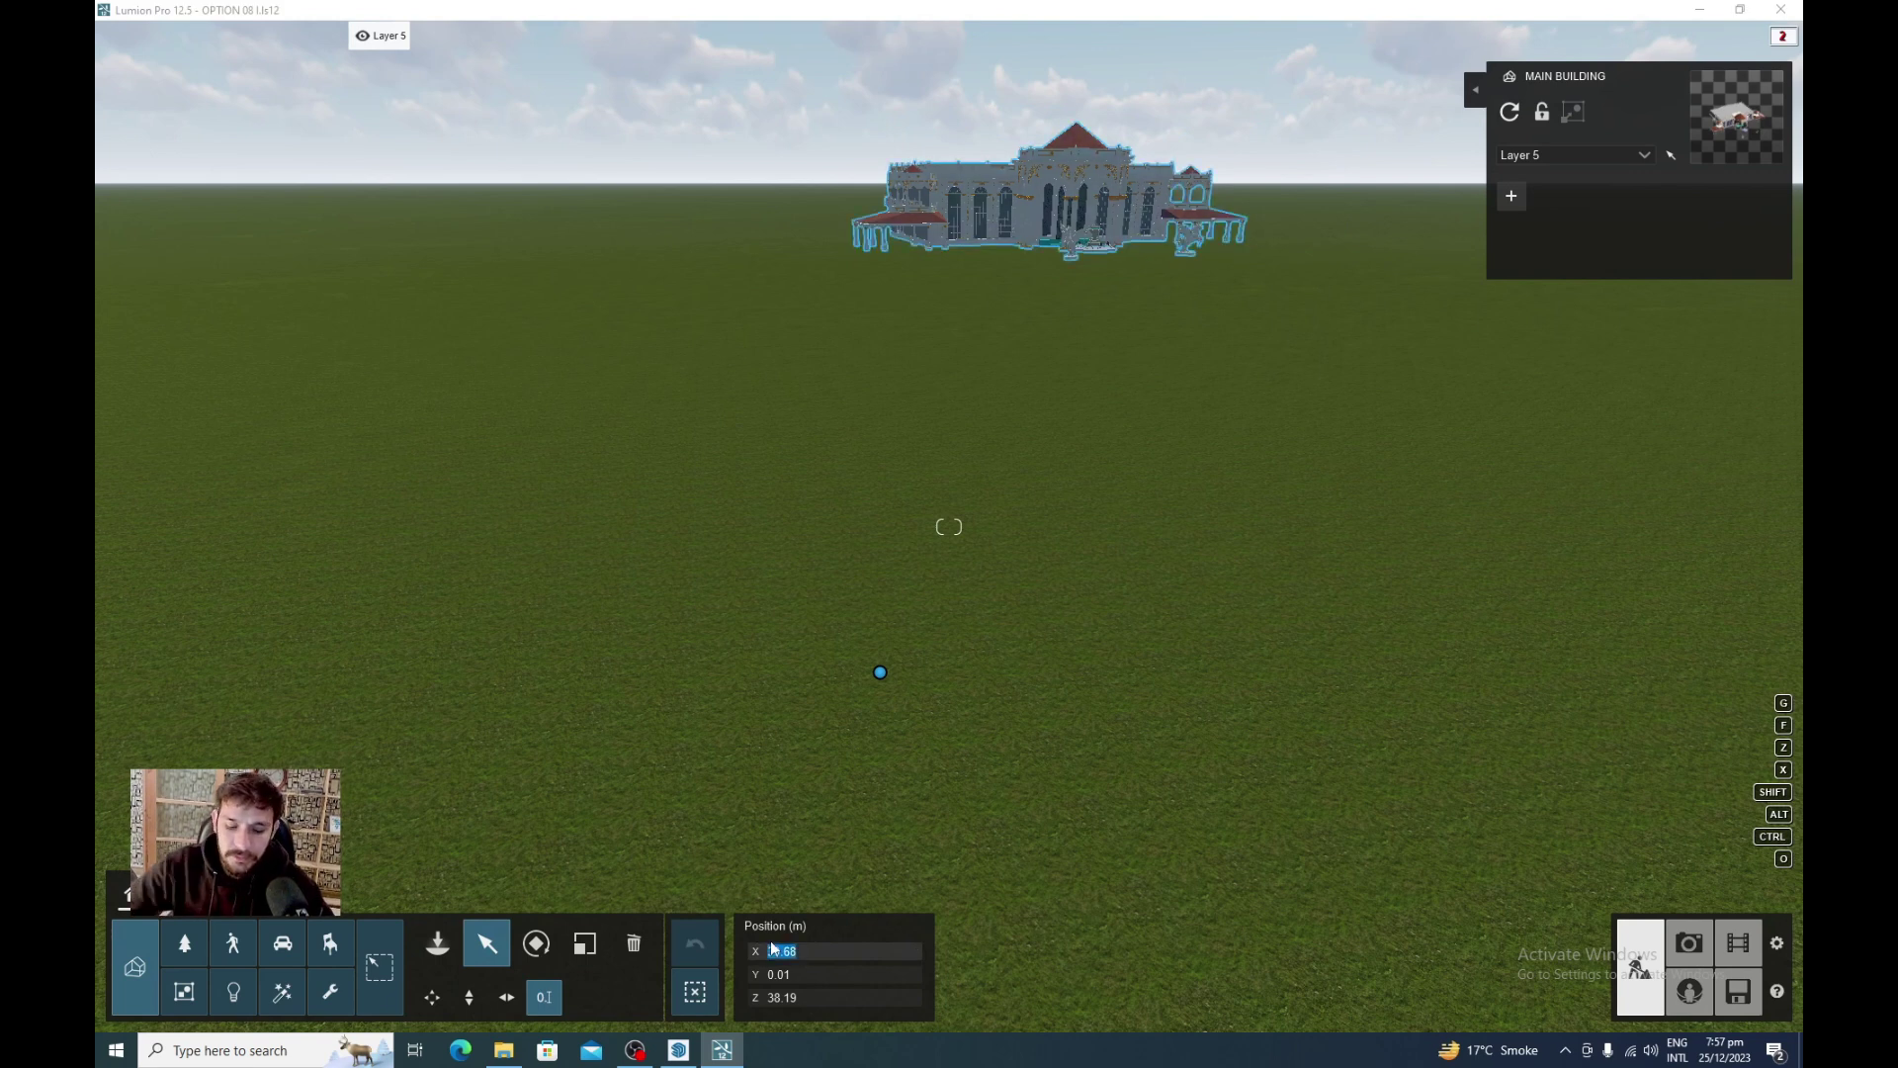
text(0)
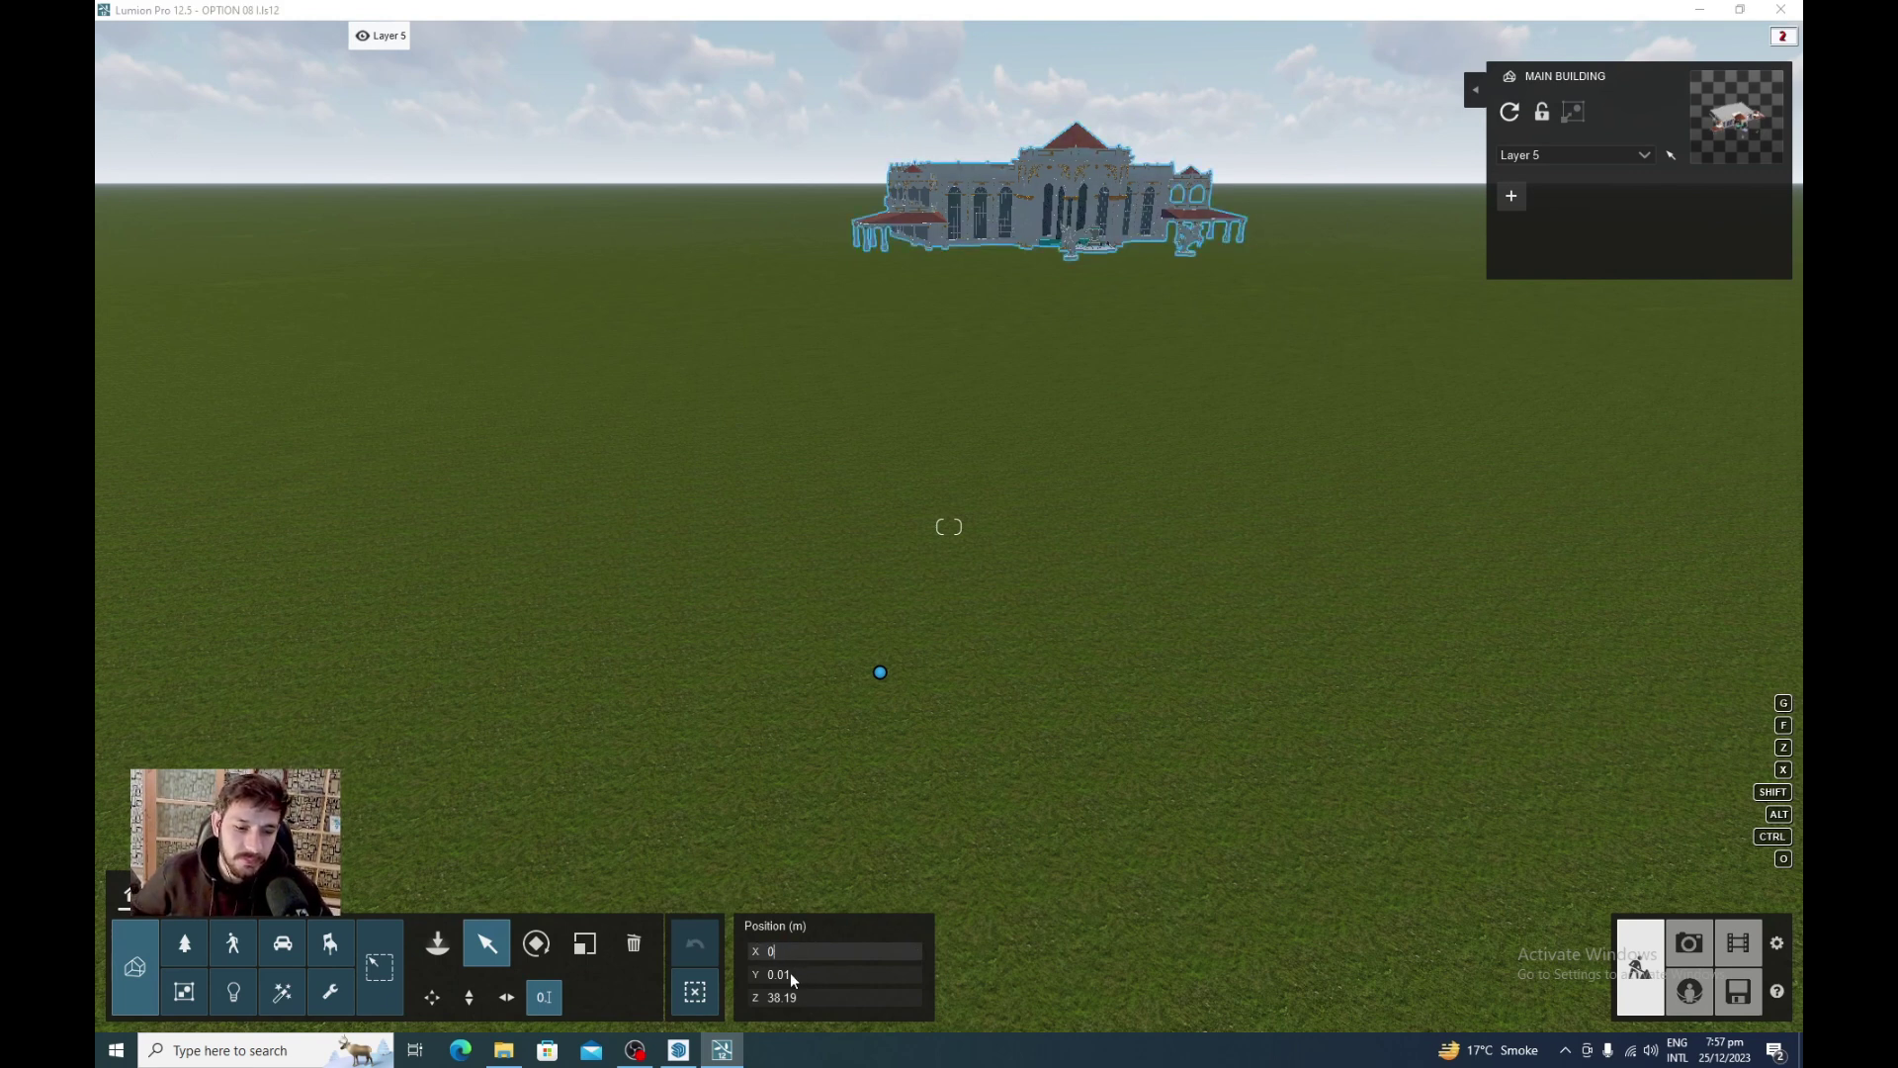
key(Return)
click(790, 974)
text(0)
click(843, 1000)
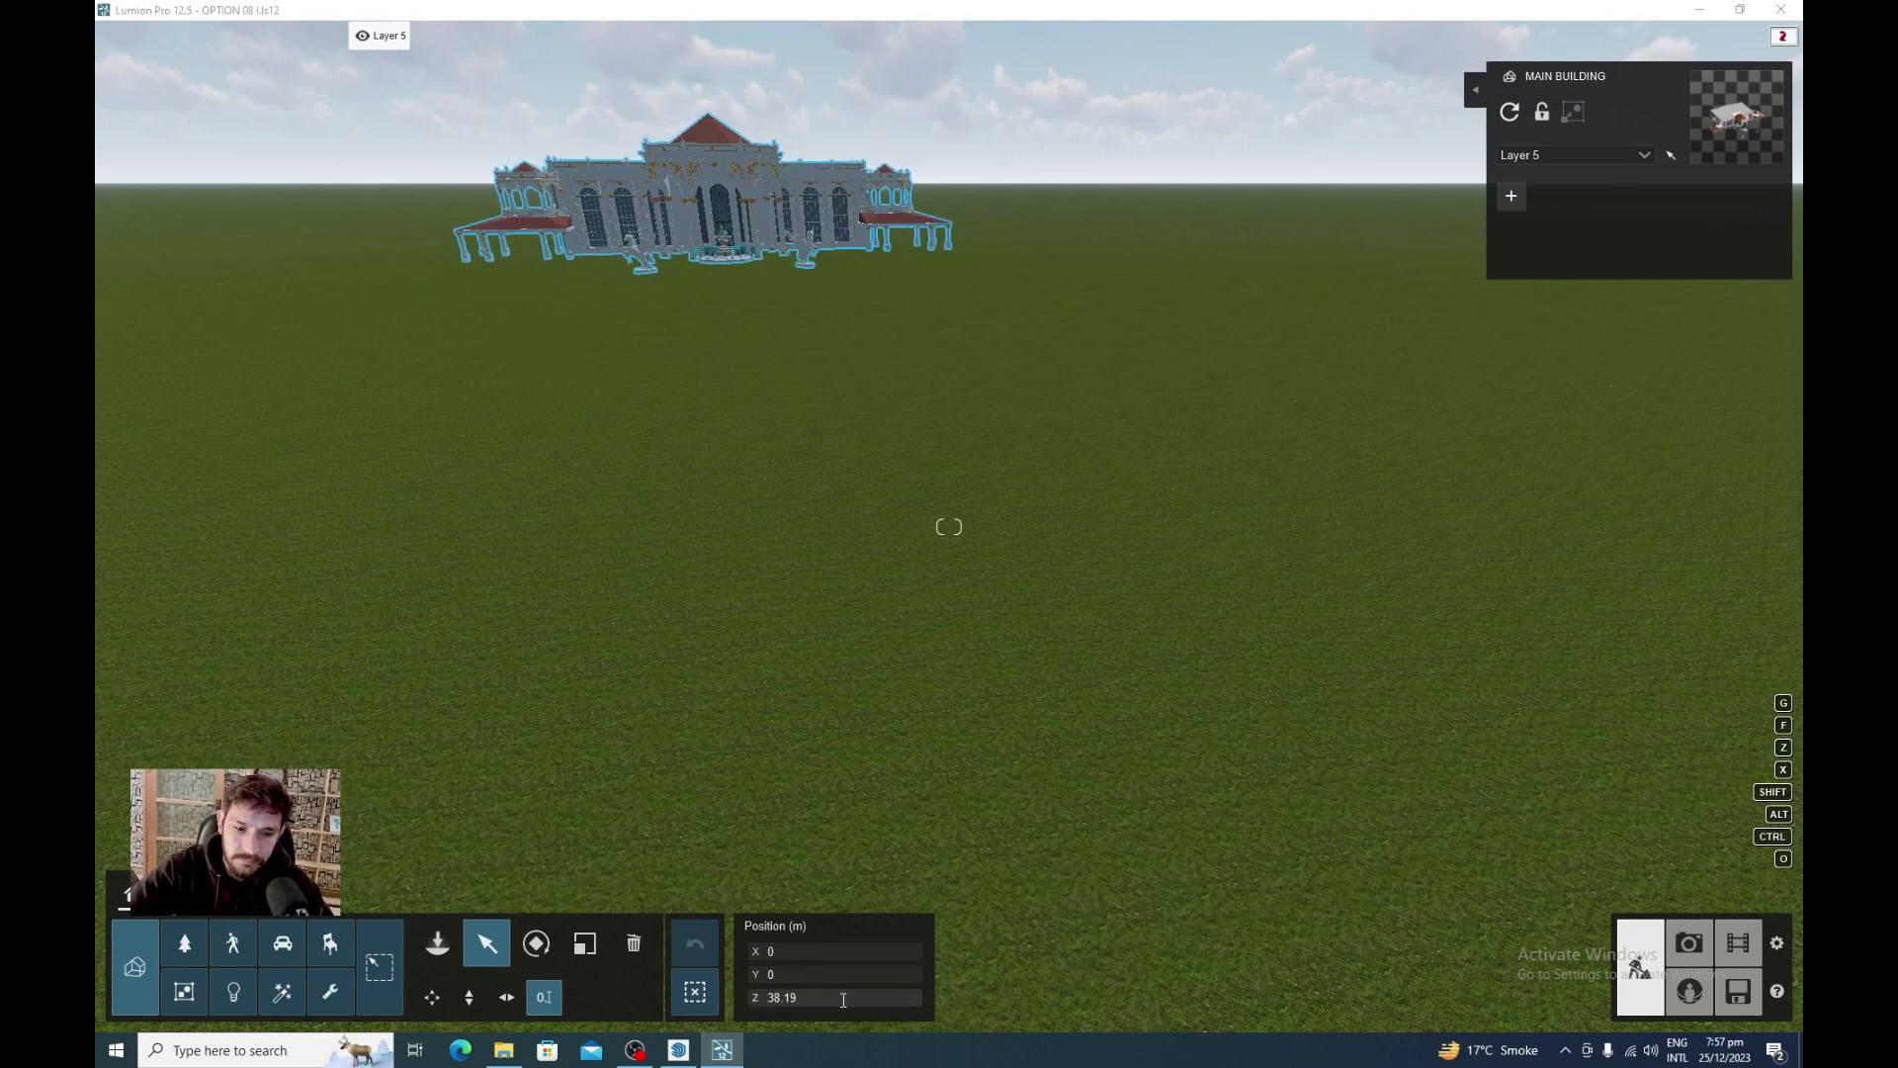
text(0)
key(Return)
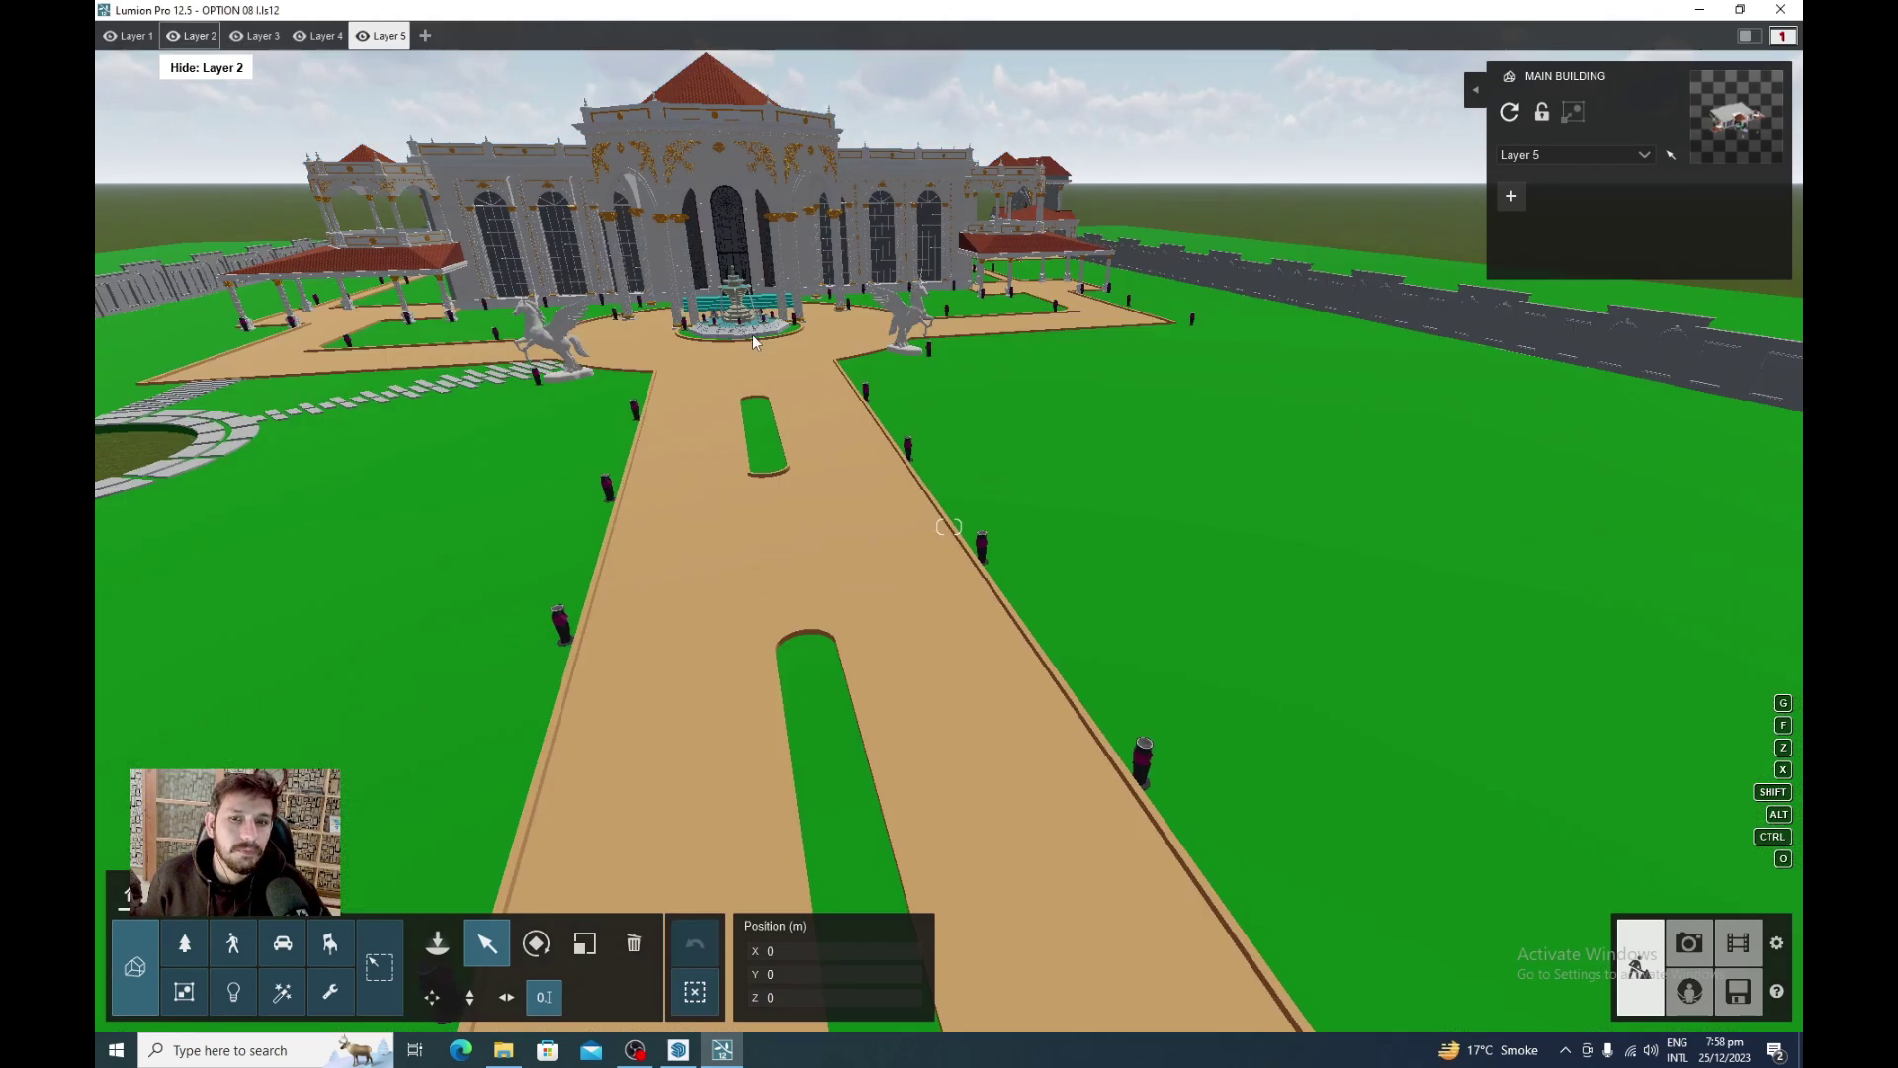
click(791, 395)
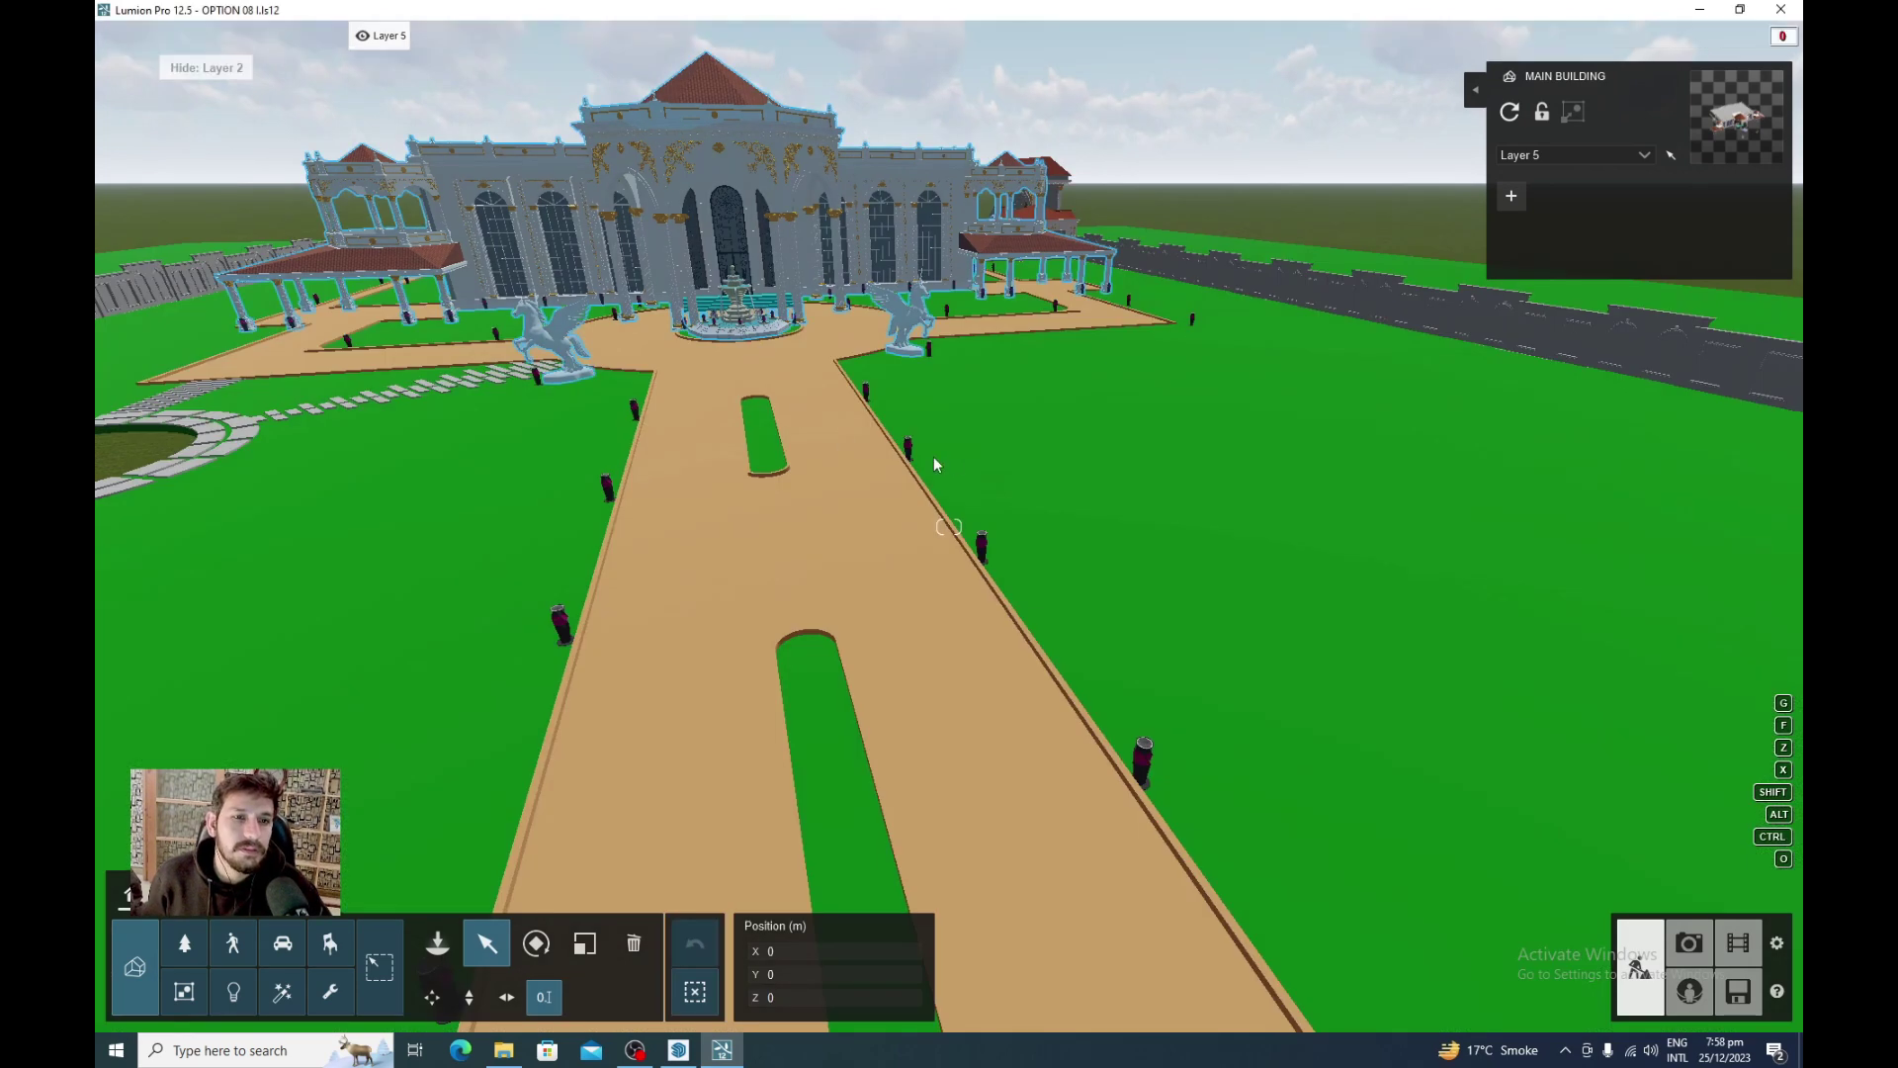
click(1152, 476)
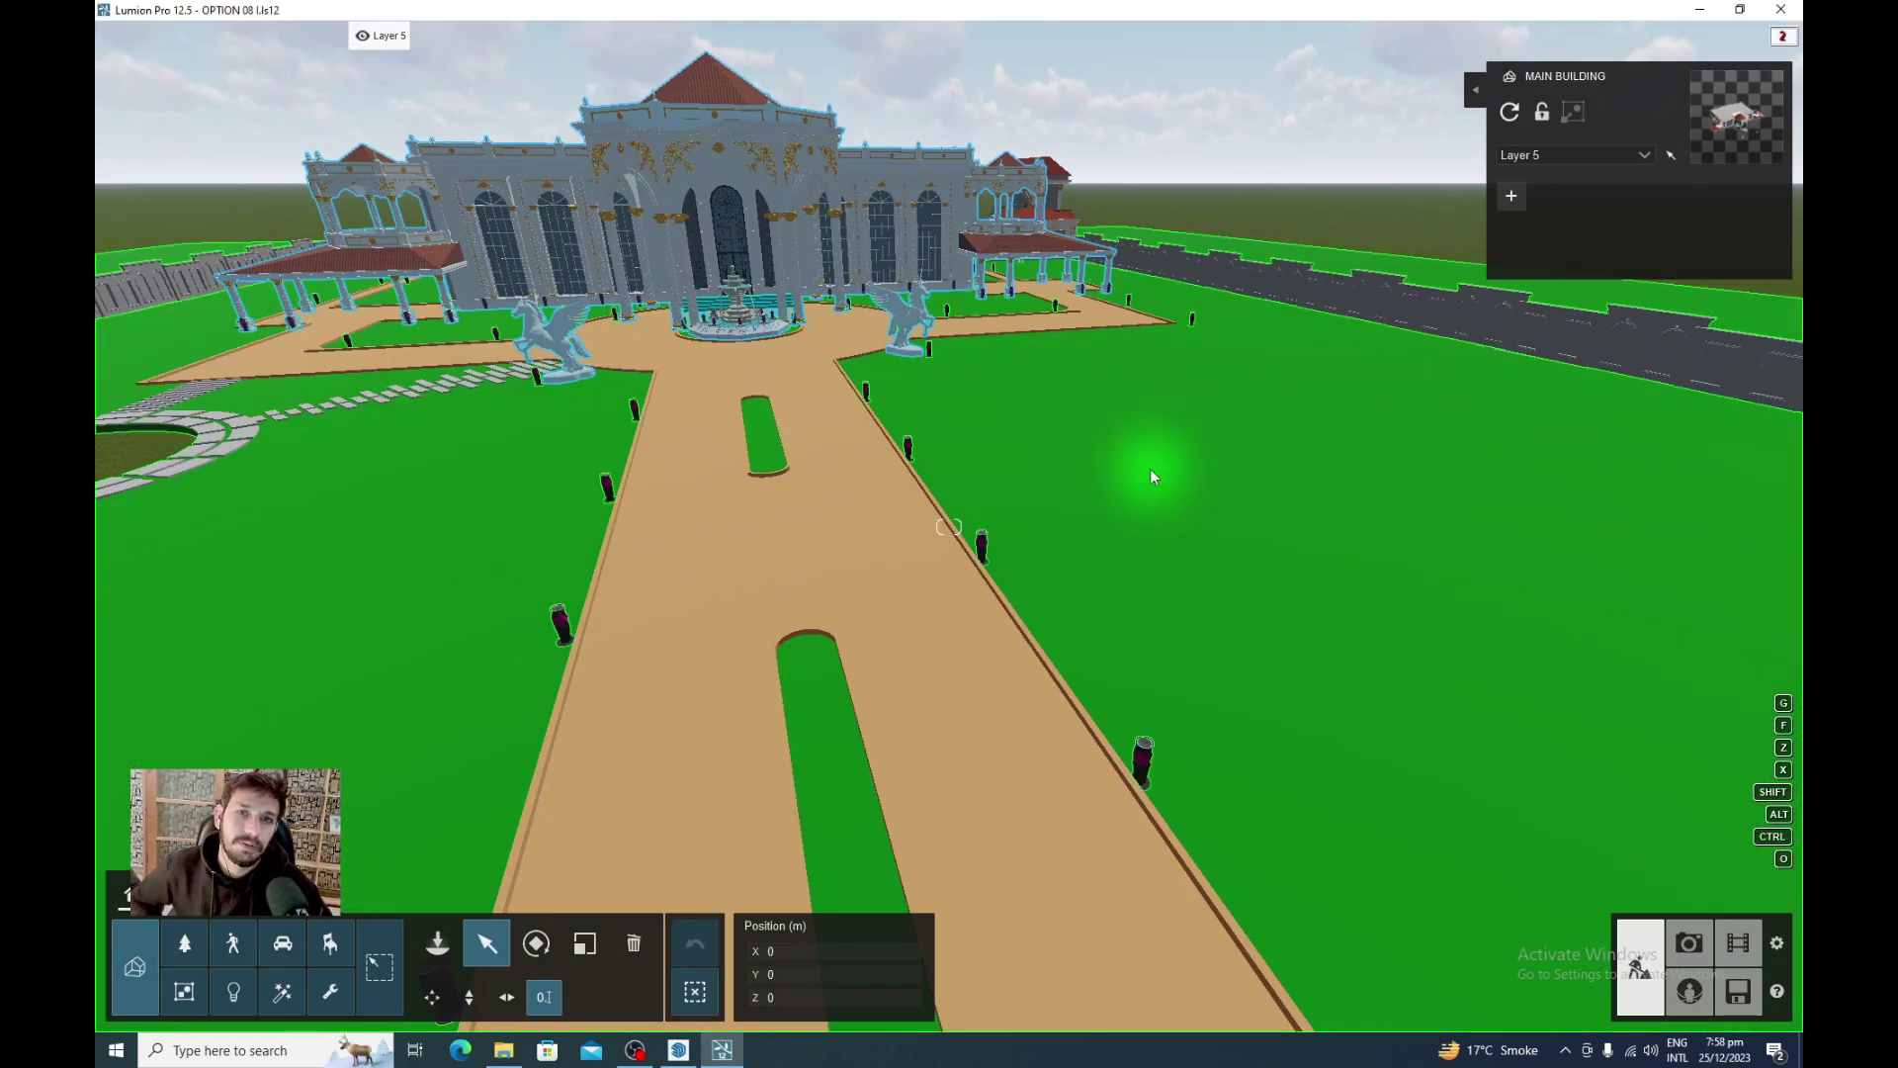